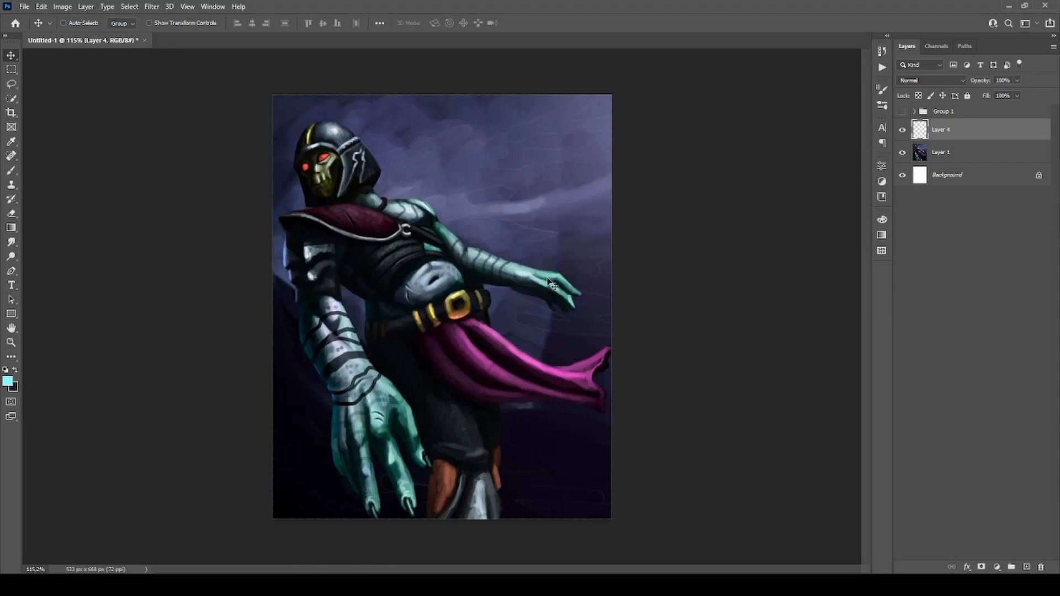
Circle the face, front forearm and hand, belly, outstretched arm, purple cloth and lower leg in red with the Brush on Layer 4.
{"action": "key", "text": "b"}
{"action": "key", "text": "period"}
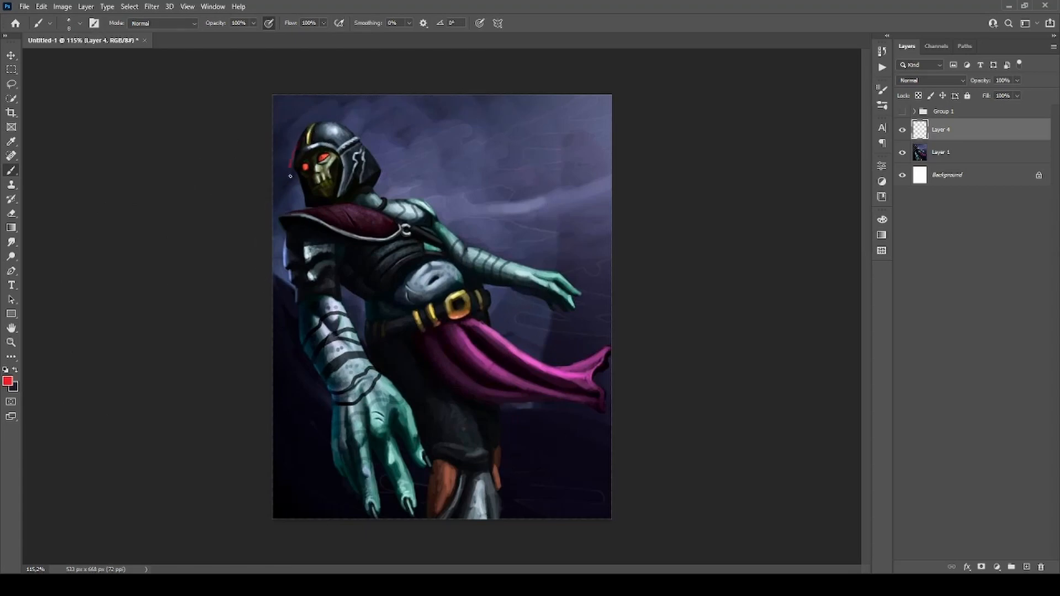
{"action": "left_click_drag", "start_coordinate": [291, 176], "coordinate": [286, 177]}
{"action": "mouse_move", "coordinate": [303, 321]}
{"action": "left_mouse_down"}
{"action": "mouse_move", "coordinate": [412, 386]}
{"action": "mouse_move", "coordinate": [313, 280]}
{"action": "left_mouse_up"}
{"action": "mouse_move", "coordinate": [452, 320]}
{"action": "left_mouse_down"}
{"action": "mouse_move", "coordinate": [460, 373]}
{"action": "mouse_move", "coordinate": [605, 340]}
{"action": "mouse_move", "coordinate": [471, 319]}
{"action": "left_mouse_up"}
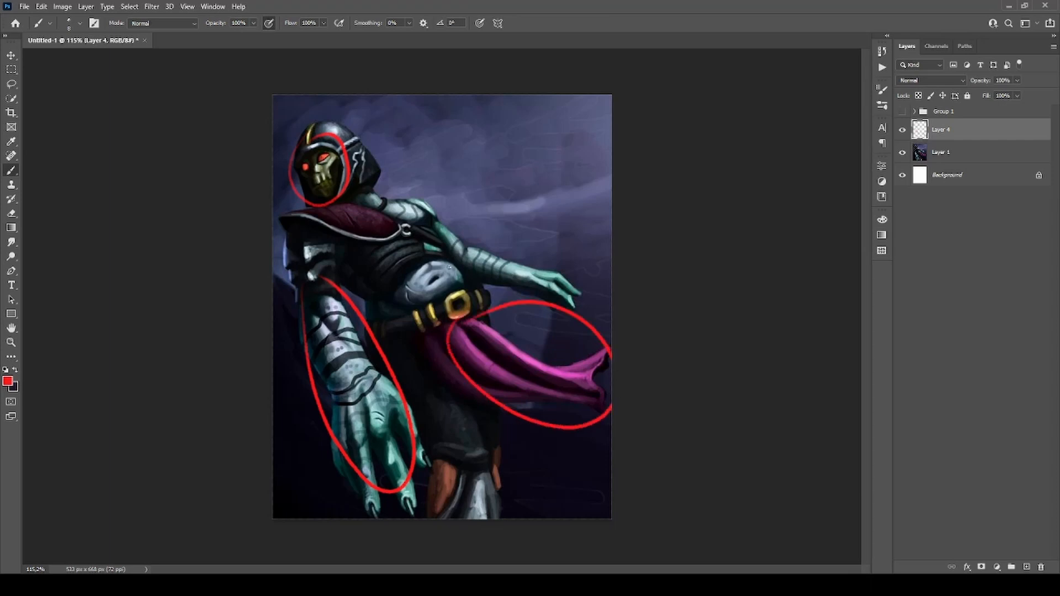
{"action": "mouse_move", "coordinate": [443, 255]}
{"action": "left_mouse_down"}
{"action": "mouse_move", "coordinate": [448, 305]}
{"action": "mouse_move", "coordinate": [440, 244]}
{"action": "mouse_move", "coordinate": [571, 249]}
{"action": "mouse_move", "coordinate": [467, 222]}
{"action": "left_mouse_up"}
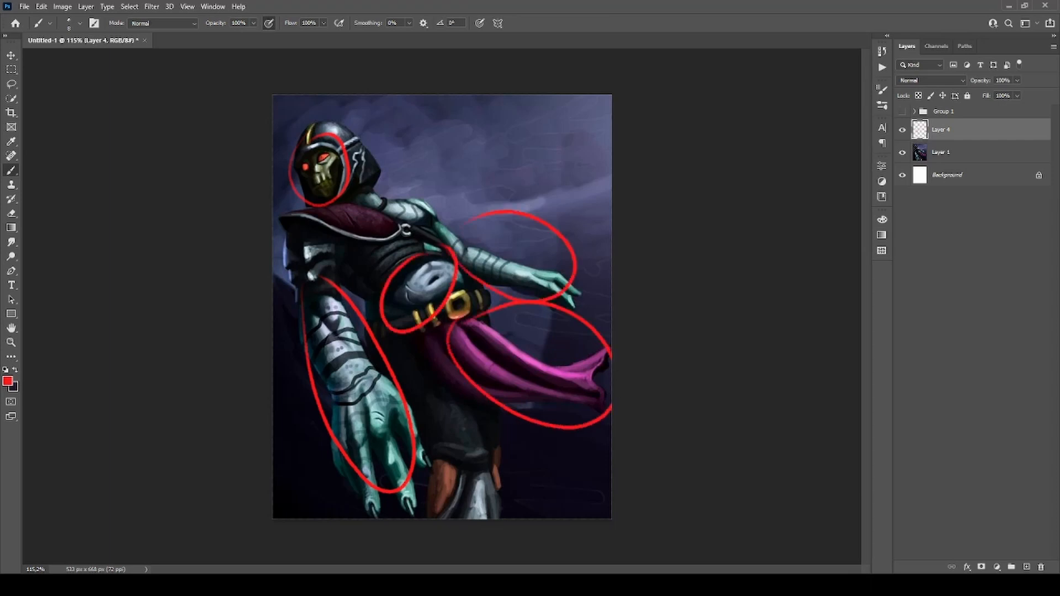
{"action": "left_click_drag", "start_coordinate": [458, 517], "coordinate": [505, 518]}
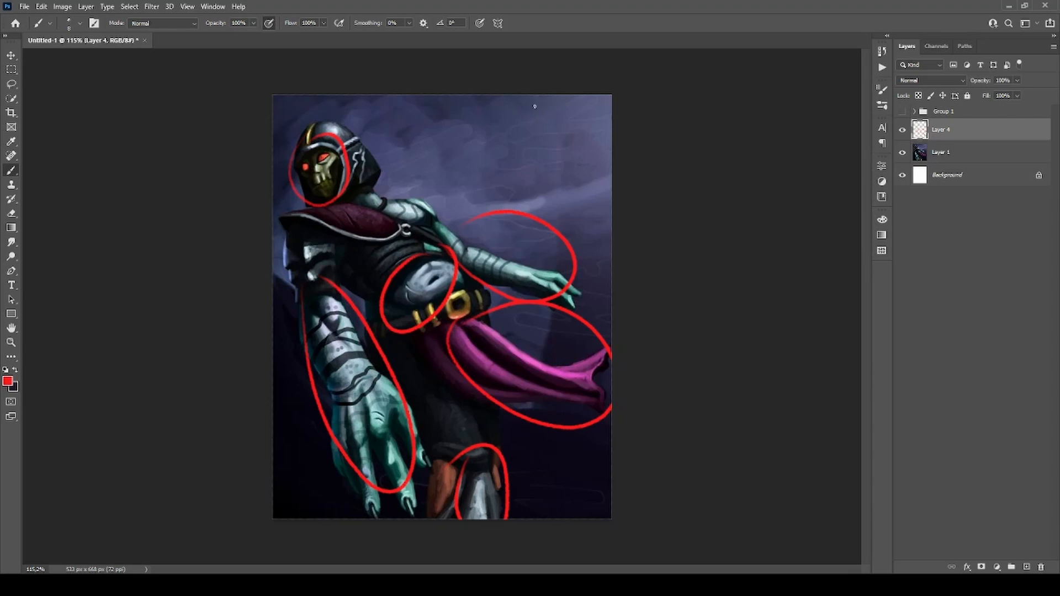
Clear all the red circles from Layer 4 and remove the selection.
{"action": "key", "text": "ctrl+a"}
{"action": "key", "text": "Delete"}
{"action": "key", "text": "ctrl+d"}
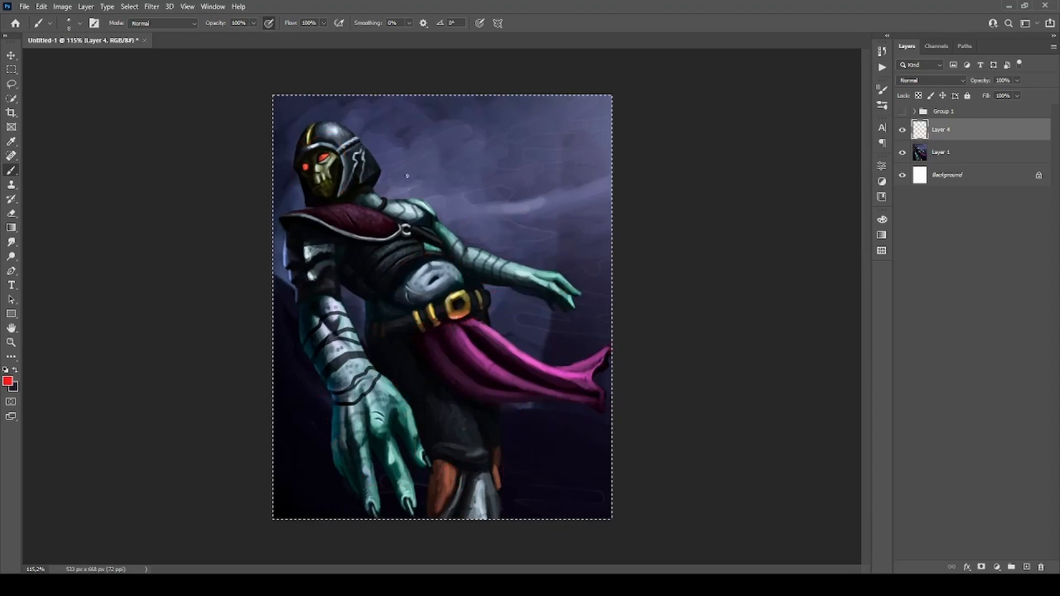
Make temporary red brush marks over the painting beside the head and clear them from the layer.
{"action": "mouse_move", "coordinate": [427, 161]}
{"action": "left_mouse_down"}
{"action": "mouse_move", "coordinate": [506, 260]}
{"action": "mouse_move", "coordinate": [566, 310]}
{"action": "mouse_move", "coordinate": [605, 381]}
{"action": "mouse_move", "coordinate": [421, 95]}
{"action": "mouse_move", "coordinate": [605, 401]}
{"action": "mouse_move", "coordinate": [291, 92]}
{"action": "mouse_move", "coordinate": [505, 475]}
{"action": "mouse_move", "coordinate": [522, 301]}
{"action": "left_mouse_up"}
{"action": "key", "text": "ctrl+z"}
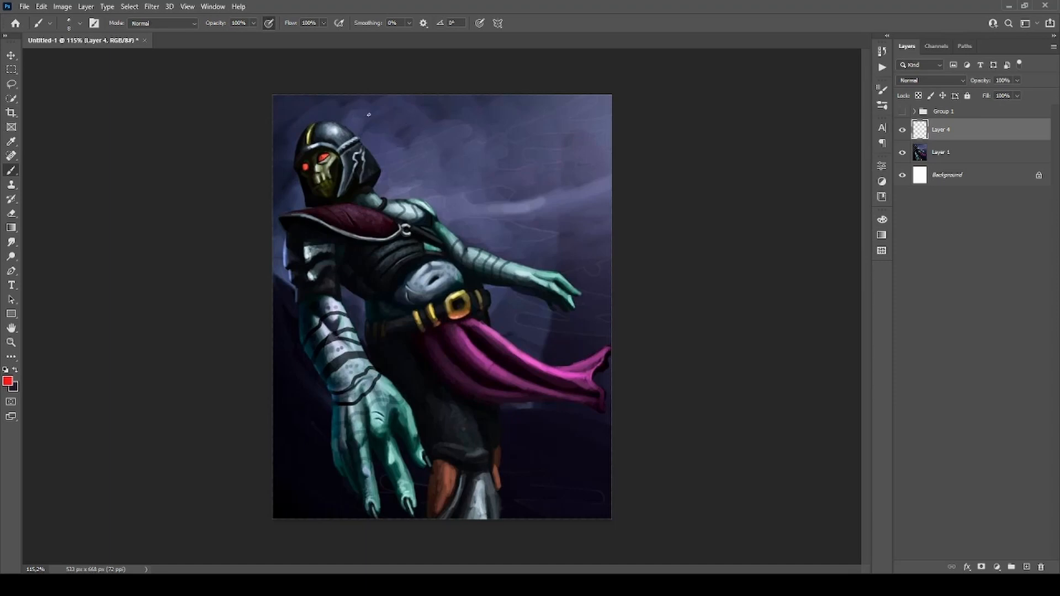
{"action": "mouse_move", "coordinate": [427, 118]}
{"action": "left_mouse_down"}
{"action": "mouse_move", "coordinate": [432, 126]}
{"action": "mouse_move", "coordinate": [416, 129]}
{"action": "mouse_move", "coordinate": [456, 115]}
{"action": "left_mouse_up"}
{"action": "key", "text": "ctrl+a"}
{"action": "key", "text": "Delete"}
{"action": "key", "text": "ctrl+d"}
Circle the helmeted head and mark the highlight on the front hand in red, undoing each mark.
{"action": "mouse_move", "coordinate": [276, 164]}
{"action": "left_mouse_down"}
{"action": "mouse_move", "coordinate": [291, 113]}
{"action": "mouse_move", "coordinate": [275, 157]}
{"action": "left_mouse_up"}
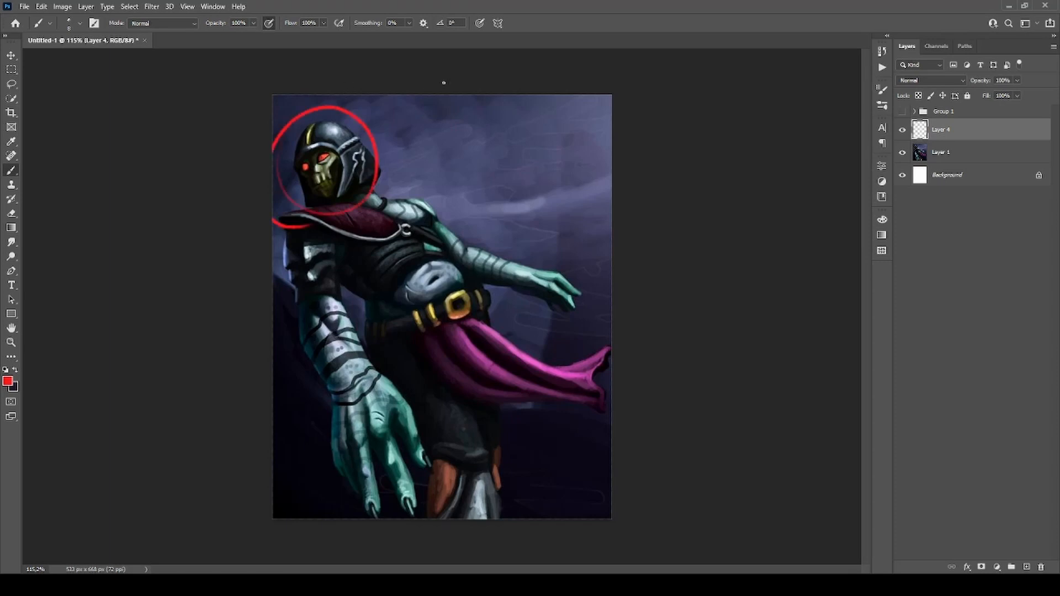
{"action": "key", "text": "ctrl+z"}
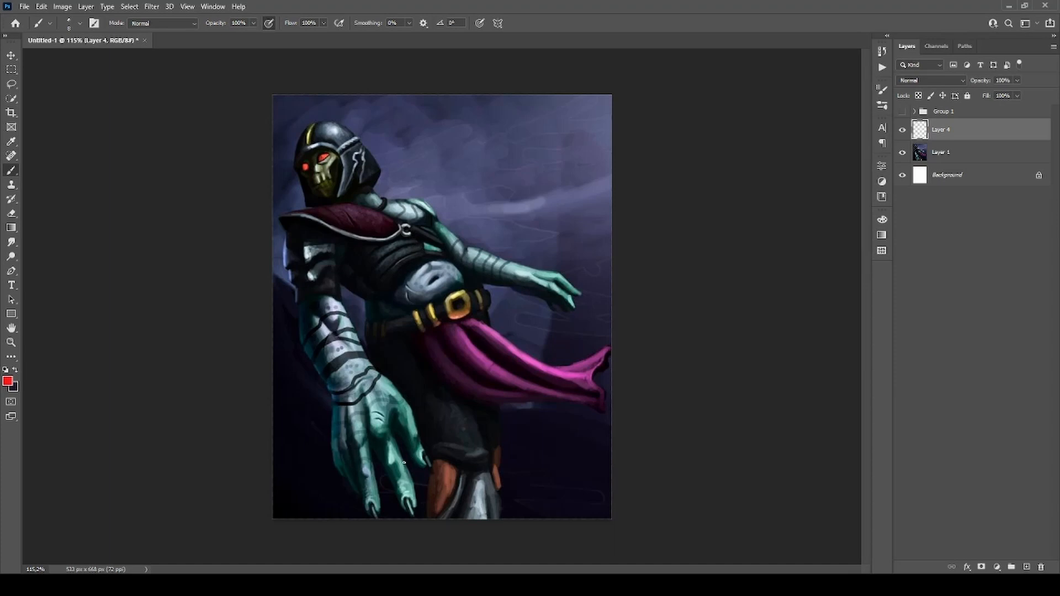
{"action": "mouse_move", "coordinate": [383, 455]}
{"action": "left_mouse_down"}
{"action": "mouse_move", "coordinate": [366, 390]}
{"action": "mouse_move", "coordinate": [384, 407]}
{"action": "mouse_move", "coordinate": [381, 431]}
{"action": "mouse_move", "coordinate": [377, 397]}
{"action": "mouse_move", "coordinate": [371, 395]}
{"action": "left_mouse_up"}
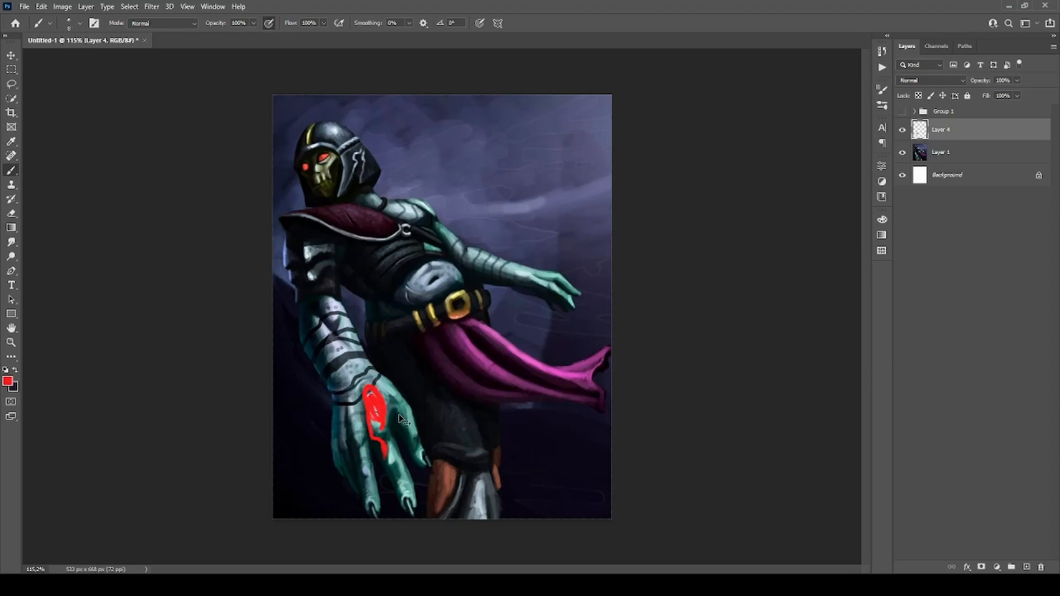
{"action": "key", "text": "ctrl+z"}
Mark the lit areas of the front forearm and hand in red, and erase the marks with a lasso selection.
{"action": "mouse_move", "coordinate": [331, 338]}
{"action": "left_mouse_down"}
{"action": "mouse_move", "coordinate": [347, 375]}
{"action": "mouse_move", "coordinate": [338, 337]}
{"action": "mouse_move", "coordinate": [335, 354]}
{"action": "left_mouse_up"}
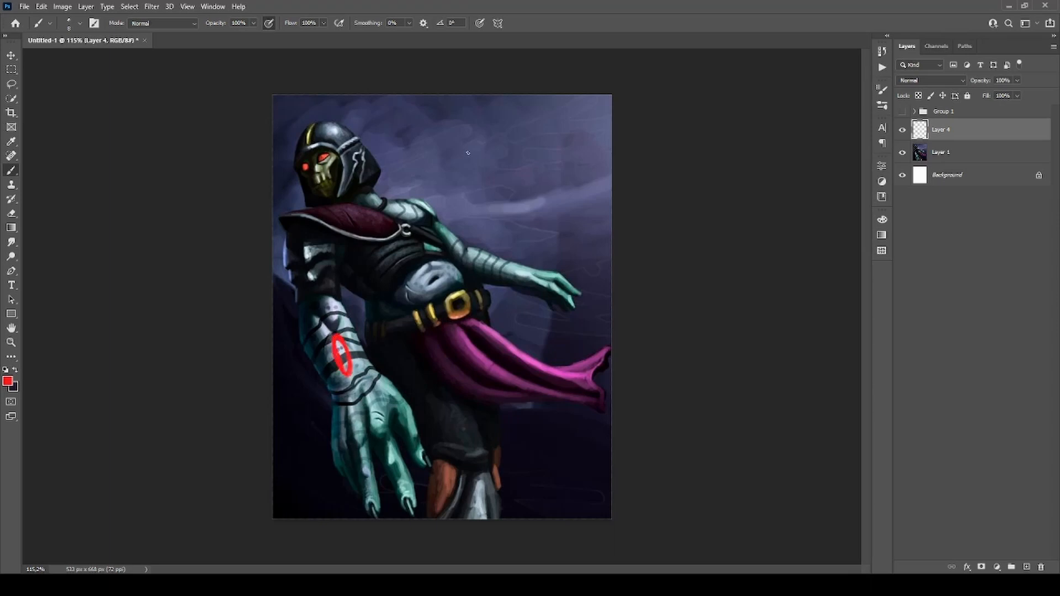
{"action": "mouse_move", "coordinate": [384, 442]}
{"action": "left_mouse_down"}
{"action": "mouse_move", "coordinate": [360, 465]}
{"action": "mouse_move", "coordinate": [359, 451]}
{"action": "mouse_move", "coordinate": [391, 478]}
{"action": "left_mouse_up"}
{"action": "key", "text": "l"}
{"action": "mouse_move", "coordinate": [329, 301]}
{"action": "left_mouse_down"}
{"action": "mouse_move", "coordinate": [425, 458]}
{"action": "mouse_move", "coordinate": [375, 303]}
{"action": "left_mouse_up"}
{"action": "key", "text": "Delete"}
{"action": "key", "text": "ctrl+d"}
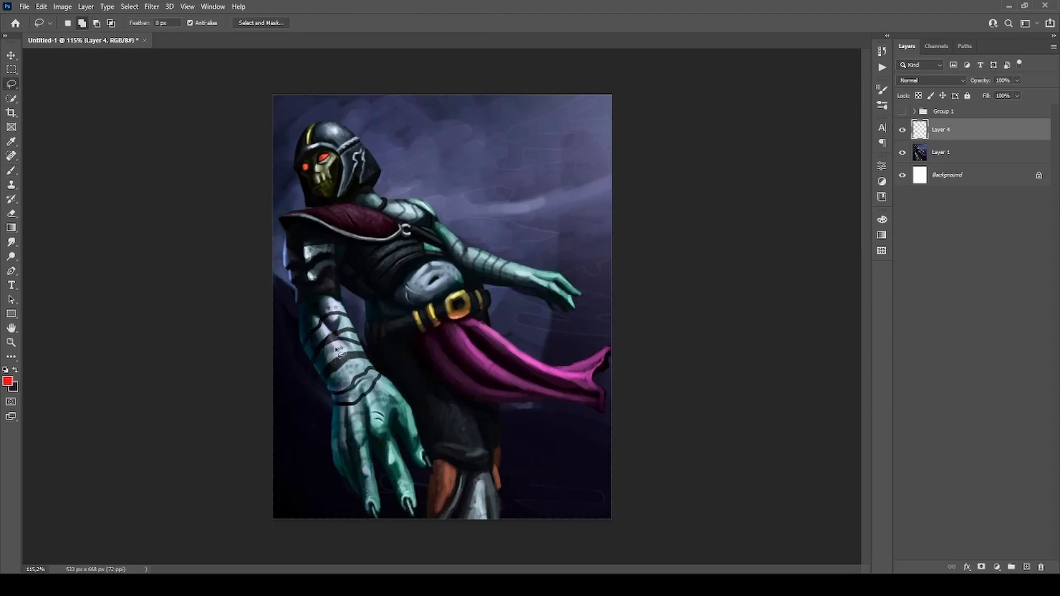
Outline the pale highlight areas of the front forearm and belly in red, and delete the outlines with a lasso selection.
{"action": "key", "text": "b"}
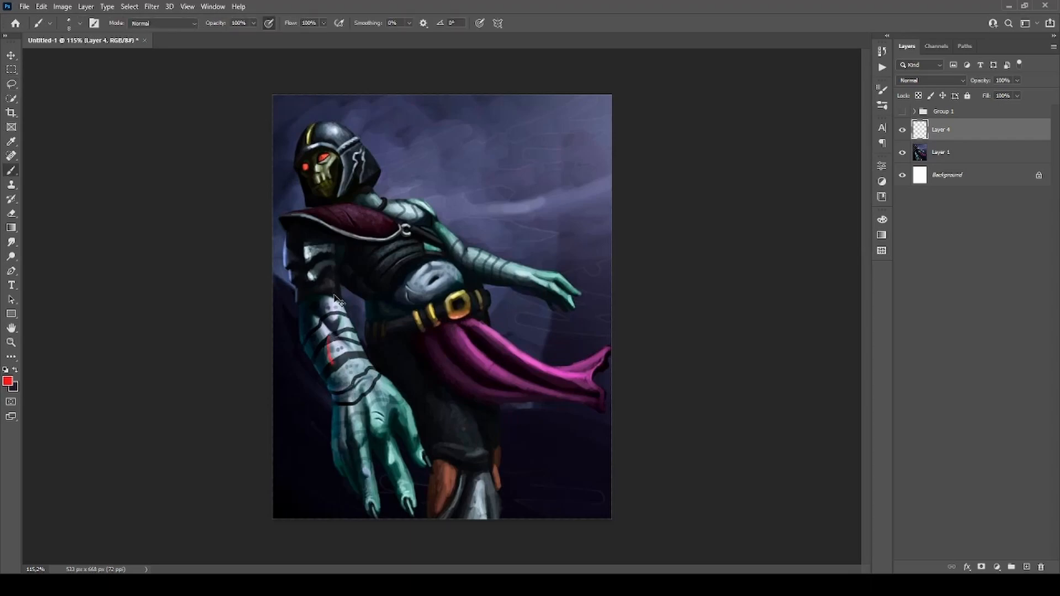
{"action": "mouse_move", "coordinate": [322, 298]}
{"action": "left_mouse_down"}
{"action": "mouse_move", "coordinate": [343, 321]}
{"action": "mouse_move", "coordinate": [343, 339]}
{"action": "mouse_move", "coordinate": [319, 293]}
{"action": "mouse_move", "coordinate": [335, 339]}
{"action": "mouse_move", "coordinate": [320, 318]}
{"action": "mouse_move", "coordinate": [370, 369]}
{"action": "mouse_move", "coordinate": [368, 393]}
{"action": "mouse_move", "coordinate": [360, 387]}
{"action": "mouse_move", "coordinate": [356, 399]}
{"action": "mouse_move", "coordinate": [312, 312]}
{"action": "left_mouse_up"}
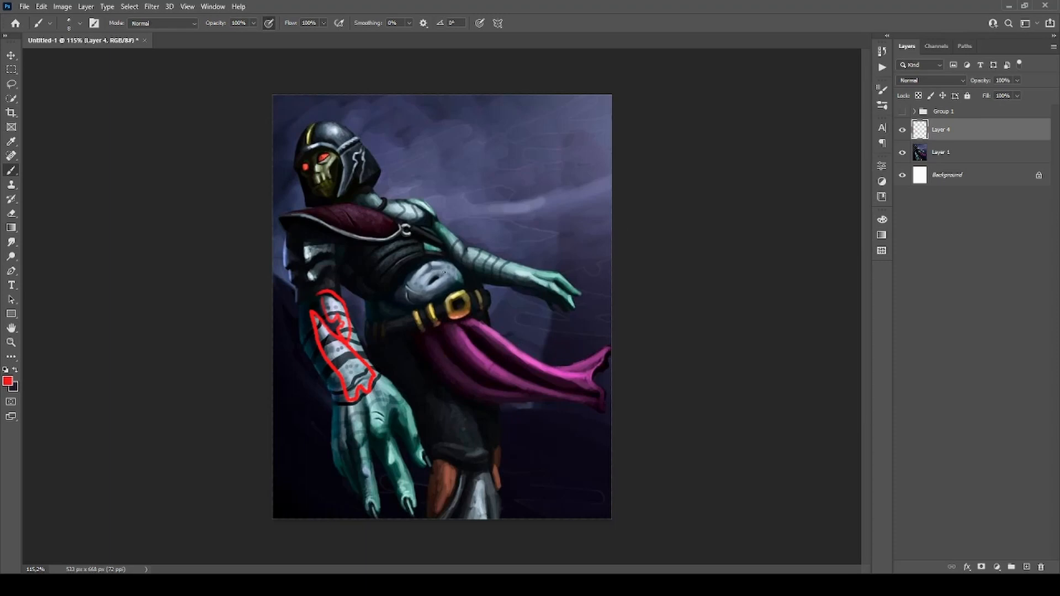
{"action": "mouse_move", "coordinate": [443, 267]}
{"action": "left_mouse_down"}
{"action": "mouse_move", "coordinate": [419, 268]}
{"action": "mouse_move", "coordinate": [399, 292]}
{"action": "mouse_move", "coordinate": [405, 305]}
{"action": "mouse_move", "coordinate": [425, 303]}
{"action": "mouse_move", "coordinate": [446, 285]}
{"action": "mouse_move", "coordinate": [286, 309]}
{"action": "mouse_move", "coordinate": [498, 271]}
{"action": "left_mouse_up"}
{"action": "key", "text": "l"}
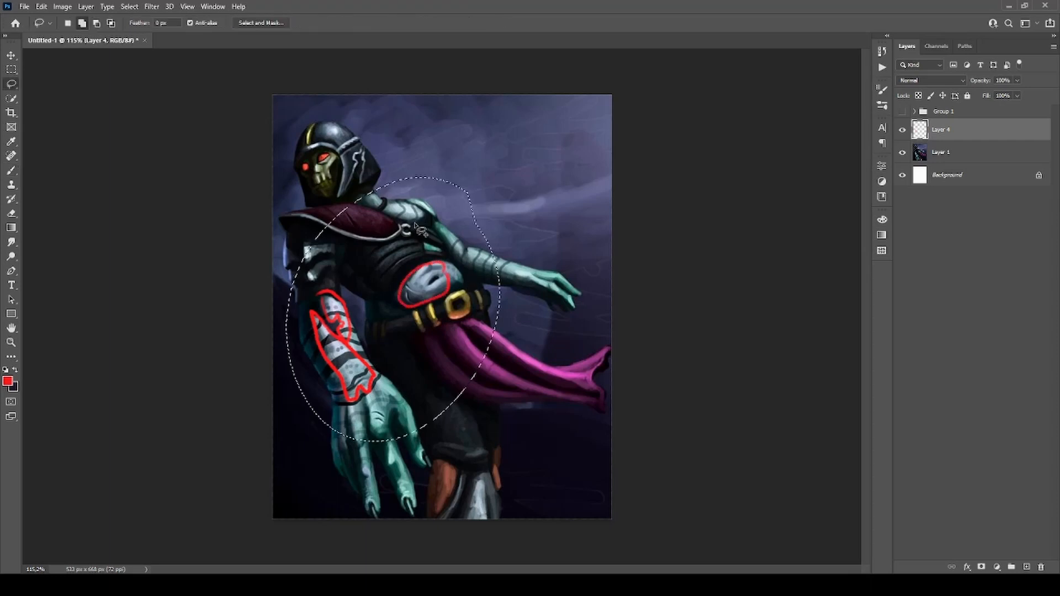
{"action": "key", "text": "Delete"}
{"action": "key", "text": "ctrl+d"}
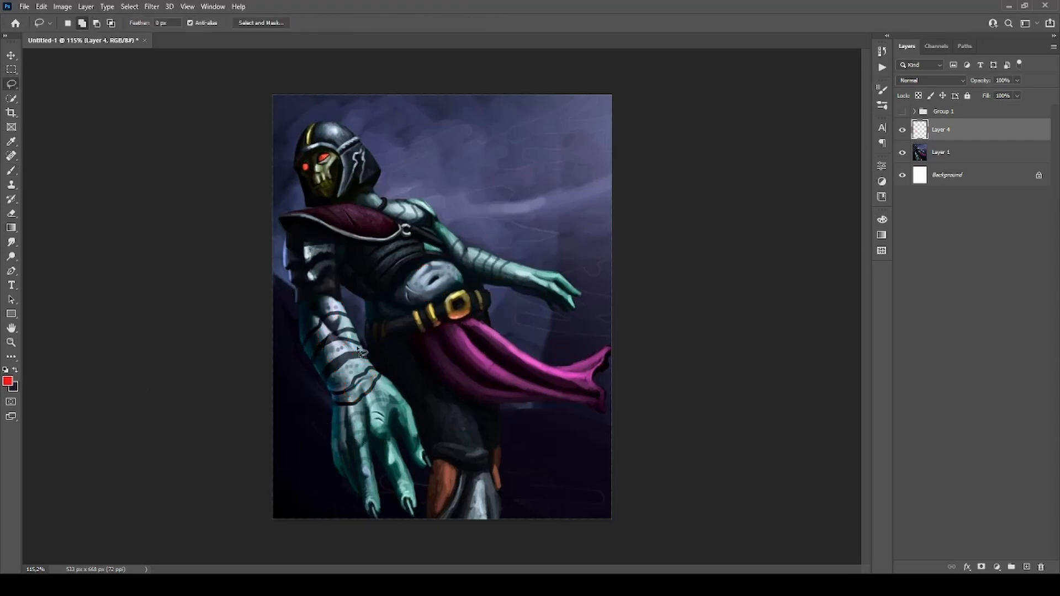
Sample the pale blue-grey highlight on the belly as the foreground colour.
{"action": "key", "text": "b"}
{"action": "left_click", "coordinate": [429, 271], "text": "alt"}
{"action": "key", "text": "i"}
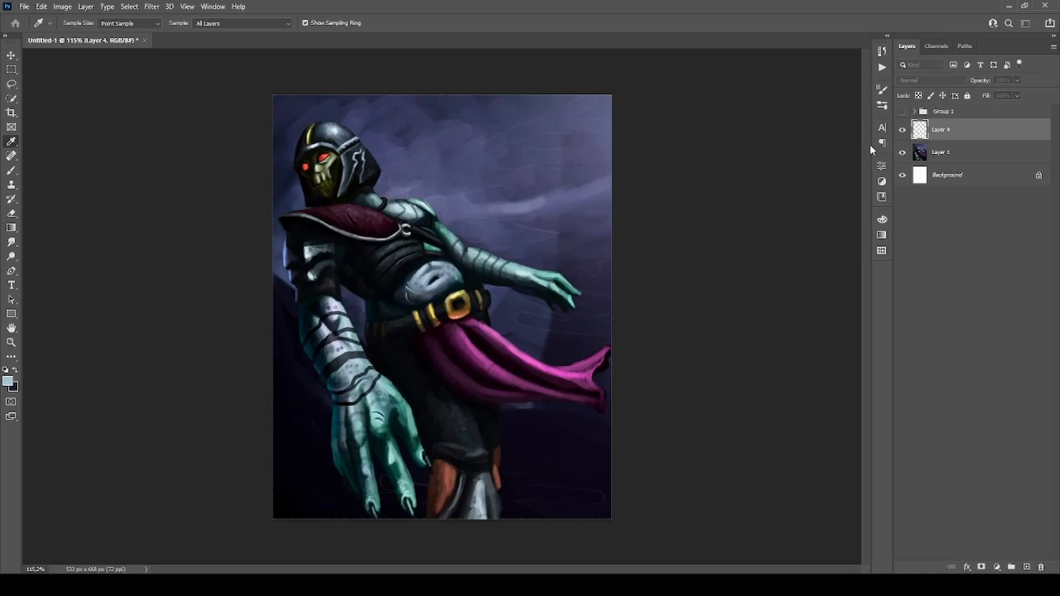
{"action": "key", "text": "b"}
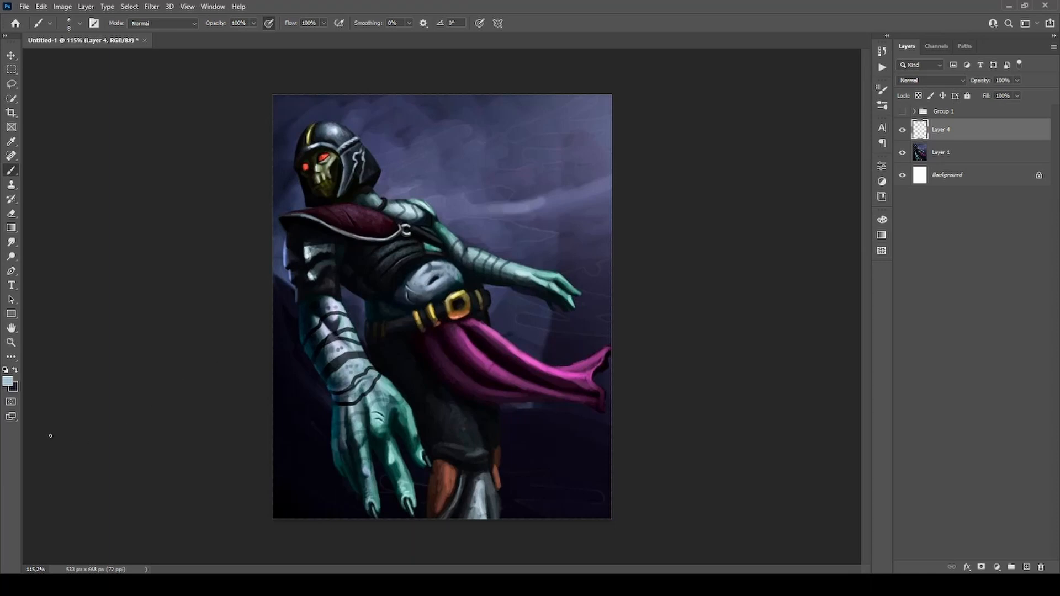
Change the foreground colour to bright red, outline the belly and forearm highlights, and undo both outlines.
{"action": "key", "text": "i"}
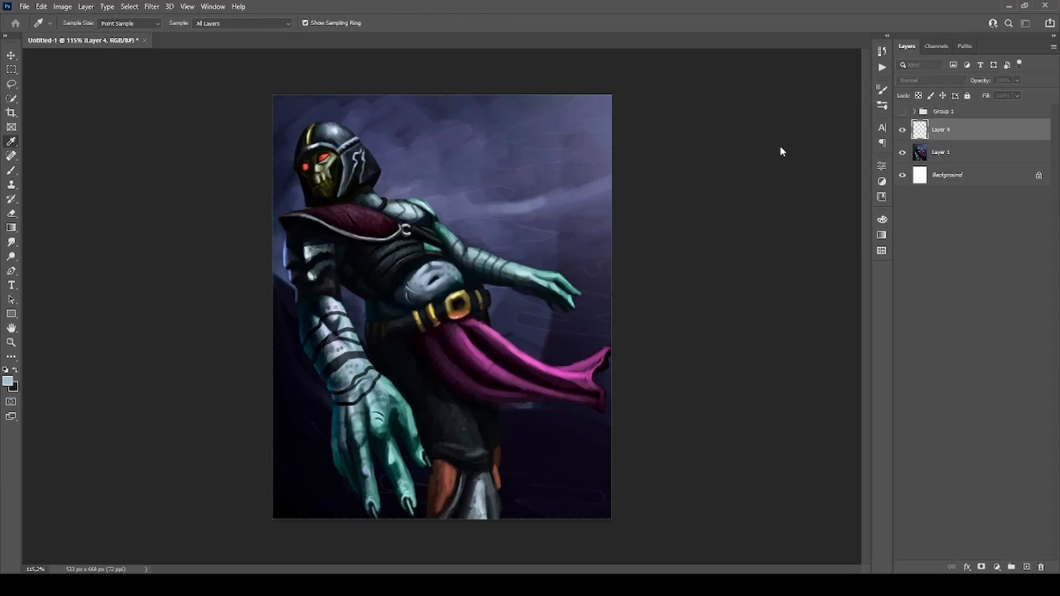
{"action": "key", "text": "b"}
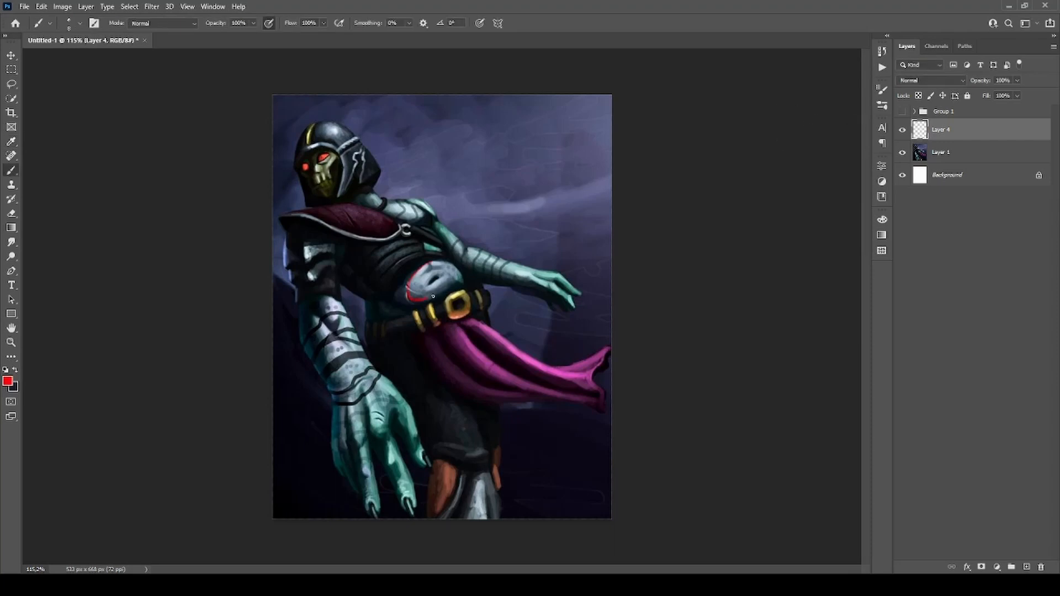
{"action": "mouse_move", "coordinate": [433, 297]}
{"action": "left_mouse_down"}
{"action": "mouse_move", "coordinate": [441, 272]}
{"action": "mouse_move", "coordinate": [413, 291]}
{"action": "left_mouse_up"}
{"action": "mouse_move", "coordinate": [335, 344]}
{"action": "left_mouse_down"}
{"action": "mouse_move", "coordinate": [341, 357]}
{"action": "mouse_move", "coordinate": [318, 313]}
{"action": "left_mouse_up"}
{"action": "key", "text": "ctrl+z"}
{"action": "key", "text": "ctrl+z"}
Outline the flowing purple cloth in red and sample its bright pink highlight as the brush colour.
{"action": "mouse_move", "coordinate": [416, 339]}
{"action": "left_mouse_down"}
{"action": "mouse_move", "coordinate": [508, 414]}
{"action": "mouse_move", "coordinate": [610, 406]}
{"action": "mouse_move", "coordinate": [547, 332]}
{"action": "left_mouse_up"}
{"action": "left_click", "coordinate": [529, 362], "text": "shift"}
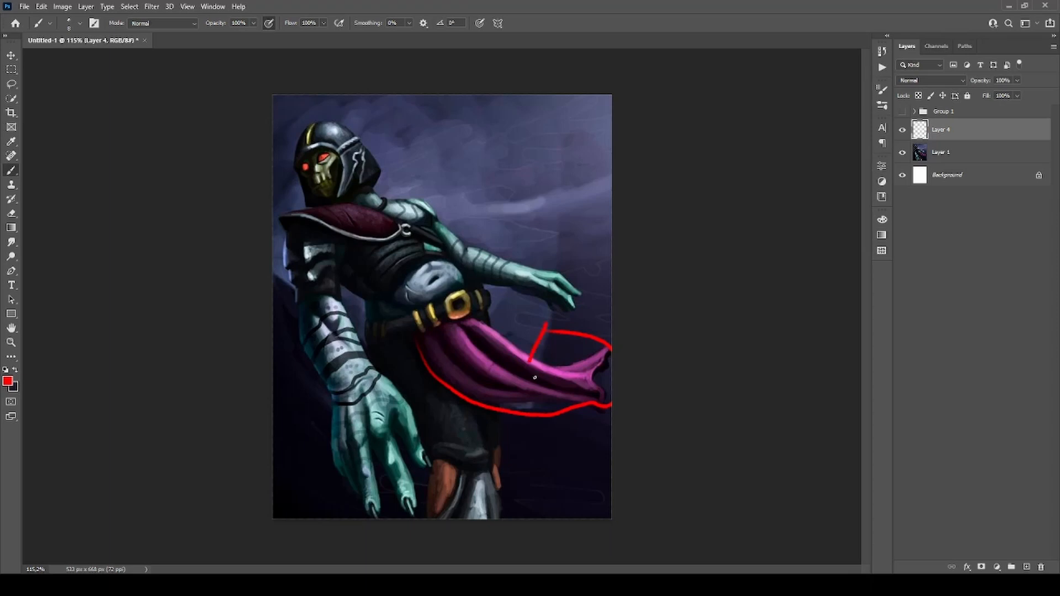
{"action": "left_click", "coordinate": [522, 357], "text": "alt"}
{"action": "key", "text": "i"}
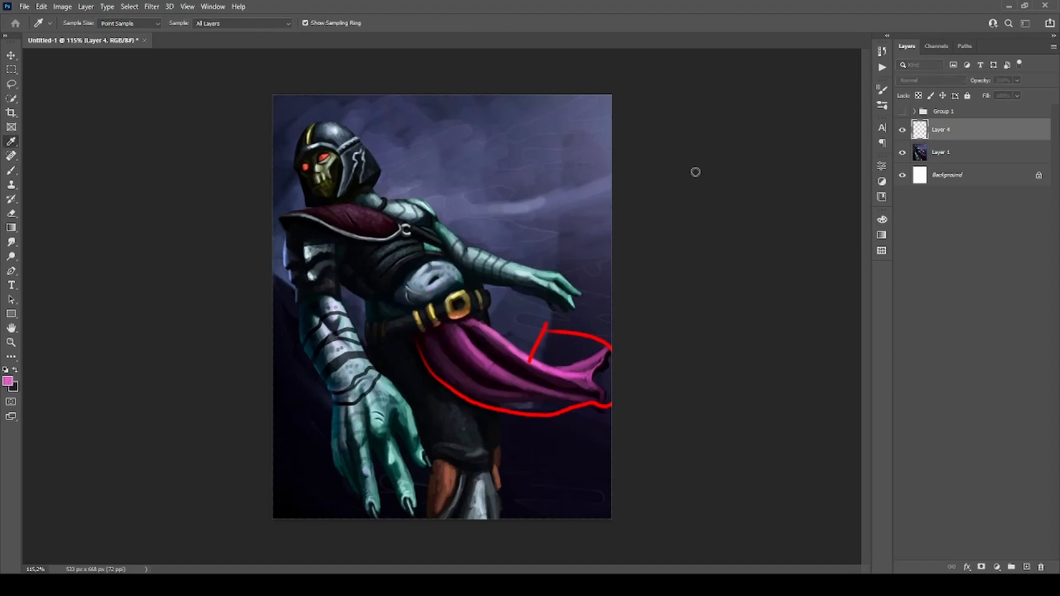
{"action": "key", "text": "b"}
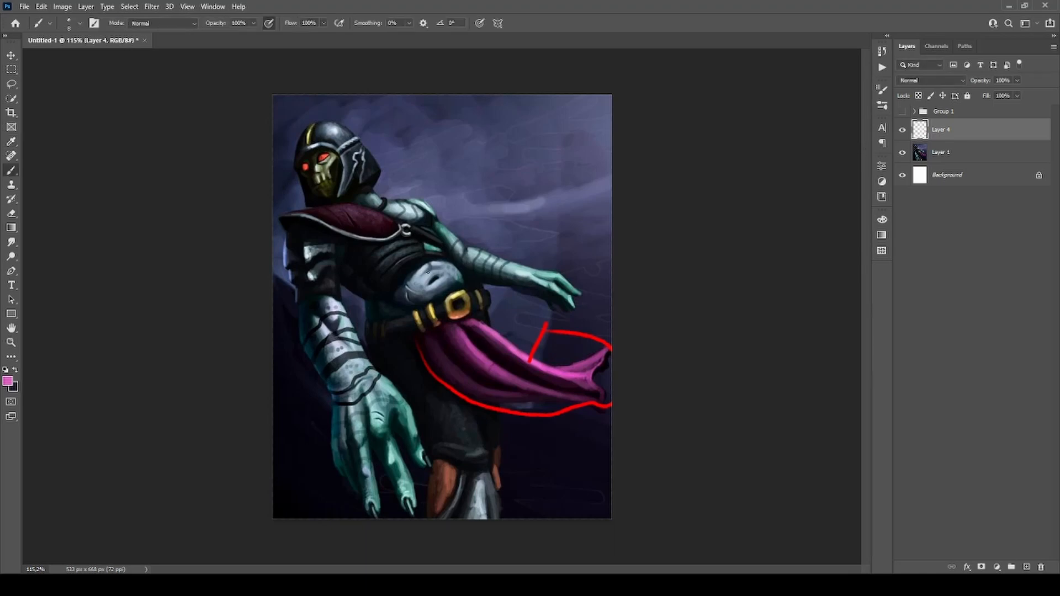
Draw a pink mark on the belly, and undo it together with the red cloth outline.
{"action": "left_click_drag", "start_coordinate": [426, 276], "coordinate": [416, 278]}
{"action": "key", "text": "ctrl+z"}
{"action": "key", "text": "ctrl+z"}
{"action": "key", "text": "ctrl+z"}
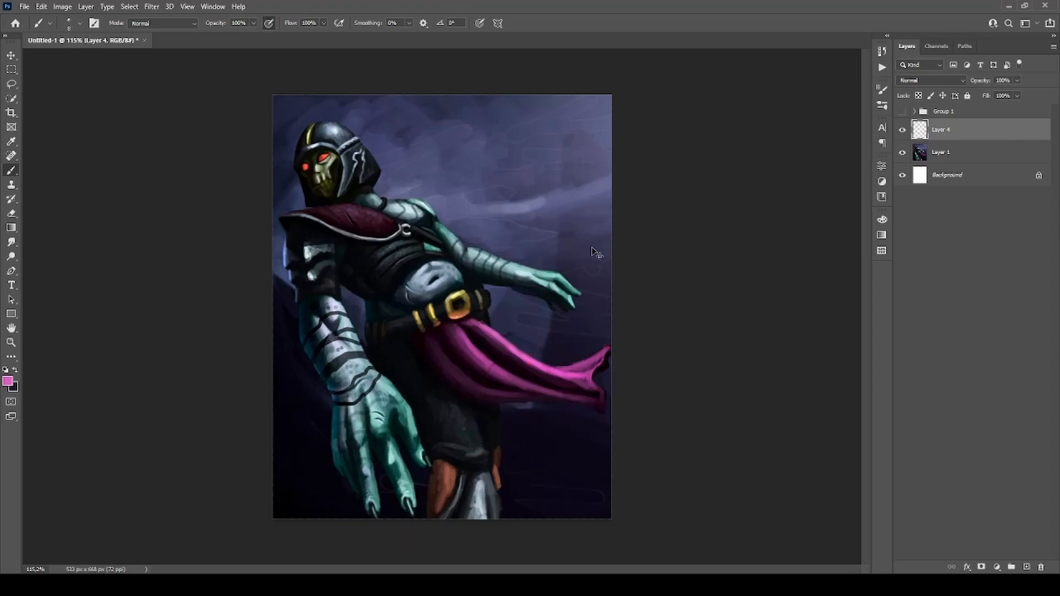
Make pink brush marks on the purple cloth and the face, and undo both.
{"action": "left_click_drag", "start_coordinate": [518, 362], "coordinate": [524, 356]}
{"action": "left_click_drag", "start_coordinate": [327, 163], "coordinate": [330, 183]}
{"action": "key", "text": "ctrl+z"}
{"action": "key", "text": "ctrl+z"}
Outline the forearm, belly and cloth in pink, undo the cloth mark, and delete the other outlines with a lasso selection.
{"action": "mouse_move", "coordinate": [328, 336]}
{"action": "left_mouse_down"}
{"action": "mouse_move", "coordinate": [353, 388]}
{"action": "mouse_move", "coordinate": [326, 305]}
{"action": "left_mouse_up"}
{"action": "left_click_drag", "start_coordinate": [434, 264], "coordinate": [444, 282]}
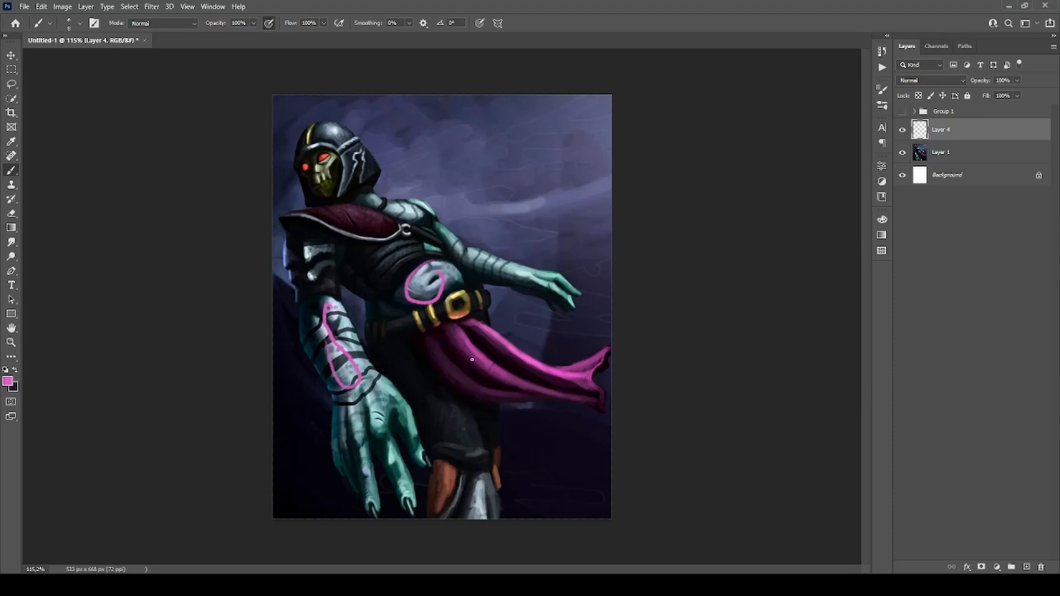
{"action": "mouse_move", "coordinate": [458, 333]}
{"action": "left_mouse_down"}
{"action": "mouse_move", "coordinate": [504, 379]}
{"action": "mouse_move", "coordinate": [557, 392]}
{"action": "mouse_move", "coordinate": [494, 365]}
{"action": "left_mouse_up"}
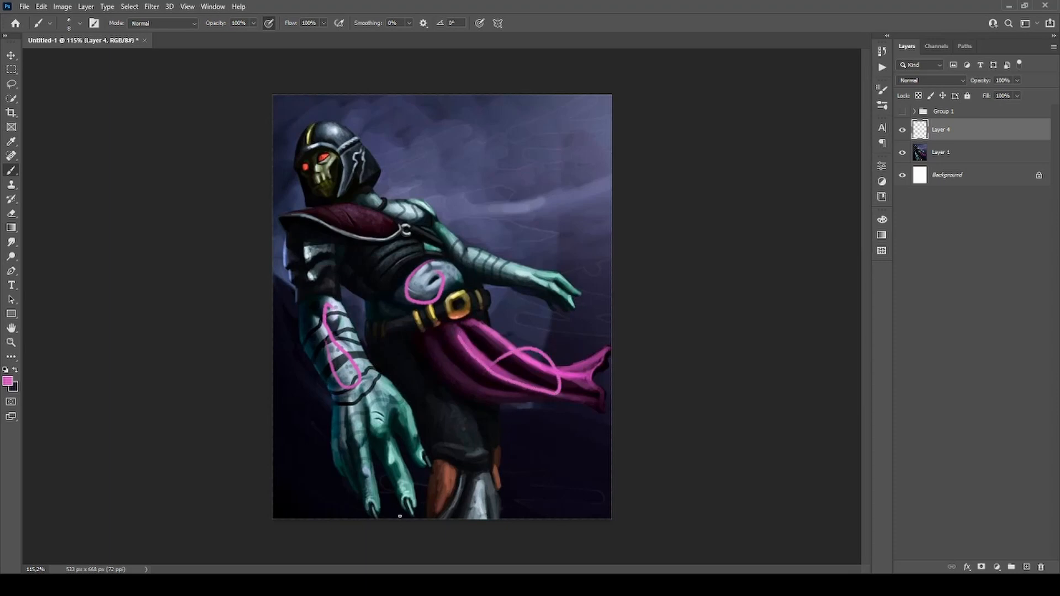
{"action": "key", "text": "ctrl+z"}
{"action": "key", "text": "l"}
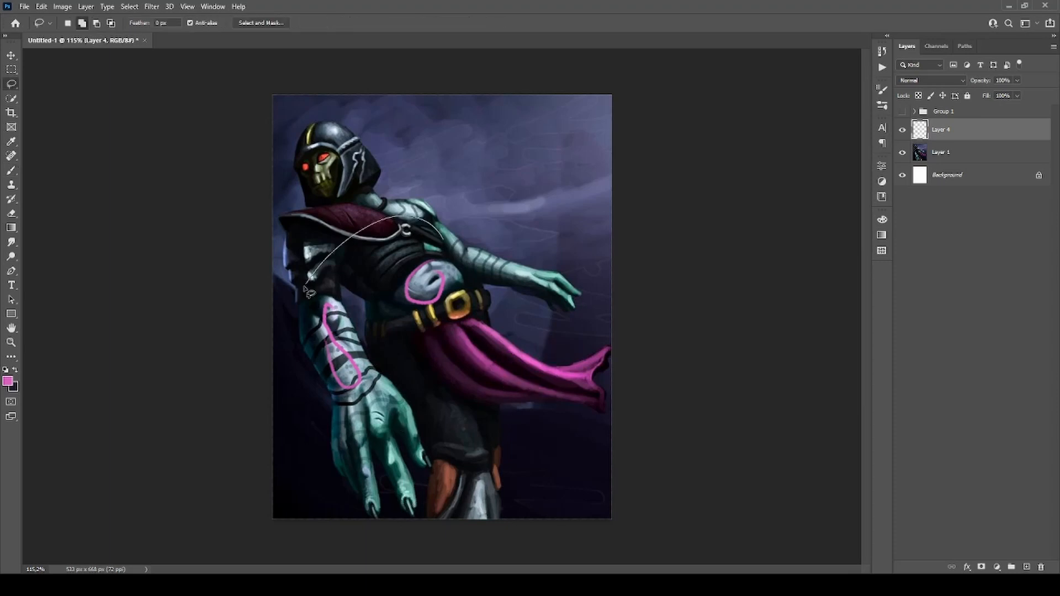
{"action": "left_click_drag", "start_coordinate": [489, 258], "coordinate": [398, 219]}
{"action": "key", "text": "Delete"}
{"action": "key", "text": "ctrl+d"}
Scribble a pink zigzag across the sky behind the figure with the Brush and undo it.
{"action": "key", "text": "b"}
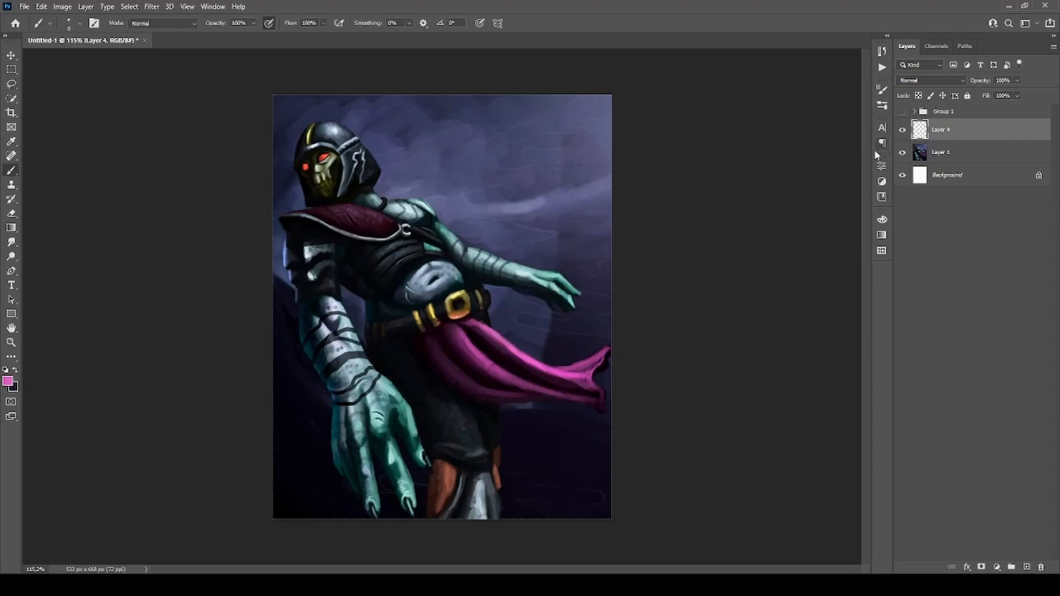
{"action": "mouse_move", "coordinate": [447, 96]}
{"action": "left_mouse_down"}
{"action": "mouse_move", "coordinate": [506, 97]}
{"action": "mouse_move", "coordinate": [583, 119]}
{"action": "mouse_move", "coordinate": [553, 243]}
{"action": "mouse_move", "coordinate": [575, 335]}
{"action": "left_mouse_up"}
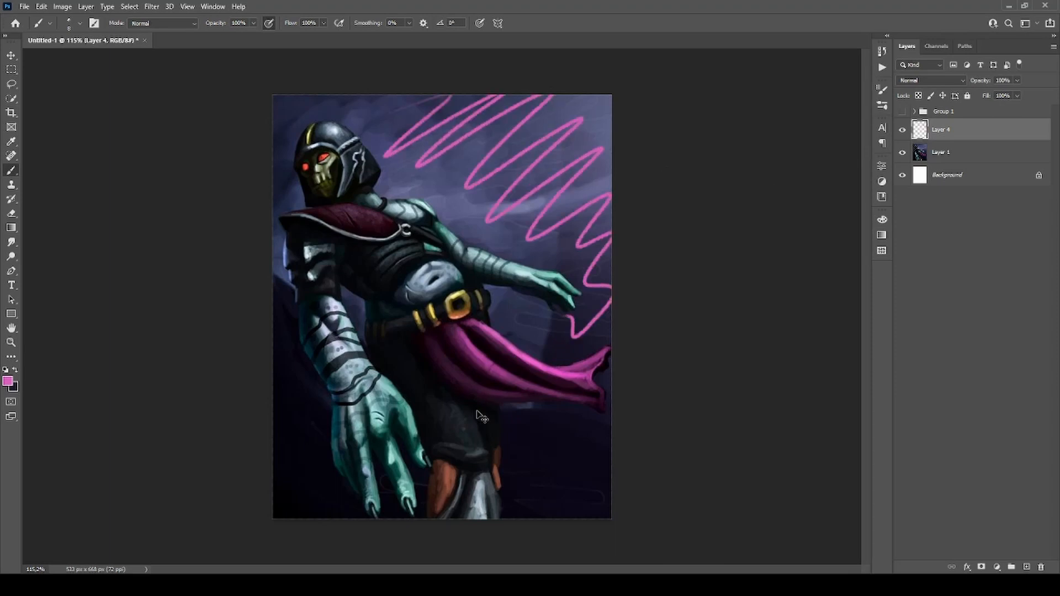
{"action": "key", "text": "ctrl+z"}
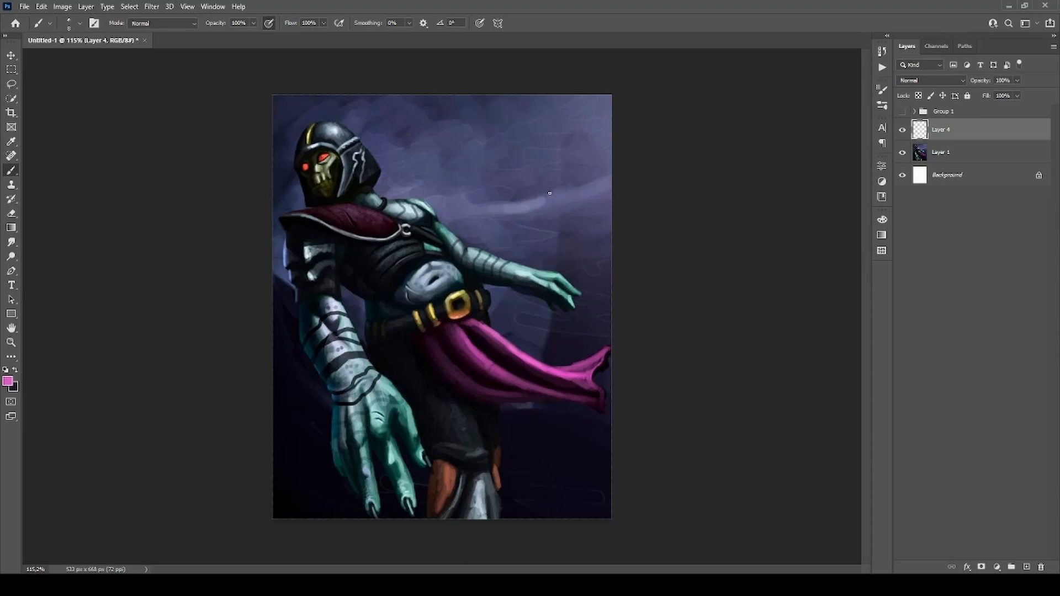
Sample the muted purple of the sky as the foreground colour and set Layer 4's blending mode to Darken.
{"action": "left_click", "coordinate": [544, 122], "text": "alt"}
{"action": "key", "text": "i"}
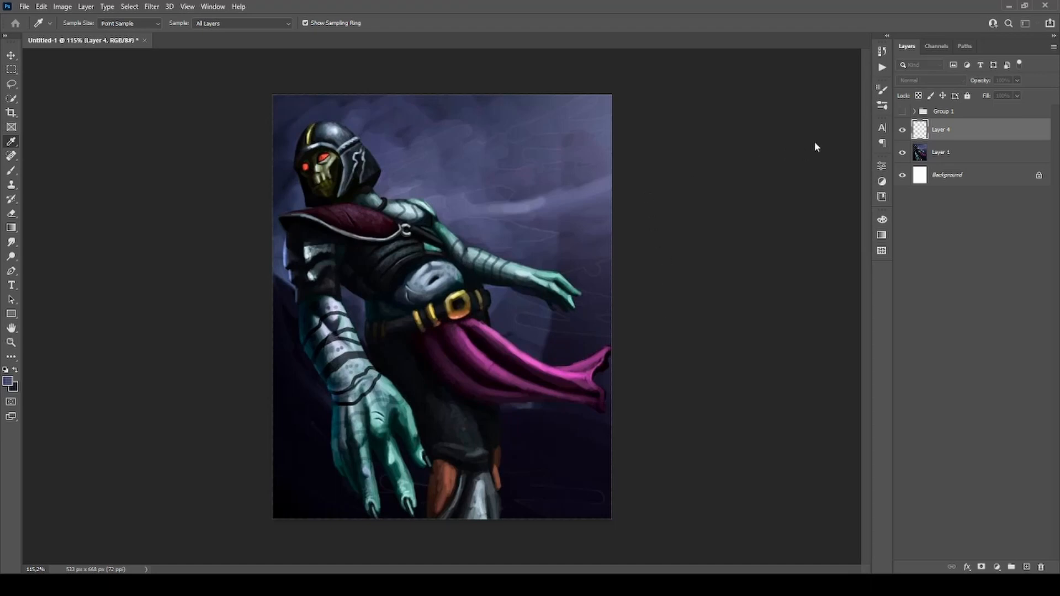
{"action": "key", "text": "b"}
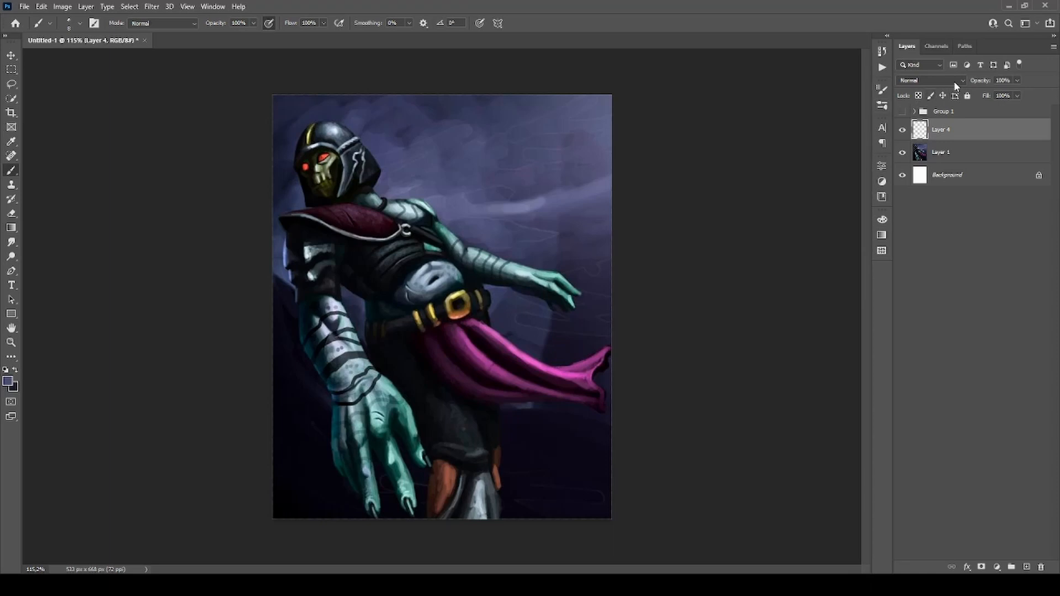
{"action": "left_click", "coordinate": [936, 83]}
{"action": "left_click", "coordinate": [920, 118]}
Sample the bluish skin colour at the belly's edge and choose a teal foreground colour for the Brush.
{"action": "scroll", "coordinate": [432, 272], "scroll_direction": "up", "scroll_amount": 3}
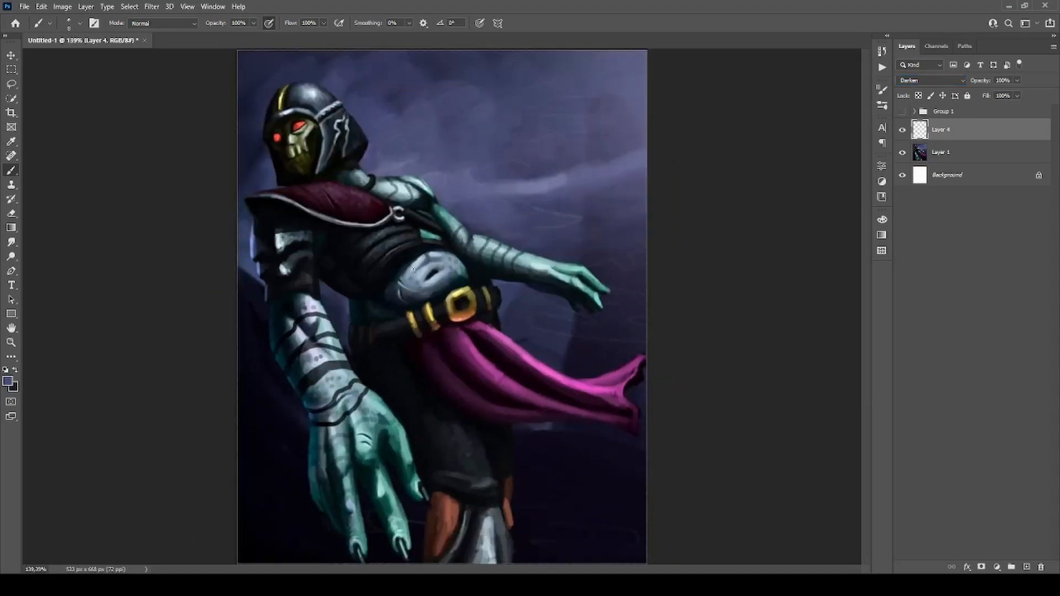
{"action": "left_click", "coordinate": [469, 266], "text": "alt"}
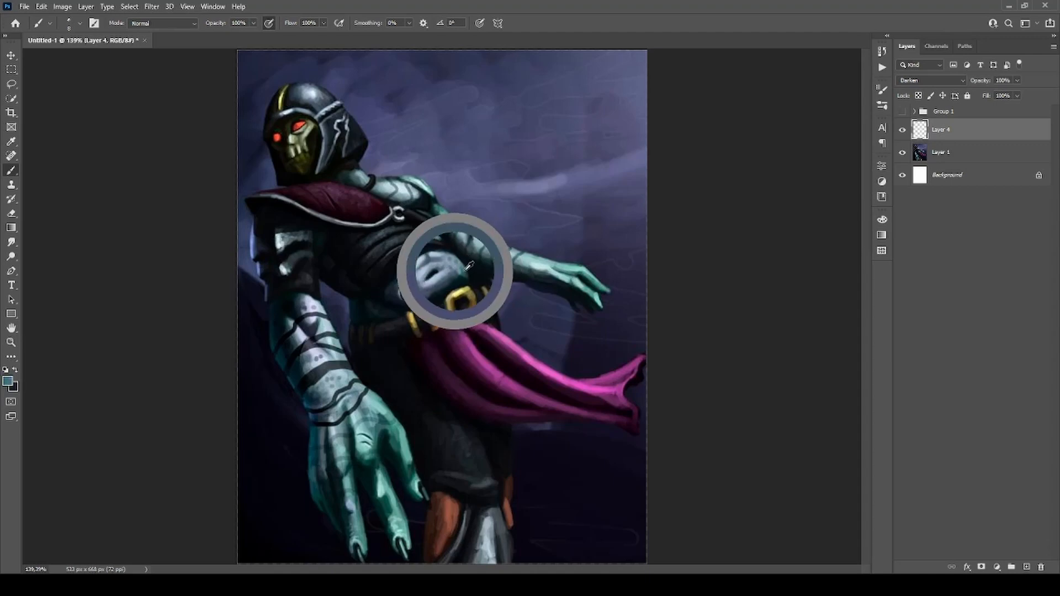
{"action": "key", "text": "i"}
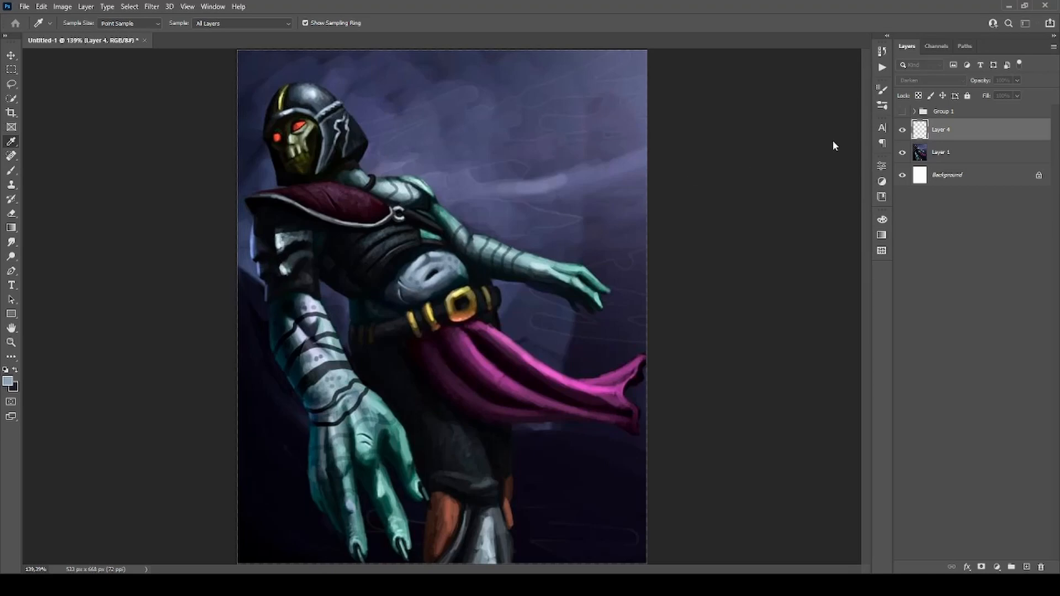
{"action": "key", "text": "b"}
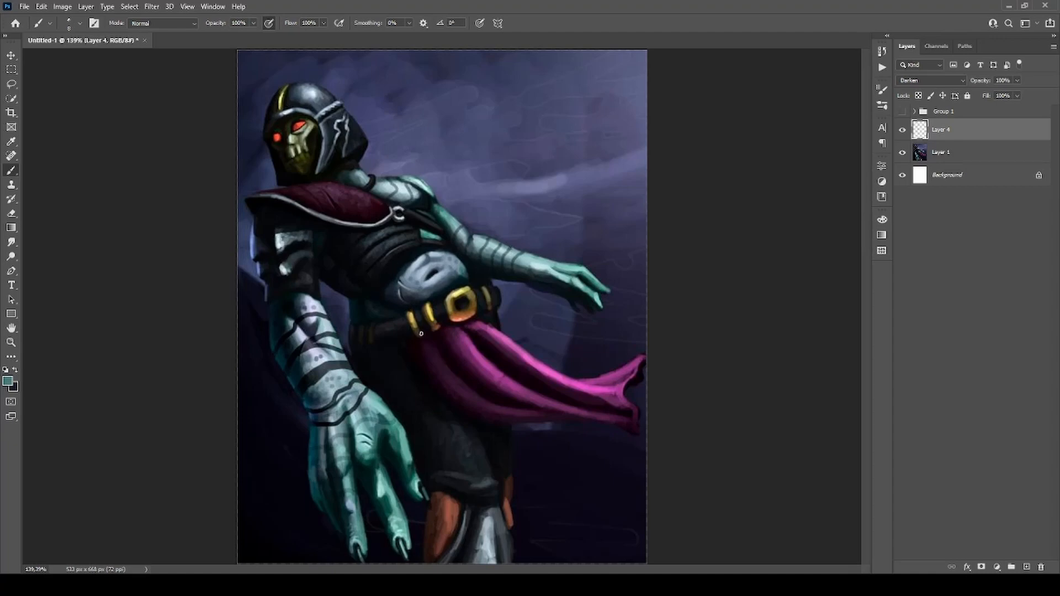
{"action": "left_click_drag", "start_coordinate": [468, 286], "coordinate": [445, 275]}
{"action": "key", "text": "ctrl+z"}
{"action": "key", "text": "bracketright"}
{"action": "mouse_move", "coordinate": [422, 286]}
{"action": "left_mouse_down"}
{"action": "mouse_move", "coordinate": [411, 261]}
{"action": "mouse_move", "coordinate": [437, 259]}
{"action": "mouse_move", "coordinate": [439, 271]}
{"action": "mouse_move", "coordinate": [426, 256]}
{"action": "left_mouse_up"}
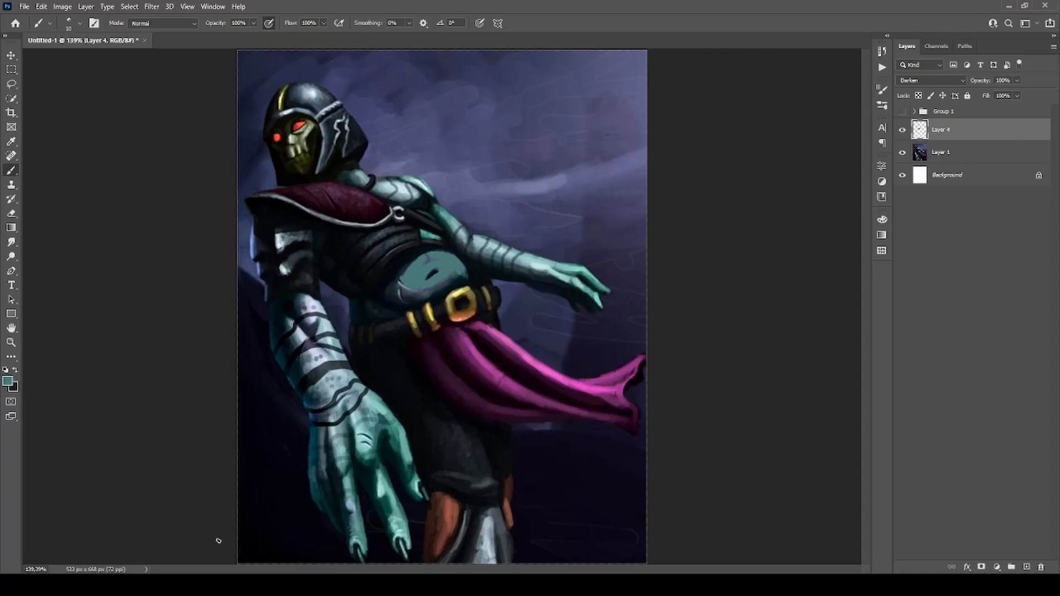
{"action": "key", "text": "Delete"}
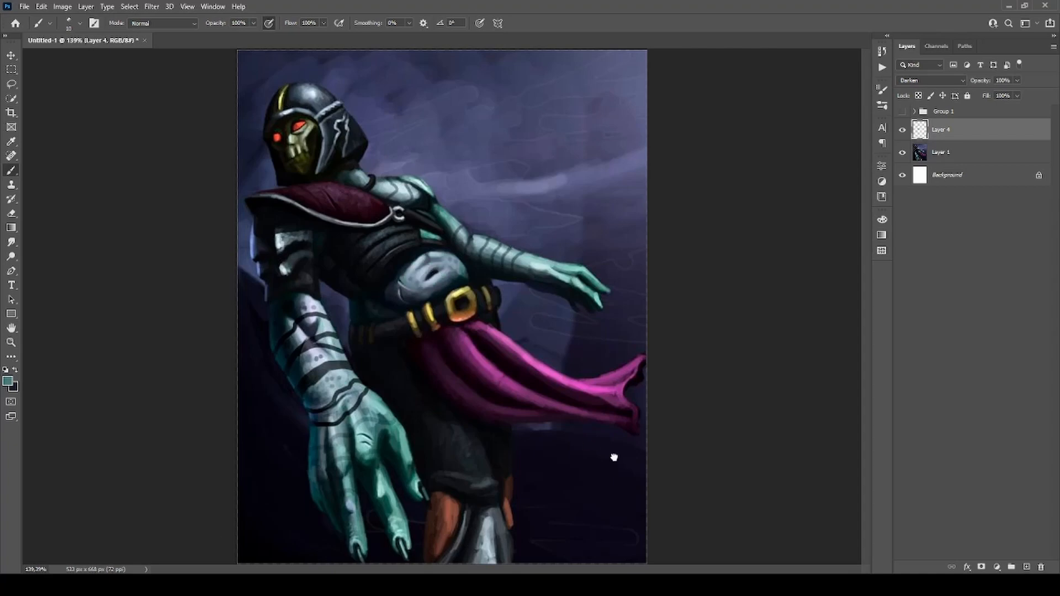
Switch to the textured brush at size 20, choose a darker teal foreground colour, and paint over the belly's pale highlights on Layer 4.
{"action": "key", "text": "period"}
{"action": "key", "text": "period"}
{"action": "left_click", "coordinate": [468, 266], "text": "alt"}
{"action": "key", "text": "i"}
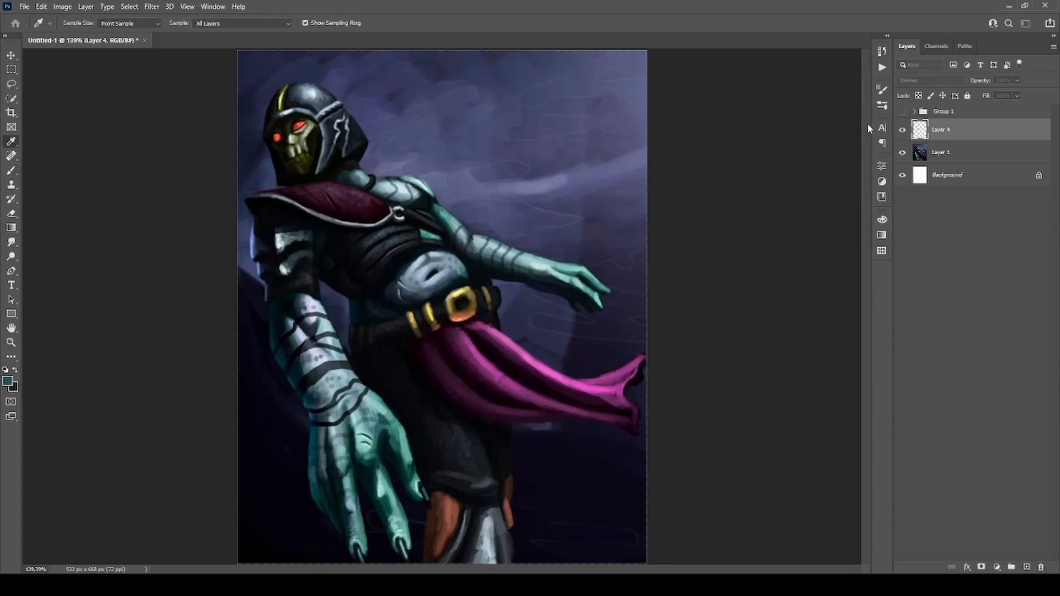
{"action": "key", "text": "b"}
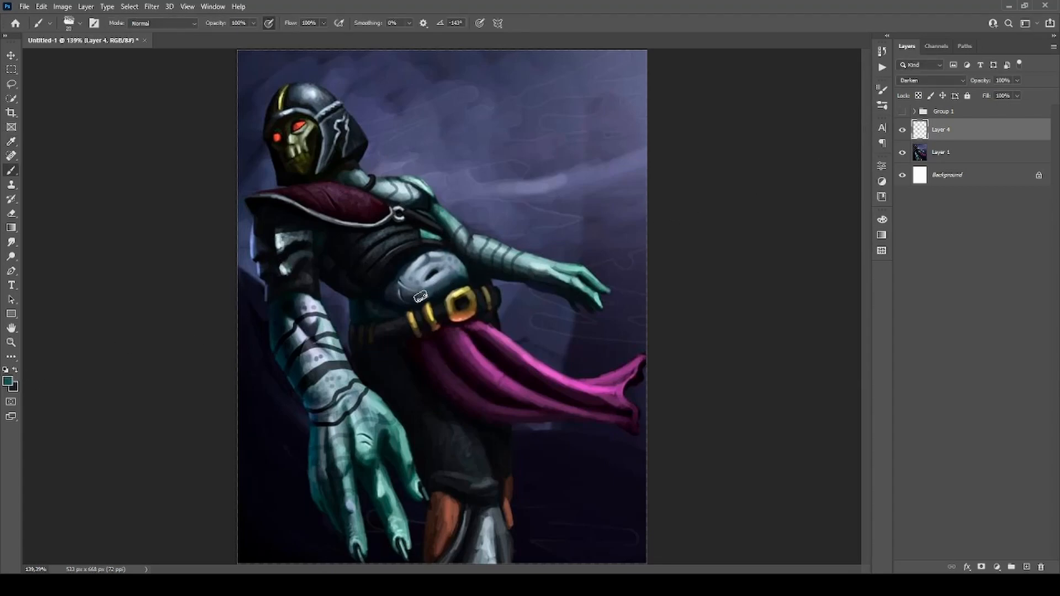
{"action": "mouse_move", "coordinate": [421, 297]}
{"action": "left_mouse_down"}
{"action": "mouse_move", "coordinate": [406, 273]}
{"action": "mouse_move", "coordinate": [421, 286]}
{"action": "mouse_move", "coordinate": [433, 281]}
{"action": "mouse_move", "coordinate": [420, 274]}
{"action": "mouse_move", "coordinate": [446, 262]}
{"action": "mouse_move", "coordinate": [457, 274]}
{"action": "mouse_move", "coordinate": [416, 296]}
{"action": "left_mouse_up"}
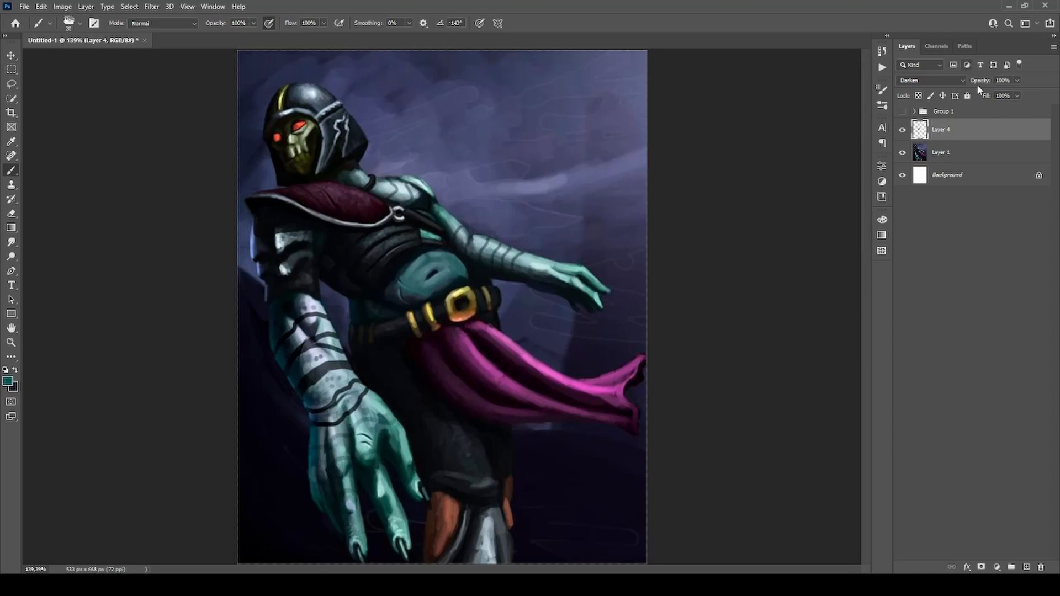
Toggle Layer 4's visibility repeatedly to compare the belly with and without the darker teal.
{"action": "scroll", "coordinate": [680, 181], "scroll_direction": "down", "scroll_amount": 1}
{"action": "left_click", "coordinate": [903, 131]}
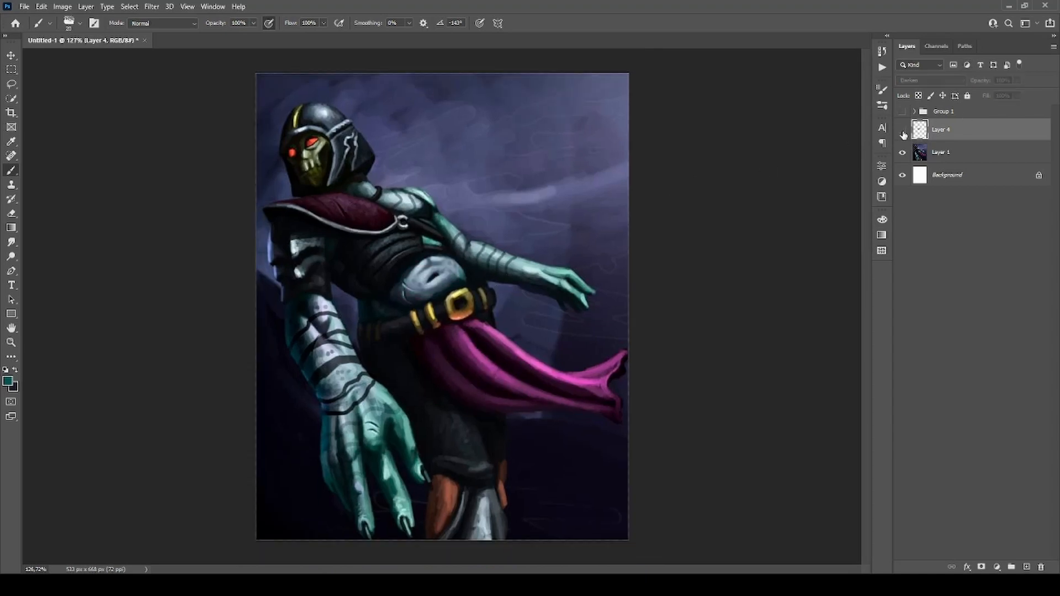
{"action": "left_click", "coordinate": [903, 132]}
{"action": "left_click", "coordinate": [903, 132]}
{"action": "left_click", "coordinate": [903, 132]}
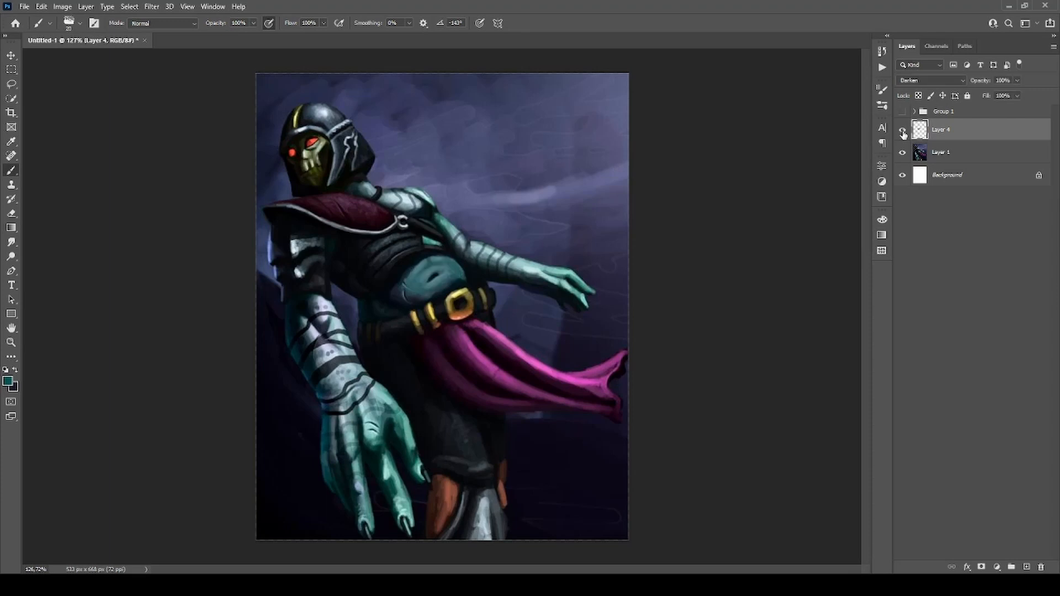
{"action": "left_click", "coordinate": [903, 132]}
{"action": "left_click", "coordinate": [903, 133]}
{"action": "left_click", "coordinate": [904, 132]}
{"action": "left_click", "coordinate": [903, 132]}
{"action": "left_click", "coordinate": [904, 133]}
{"action": "left_click", "coordinate": [904, 133]}
Paint the dark teal over the far shoulder and arm and over the near forearm and hand on Layer 4.
{"action": "scroll", "coordinate": [445, 265], "scroll_direction": "up", "scroll_amount": 2}
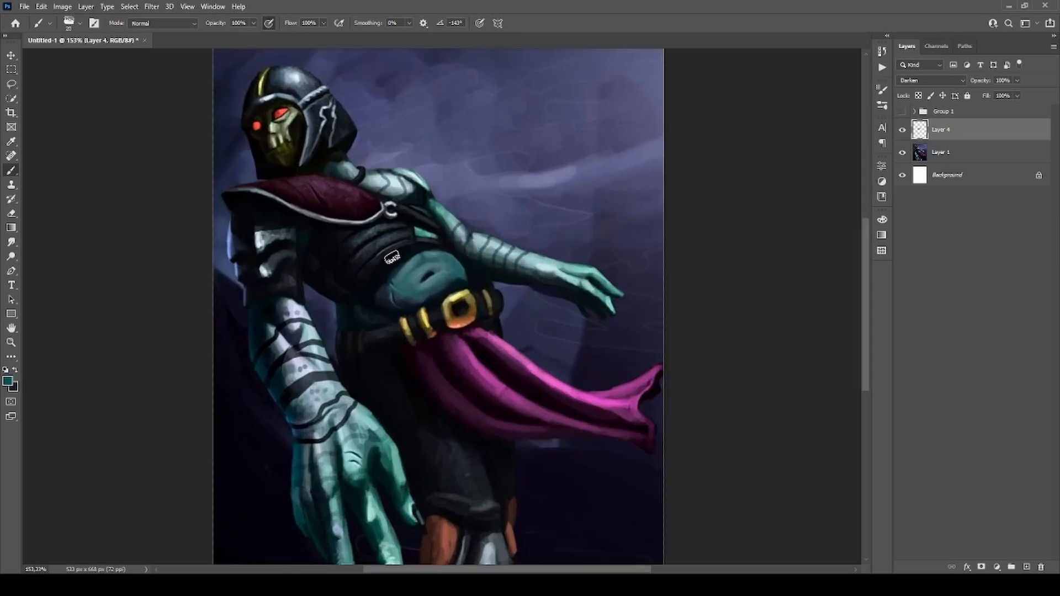
{"action": "scroll", "coordinate": [392, 232], "scroll_direction": "down", "scroll_amount": 2}
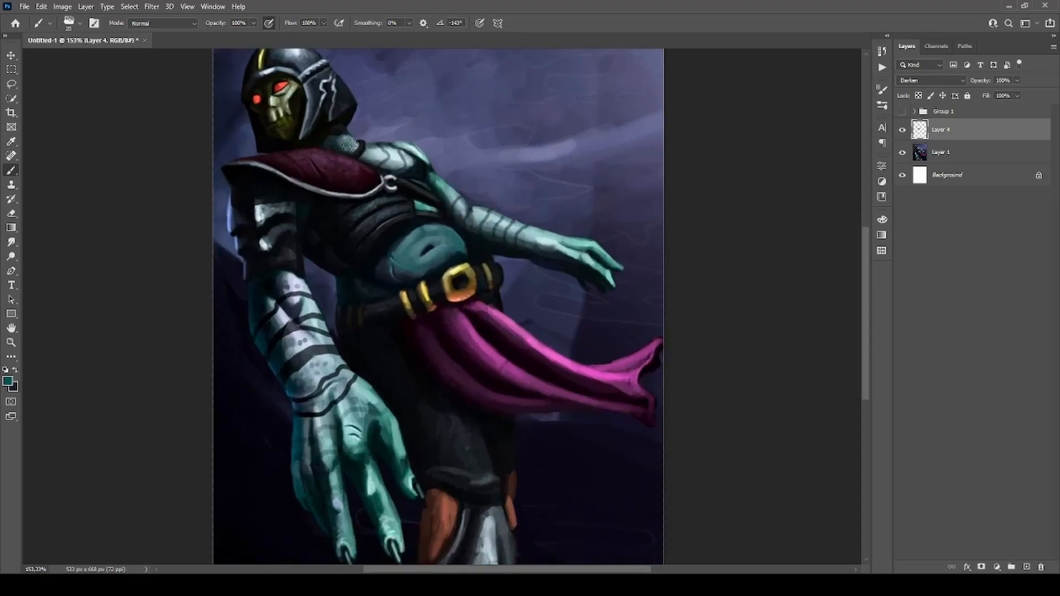
{"action": "mouse_move", "coordinate": [366, 150]}
{"action": "left_mouse_down"}
{"action": "mouse_move", "coordinate": [413, 159]}
{"action": "mouse_move", "coordinate": [402, 152]}
{"action": "mouse_move", "coordinate": [377, 149]}
{"action": "mouse_move", "coordinate": [461, 174]}
{"action": "mouse_move", "coordinate": [516, 230]}
{"action": "mouse_move", "coordinate": [603, 251]}
{"action": "left_mouse_up"}
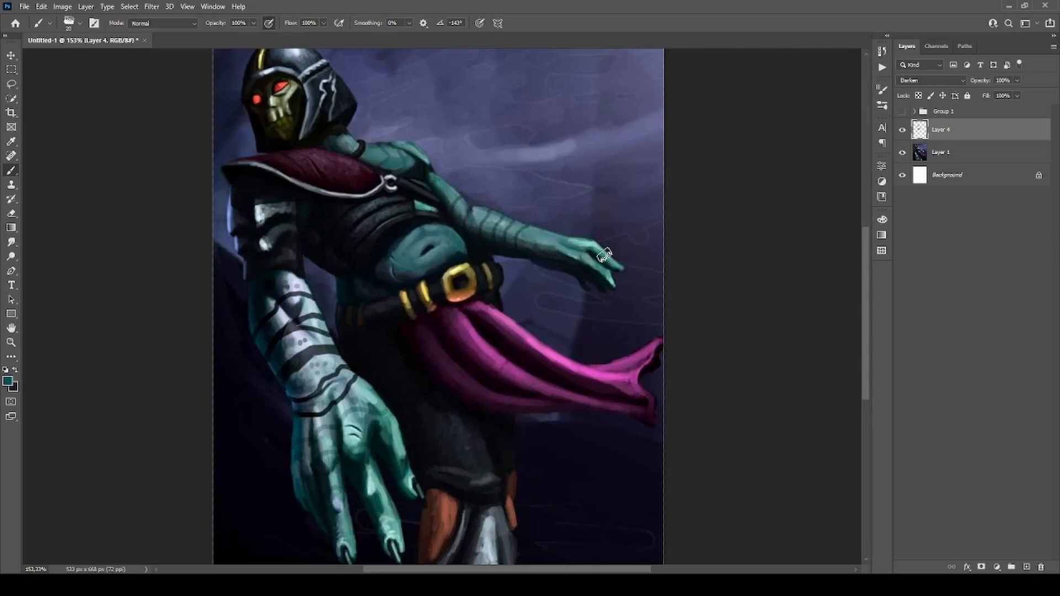
{"action": "mouse_move", "coordinate": [291, 328]}
{"action": "left_mouse_down"}
{"action": "mouse_move", "coordinate": [320, 372]}
{"action": "mouse_move", "coordinate": [289, 279]}
{"action": "mouse_move", "coordinate": [327, 429]}
{"action": "mouse_move", "coordinate": [318, 402]}
{"action": "mouse_move", "coordinate": [352, 449]}
{"action": "mouse_move", "coordinate": [377, 413]}
{"action": "mouse_move", "coordinate": [310, 299]}
{"action": "mouse_move", "coordinate": [282, 320]}
{"action": "mouse_move", "coordinate": [313, 308]}
{"action": "mouse_move", "coordinate": [316, 428]}
{"action": "mouse_move", "coordinate": [356, 415]}
{"action": "mouse_move", "coordinate": [336, 490]}
{"action": "left_mouse_up"}
{"action": "left_click", "coordinate": [11, 242]}
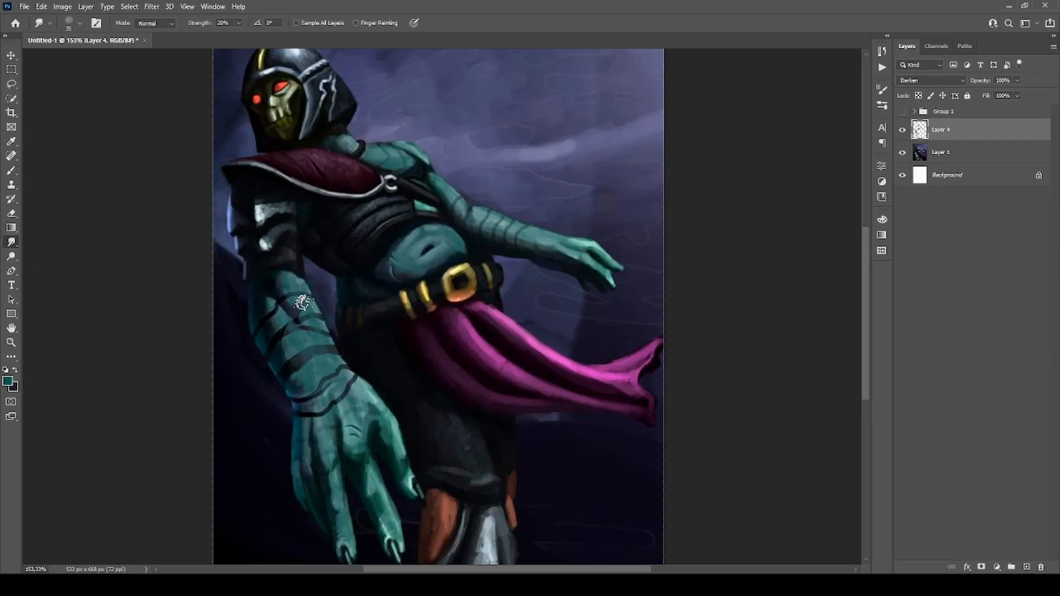
Compare the whole figure's skin tones with Layer 4 hidden and shown.
{"action": "scroll", "coordinate": [501, 220], "scroll_direction": "down", "scroll_amount": 2}
{"action": "key", "text": "b"}
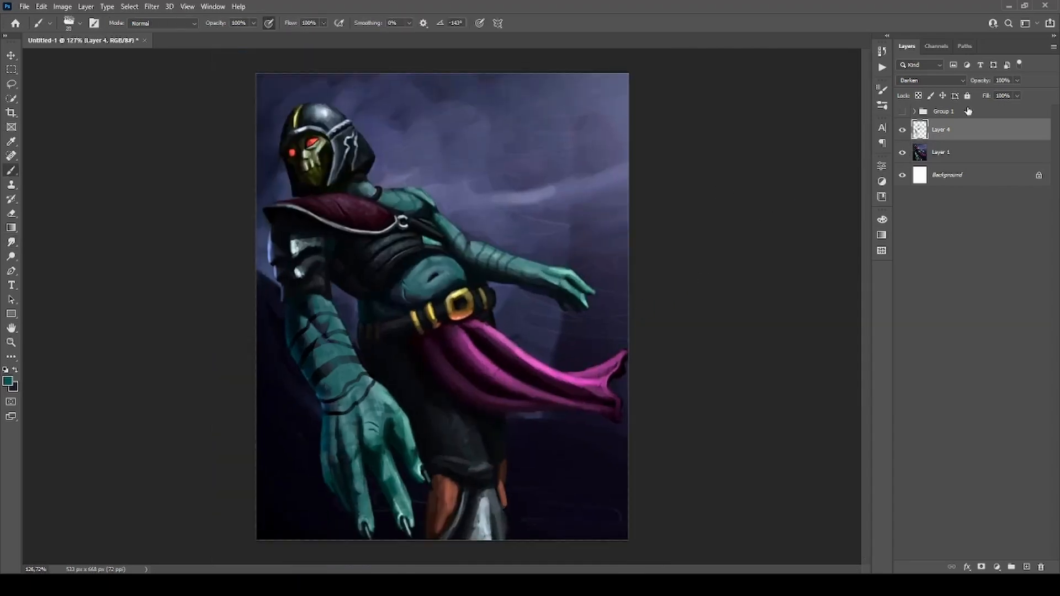
{"action": "left_click", "coordinate": [902, 134]}
{"action": "left_click", "coordinate": [902, 134]}
{"action": "left_click", "coordinate": [902, 134]}
{"action": "left_click", "coordinate": [902, 133]}
{"action": "left_click", "coordinate": [902, 134]}
{"action": "left_click", "coordinate": [902, 134]}
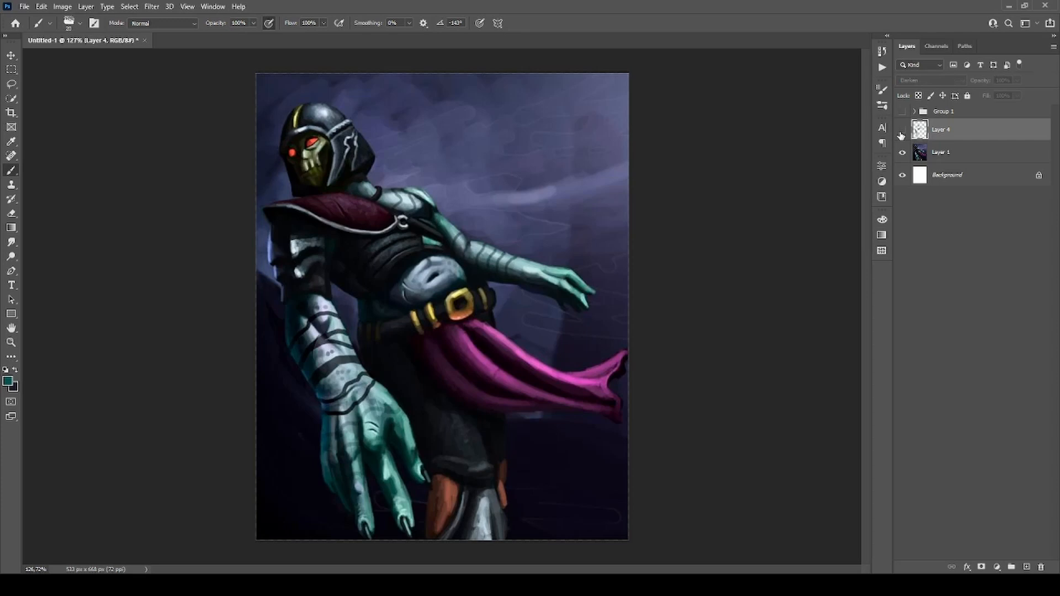
{"action": "left_click", "coordinate": [903, 131]}
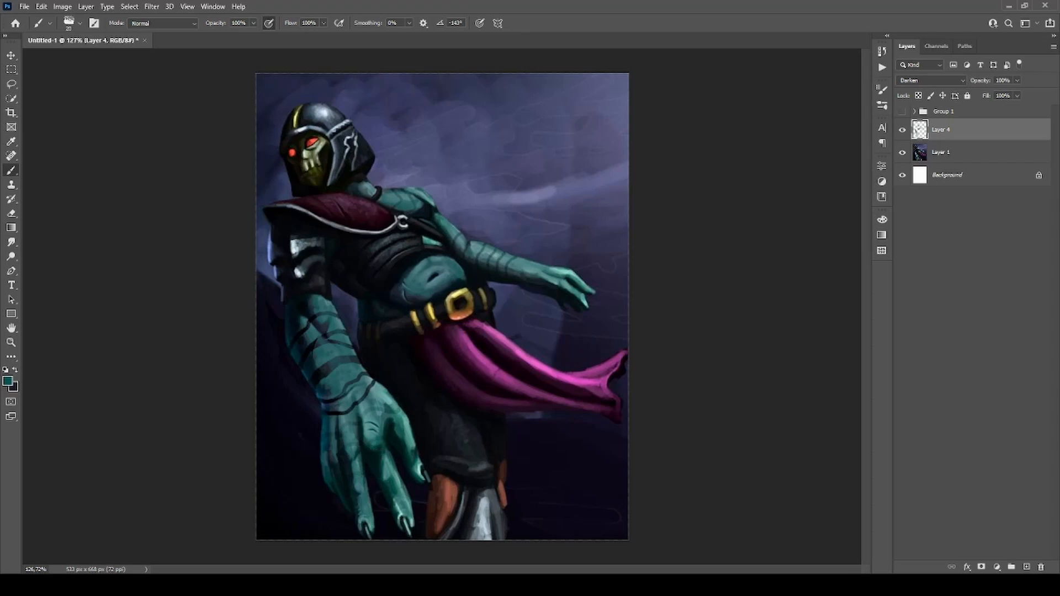
Draw a red line along the near arm from the fingertips up past the helmet, and undo it.
{"action": "key", "text": "x"}
{"action": "left_click", "coordinate": [340, 208], "text": "alt"}
{"action": "mouse_move", "coordinate": [413, 529]}
{"action": "left_mouse_down"}
{"action": "mouse_move", "coordinate": [307, 270]}
{"action": "mouse_move", "coordinate": [358, 86]}
{"action": "left_mouse_up"}
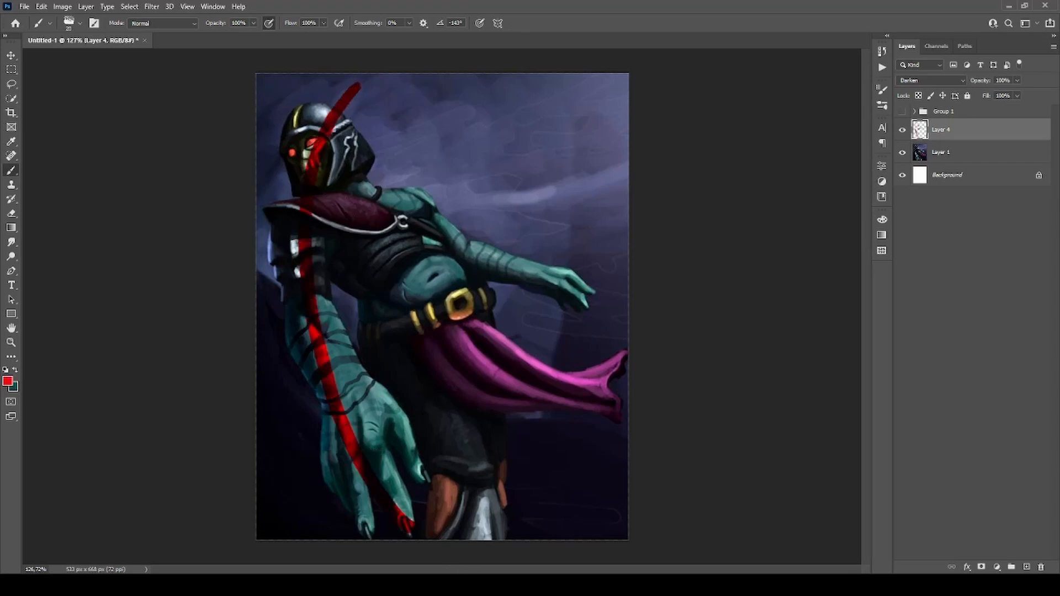
{"action": "key", "text": "ctrl+z"}
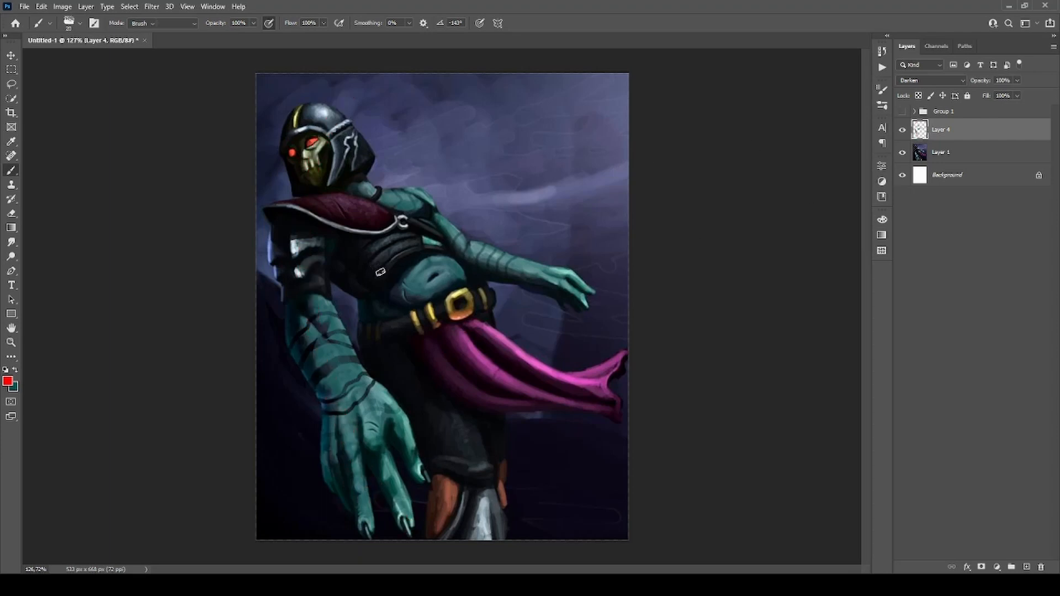
Partly erase the teal paint over the near forearm and hand on Layer 4 with a large soft Eraser.
{"action": "key", "text": "e"}
{"action": "left_click", "coordinate": [461, 446]}
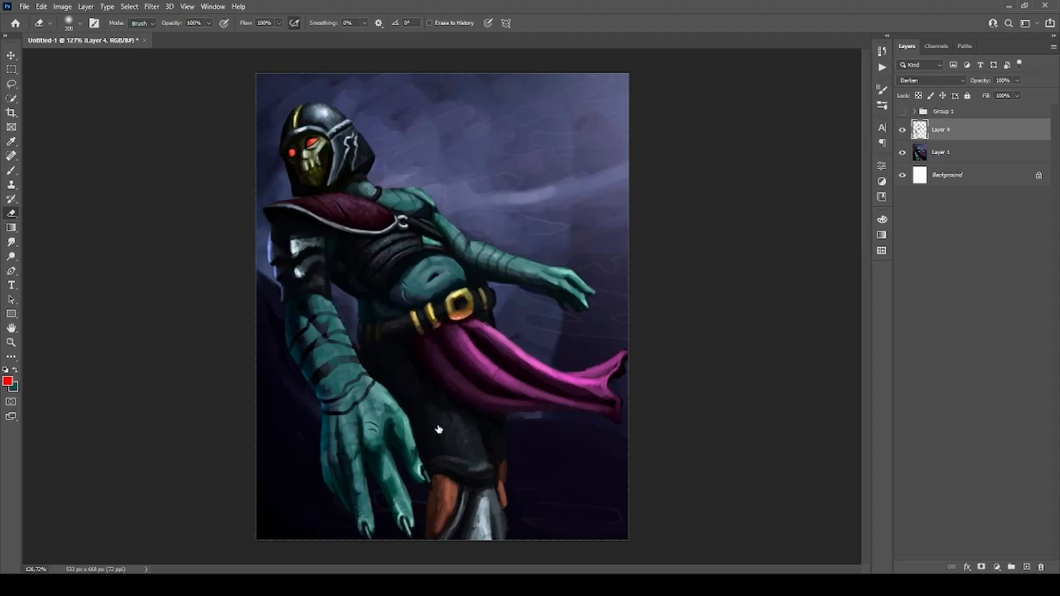
{"action": "key", "text": "["}
{"action": "key", "text": "["}
{"action": "mouse_move", "coordinate": [332, 303]}
{"action": "left_mouse_down"}
{"action": "mouse_move", "coordinate": [312, 309]}
{"action": "mouse_move", "coordinate": [308, 297]}
{"action": "mouse_move", "coordinate": [328, 410]}
{"action": "mouse_move", "coordinate": [306, 296]}
{"action": "mouse_move", "coordinate": [348, 476]}
{"action": "mouse_move", "coordinate": [301, 346]}
{"action": "mouse_move", "coordinate": [343, 461]}
{"action": "left_mouse_up"}
{"action": "key", "text": "]"}
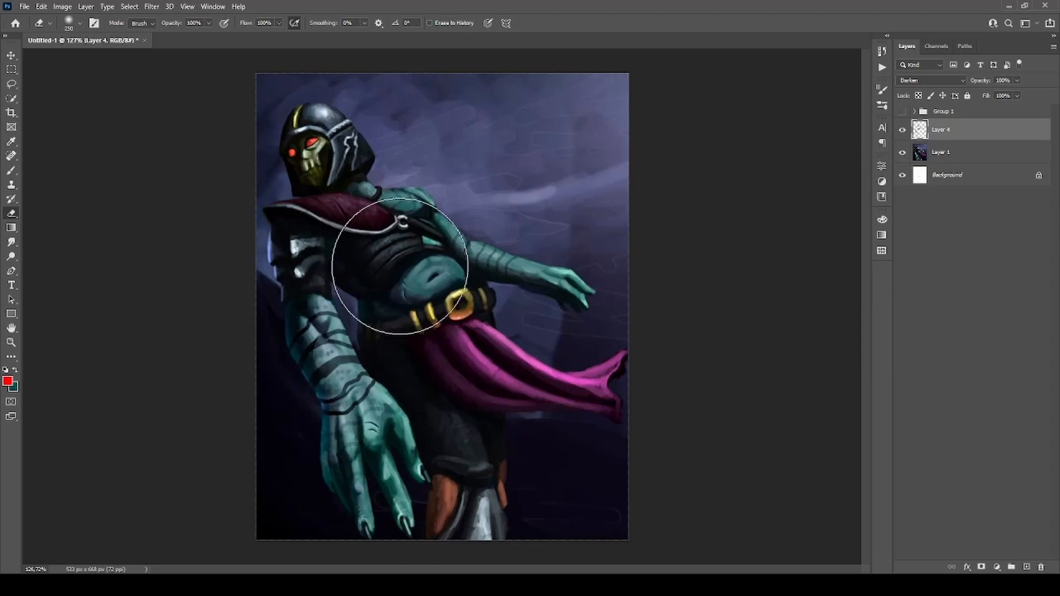
Compare the near arm's lighting with Layer 4 hidden and shown, and add a new layer above it.
{"action": "left_click", "coordinate": [903, 132]}
{"action": "left_click", "coordinate": [903, 132]}
{"action": "left_click", "coordinate": [903, 131]}
{"action": "left_click", "coordinate": [903, 131]}
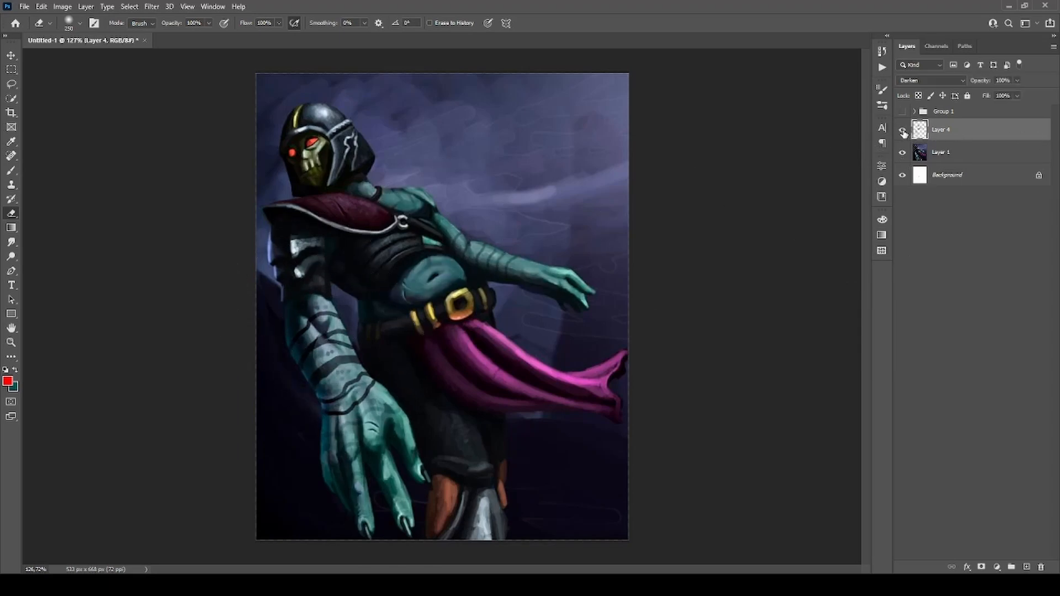
{"action": "left_click", "coordinate": [903, 131]}
{"action": "left_click", "coordinate": [903, 131]}
{"action": "left_click", "coordinate": [1028, 568]}
Circle the far arm in red with the Brush on Layer 5, and undo the marks.
{"action": "scroll", "coordinate": [509, 259], "scroll_direction": "up", "scroll_amount": 2}
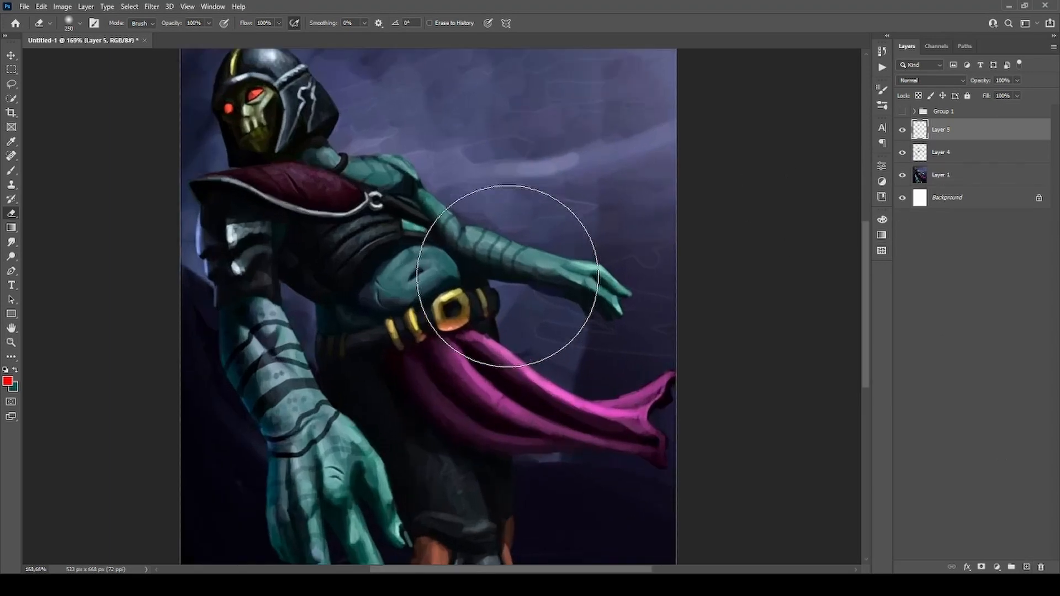
{"action": "key", "text": "b"}
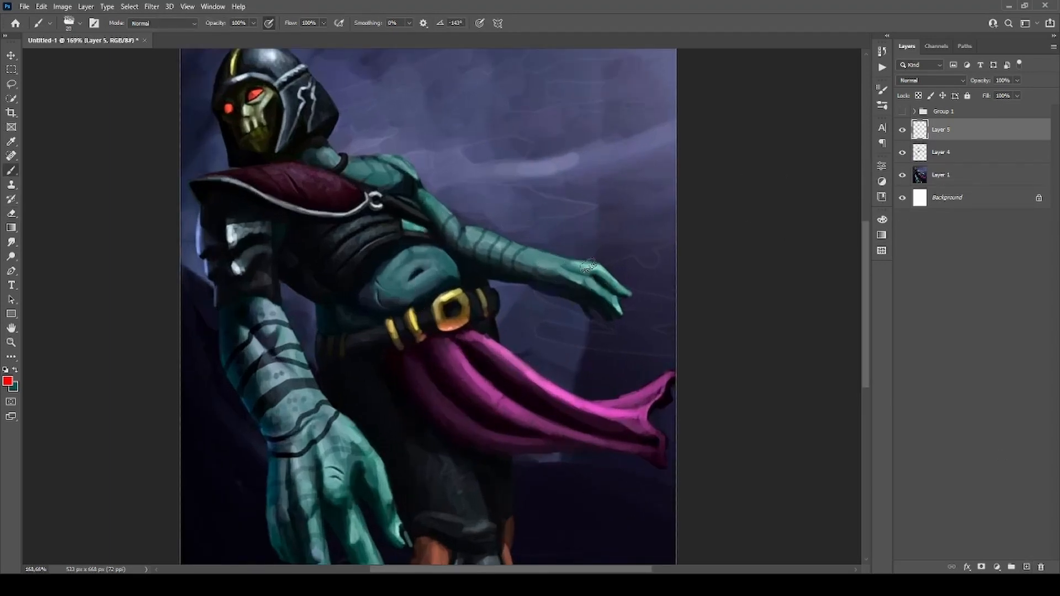
{"action": "mouse_move", "coordinate": [618, 235]}
{"action": "left_mouse_down"}
{"action": "mouse_move", "coordinate": [501, 321]}
{"action": "mouse_move", "coordinate": [382, 199]}
{"action": "mouse_move", "coordinate": [444, 130]}
{"action": "mouse_move", "coordinate": [608, 204]}
{"action": "left_mouse_up"}
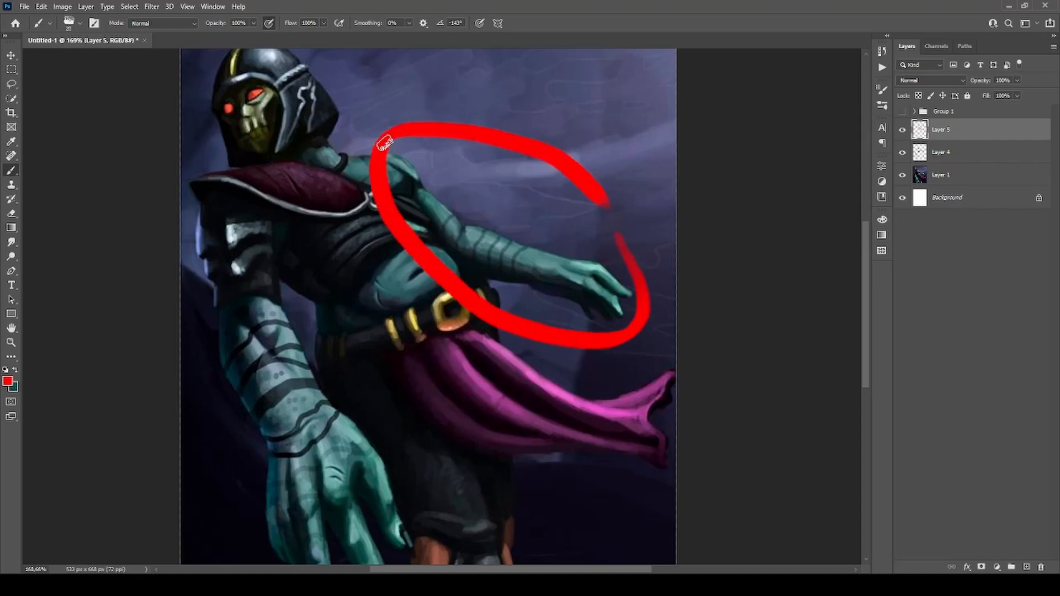
{"action": "left_click_drag", "start_coordinate": [388, 155], "coordinate": [494, 337]}
{"action": "key", "text": "ctrl+z"}
{"action": "key", "text": "ctrl+z"}
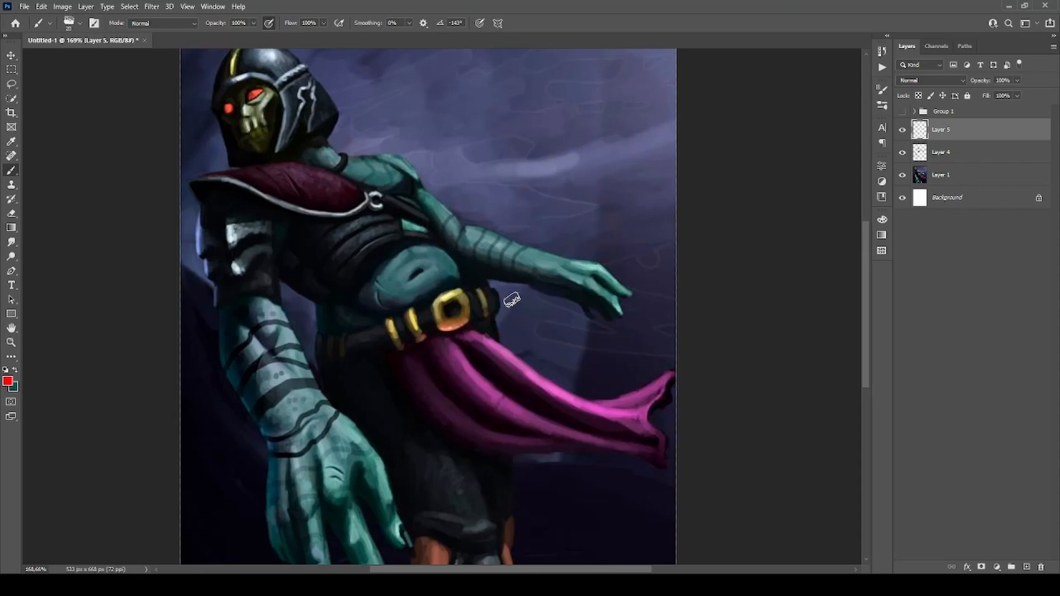
Choose a muted dark teal and paint flat shadow along the underside of the far forearm, hand and fingers with a smaller brush.
{"action": "left_click", "coordinate": [506, 274], "text": "alt"}
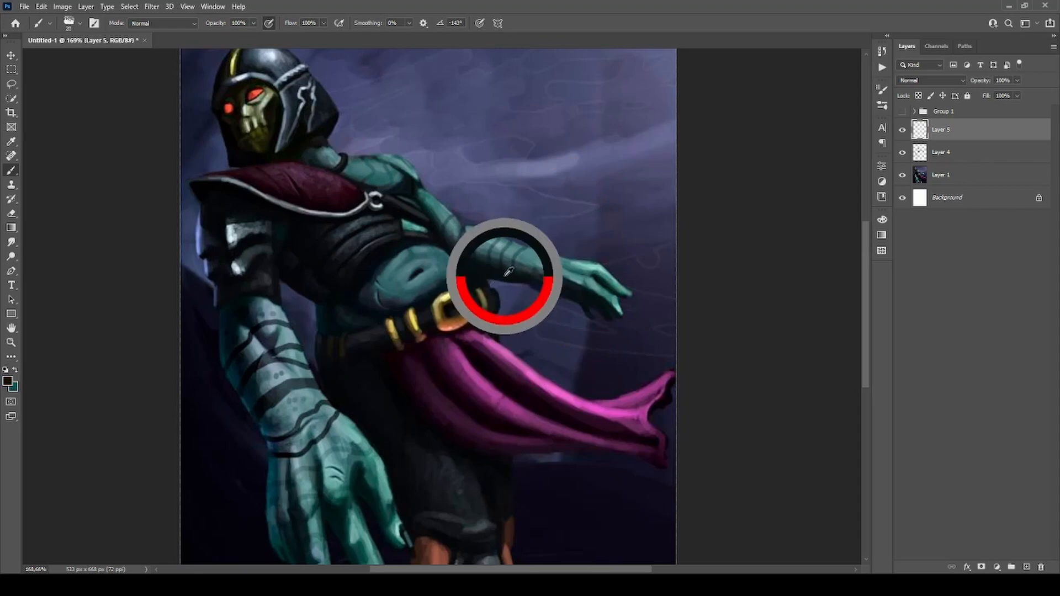
{"action": "key", "text": "i"}
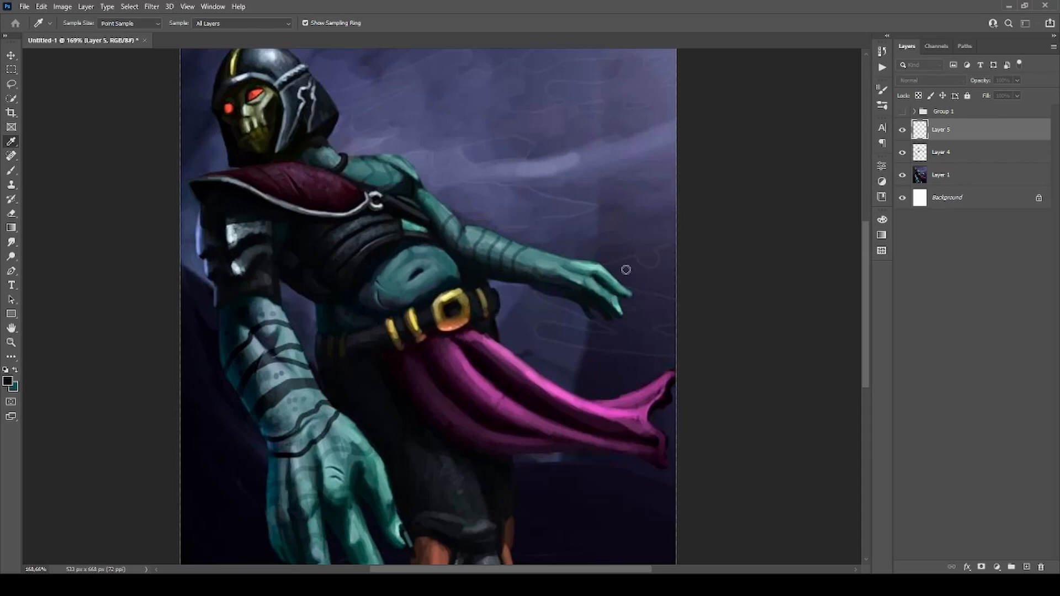
{"action": "left_click", "coordinate": [871, 129]}
{"action": "key", "text": "bracketleft"}
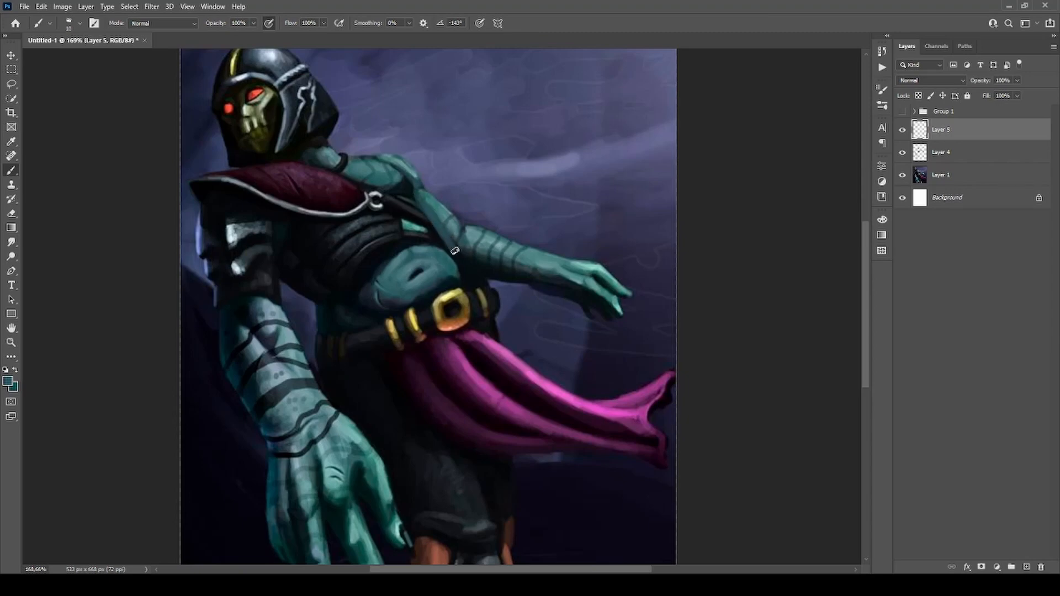
{"action": "left_click_drag", "start_coordinate": [458, 256], "coordinate": [604, 311]}
{"action": "left_click_drag", "start_coordinate": [466, 250], "coordinate": [489, 255]}
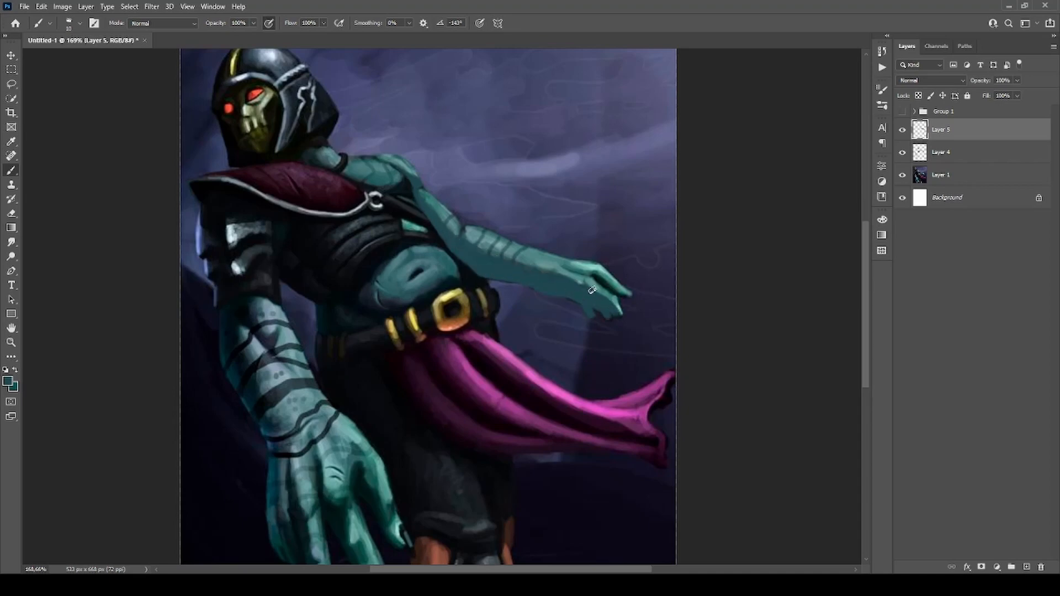
{"action": "left_click", "coordinate": [578, 276], "text": "alt"}
{"action": "mouse_move", "coordinate": [597, 279]}
{"action": "left_mouse_down"}
{"action": "mouse_move", "coordinate": [623, 298]}
{"action": "mouse_move", "coordinate": [617, 282]}
{"action": "left_mouse_up"}
Sample the far forearm's skin, adjust the foreground teal, and paint simplified light tones along the top of the forearm and hand.
{"action": "key", "text": "bracketleft"}
{"action": "key", "text": "bracketleft"}
{"action": "left_click", "coordinate": [519, 252], "text": "alt"}
{"action": "left_click", "coordinate": [7, 381]}
{"action": "left_click", "coordinate": [678, 232]}
{"action": "key", "text": "bracketleft"}
{"action": "key", "text": "bracketleft"}
{"action": "mouse_move", "coordinate": [517, 258]}
{"action": "left_mouse_down"}
{"action": "mouse_move", "coordinate": [515, 275]}
{"action": "mouse_move", "coordinate": [594, 267]}
{"action": "left_mouse_up"}
{"action": "left_click", "coordinate": [567, 260], "text": "alt"}
{"action": "key", "text": "bracketright"}
{"action": "key", "text": "bracketright"}
{"action": "key", "text": "bracketright"}
{"action": "key", "text": "bracketright"}
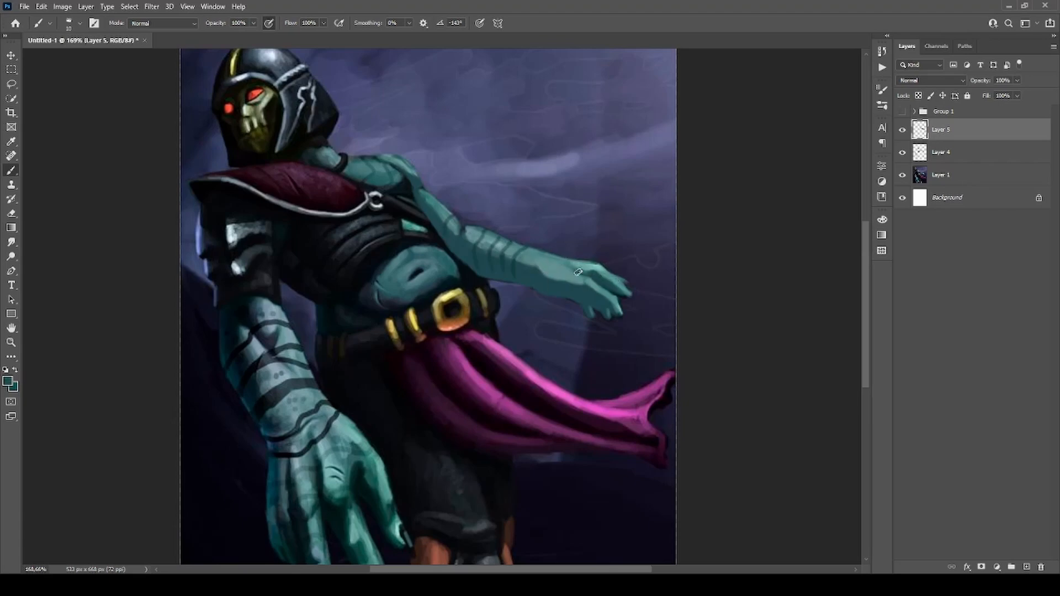
Sample a dark tone near the far shoulder and clean up the edges of the far hand's fingers.
{"action": "left_click", "coordinate": [419, 185], "text": "alt"}
{"action": "key", "text": "r"}
{"action": "key", "text": "e"}
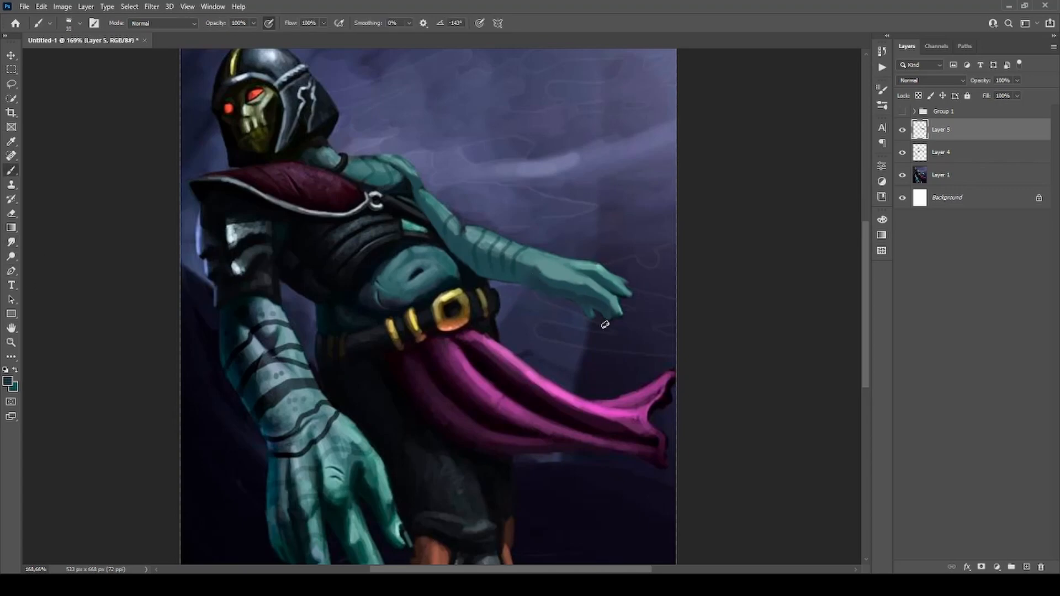
{"action": "key", "text": "b"}
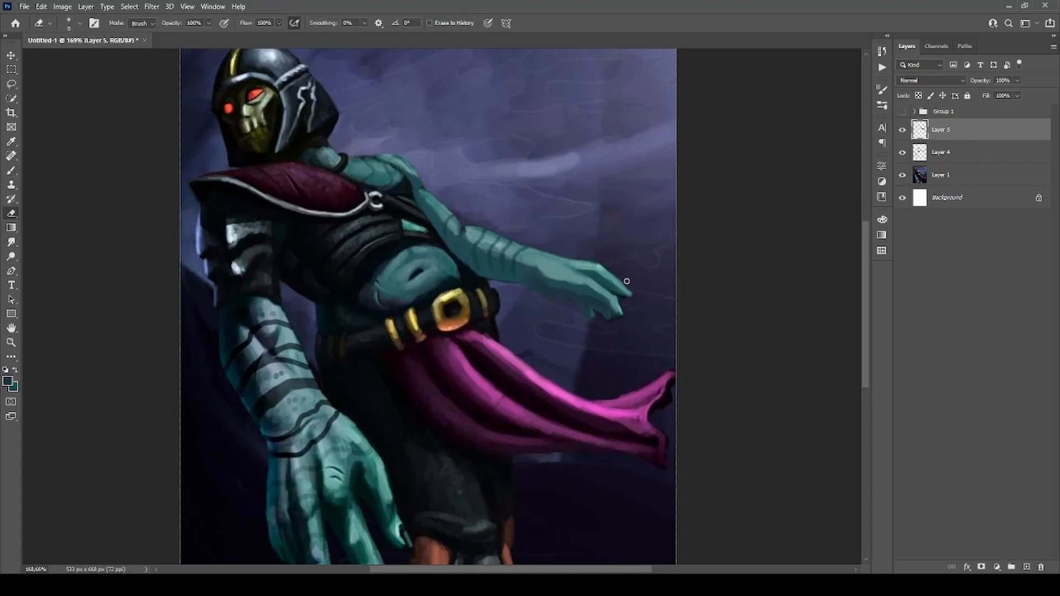
Toggle Layer 5's visibility to compare the far arm before and after repainting.
{"action": "scroll", "coordinate": [564, 149], "scroll_direction": "down", "scroll_amount": 10}
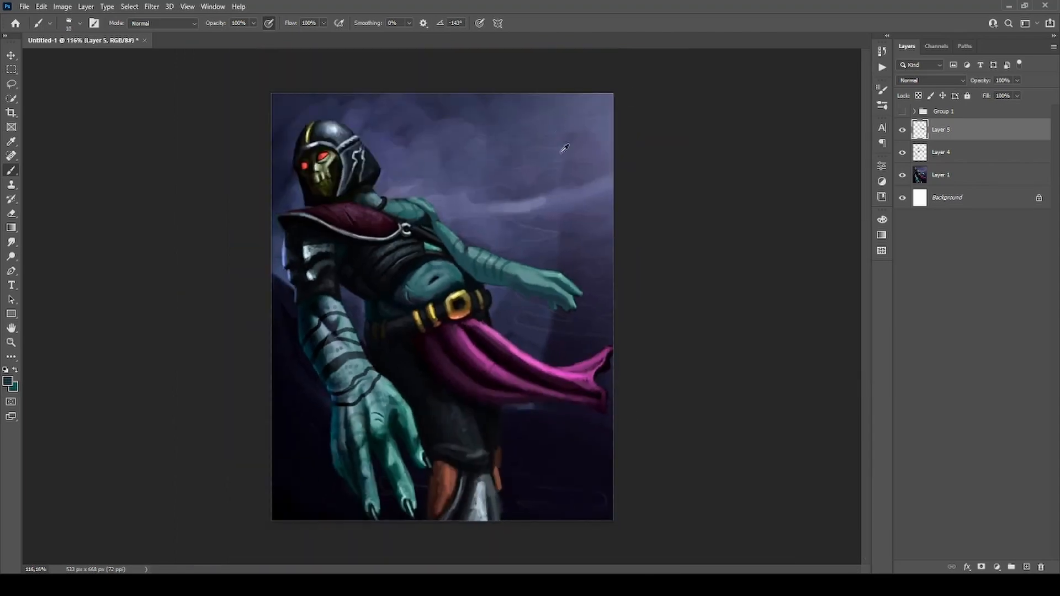
{"action": "left_click", "coordinate": [901, 131]}
{"action": "left_click", "coordinate": [902, 131]}
{"action": "left_click", "coordinate": [902, 132]}
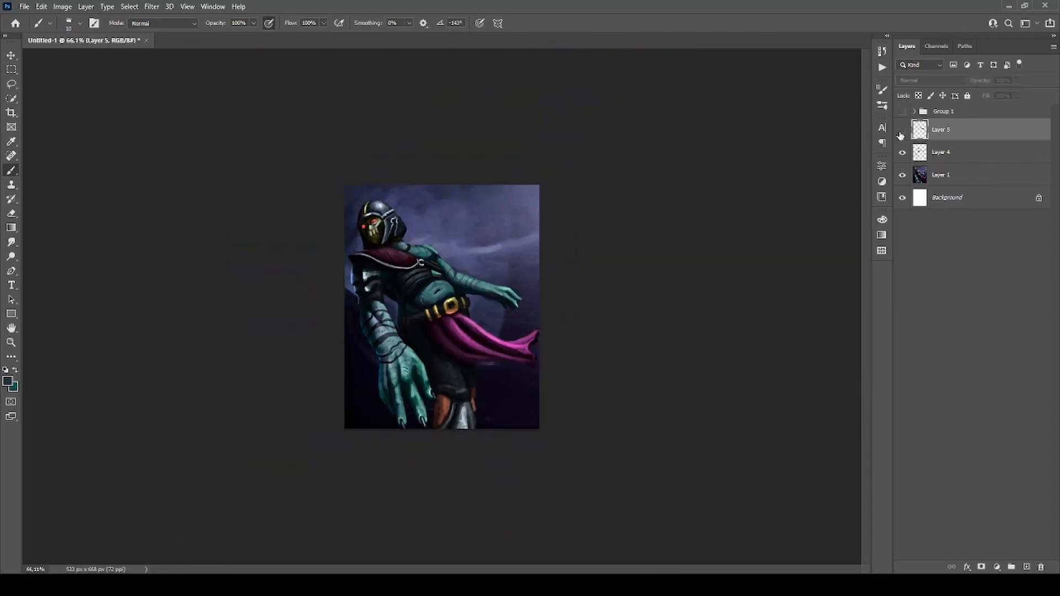
{"action": "left_click", "coordinate": [902, 132]}
{"action": "scroll", "coordinate": [443, 288], "scroll_direction": "up", "scroll_amount": 4}
{"action": "scroll", "coordinate": [442, 288], "scroll_direction": "up", "scroll_amount": 1}
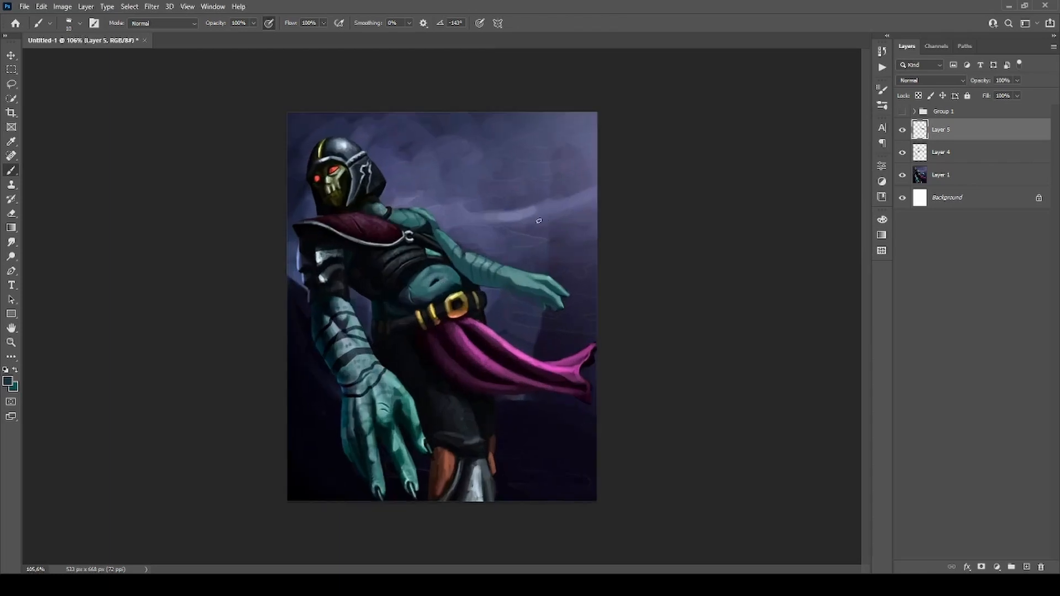
{"action": "scroll", "coordinate": [282, 222], "scroll_direction": "up", "scroll_amount": 4}
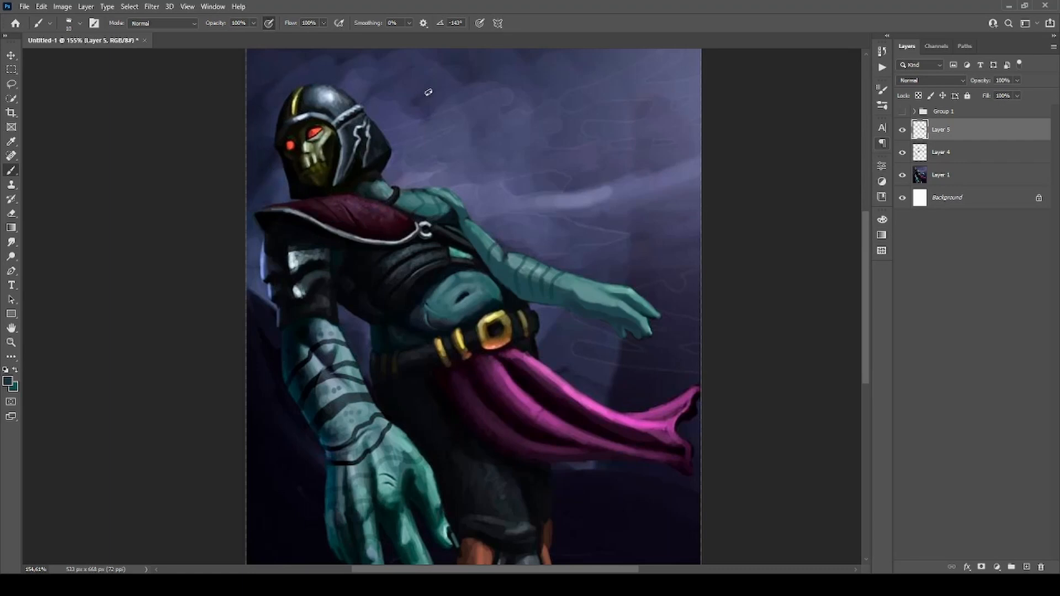
{"action": "scroll", "coordinate": [386, 141], "scroll_direction": "down", "scroll_amount": 2}
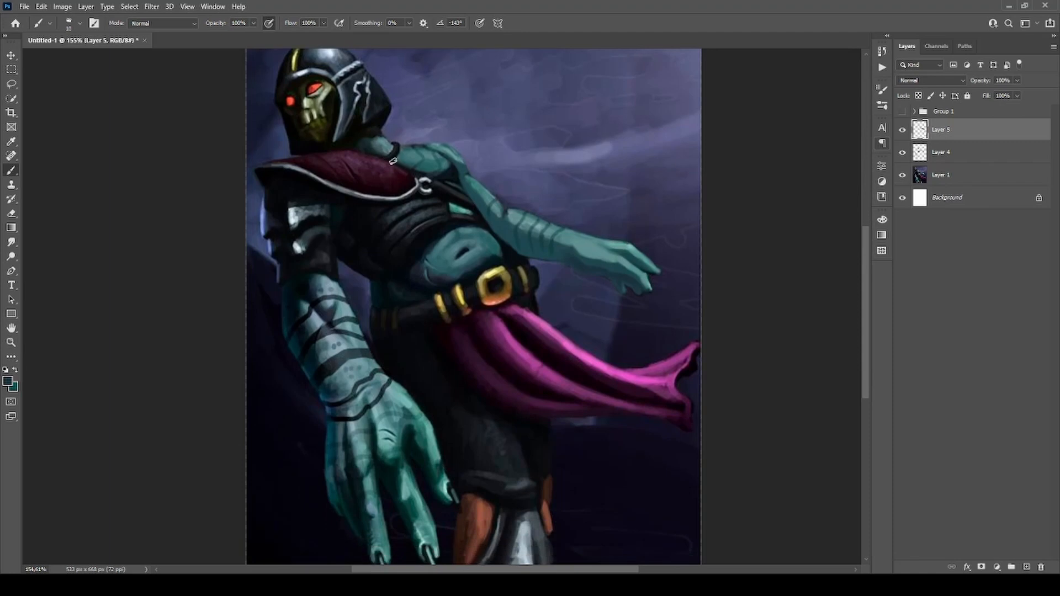
{"action": "scroll", "coordinate": [404, 169], "scroll_direction": "down", "scroll_amount": 1}
{"action": "scroll", "coordinate": [491, 170], "scroll_direction": "up", "scroll_amount": 2}
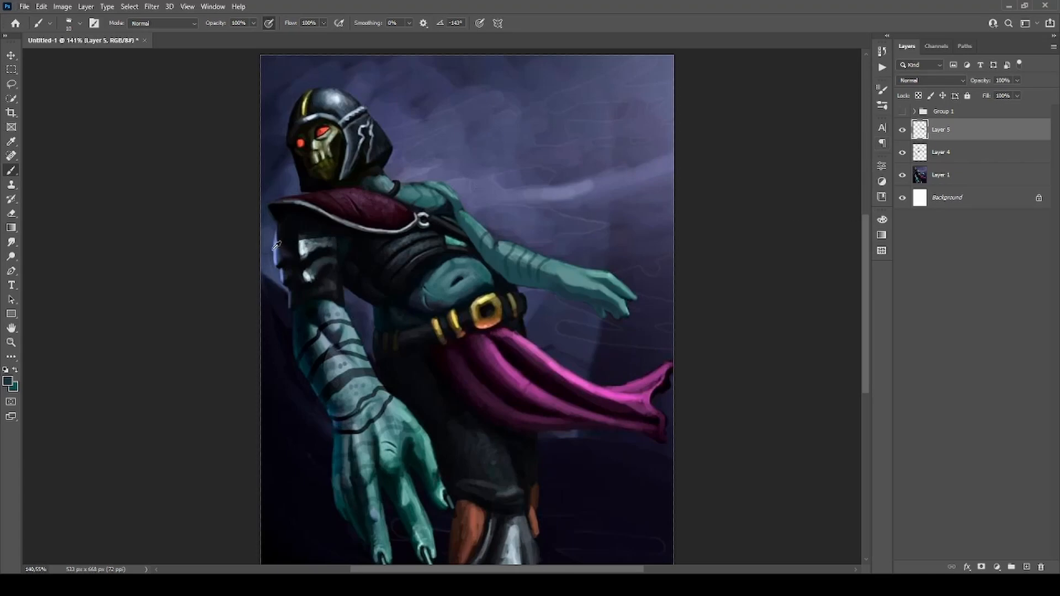
Sample the blue rim light on the near shoulder armour, brighten it, and paint it over the shaded side of the helmet and face.
{"action": "scroll", "coordinate": [284, 246], "scroll_direction": "up", "scroll_amount": 3}
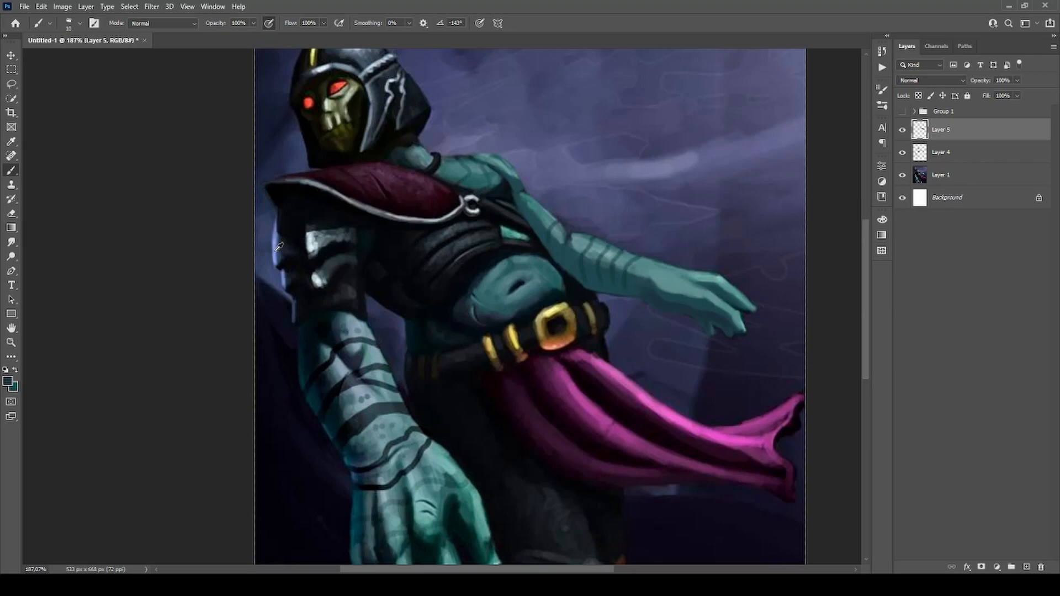
{"action": "left_click", "coordinate": [280, 247], "text": "alt"}
{"action": "scroll", "coordinate": [335, 241], "scroll_direction": "down", "scroll_amount": 2}
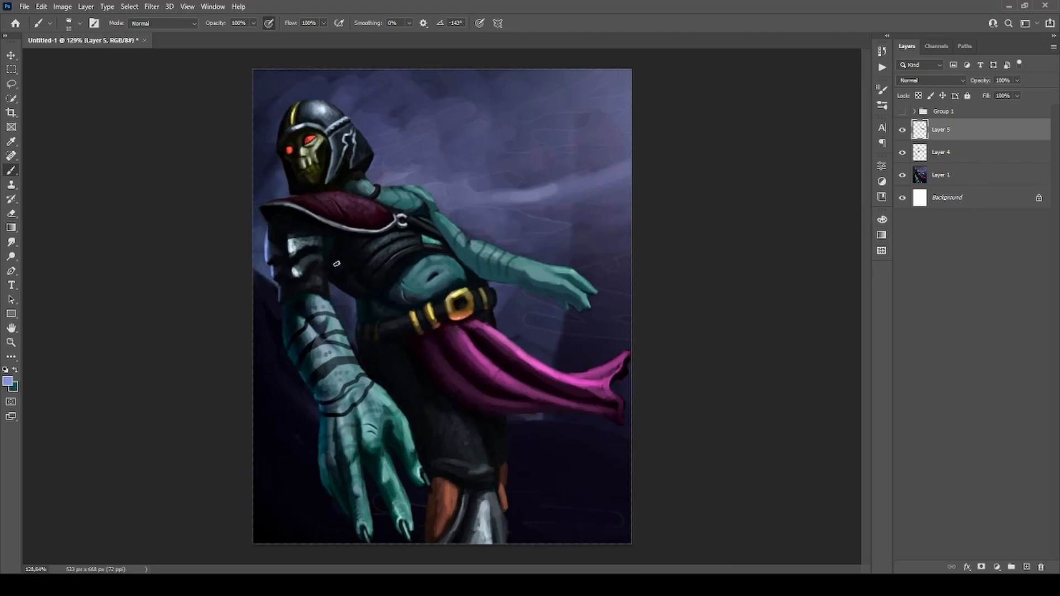
{"action": "scroll", "coordinate": [309, 175], "scroll_direction": "up", "scroll_amount": 2}
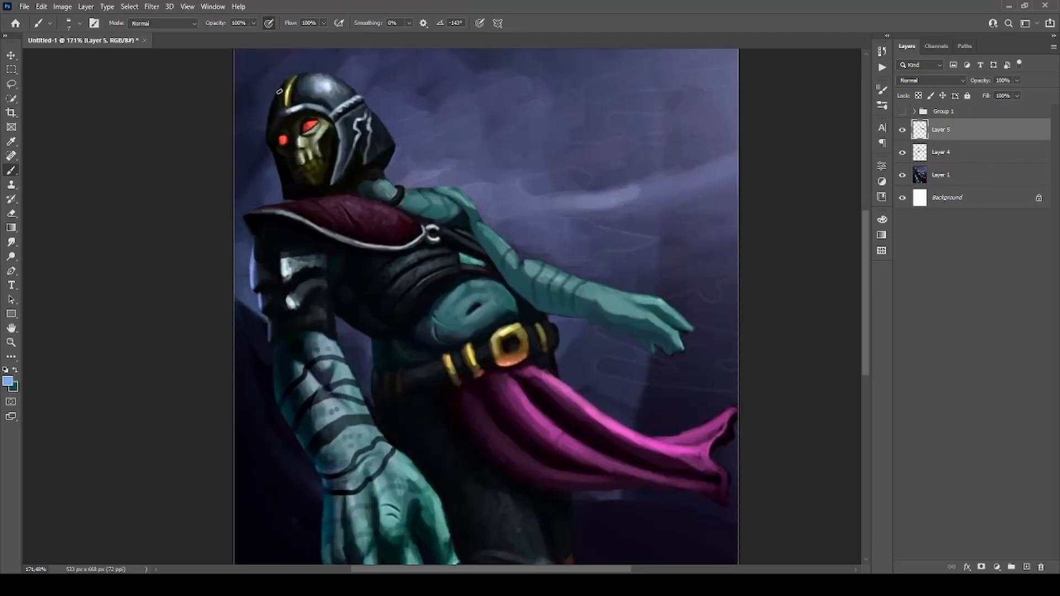
{"action": "mouse_move", "coordinate": [280, 91]}
{"action": "left_mouse_down"}
{"action": "mouse_move", "coordinate": [283, 83]}
{"action": "mouse_move", "coordinate": [270, 119]}
{"action": "mouse_move", "coordinate": [283, 86]}
{"action": "left_mouse_up"}
{"action": "mouse_move", "coordinate": [268, 128]}
{"action": "left_mouse_down"}
{"action": "mouse_move", "coordinate": [287, 79]}
{"action": "mouse_move", "coordinate": [269, 120]}
{"action": "left_mouse_up"}
{"action": "mouse_move", "coordinate": [268, 126]}
{"action": "left_mouse_down"}
{"action": "mouse_move", "coordinate": [283, 193]}
{"action": "mouse_move", "coordinate": [291, 81]}
{"action": "left_mouse_up"}
{"action": "mouse_move", "coordinate": [291, 138]}
{"action": "left_mouse_down"}
{"action": "mouse_move", "coordinate": [296, 171]}
{"action": "mouse_move", "coordinate": [291, 132]}
{"action": "mouse_move", "coordinate": [300, 167]}
{"action": "mouse_move", "coordinate": [289, 156]}
{"action": "mouse_move", "coordinate": [297, 147]}
{"action": "mouse_move", "coordinate": [311, 184]}
{"action": "left_mouse_up"}
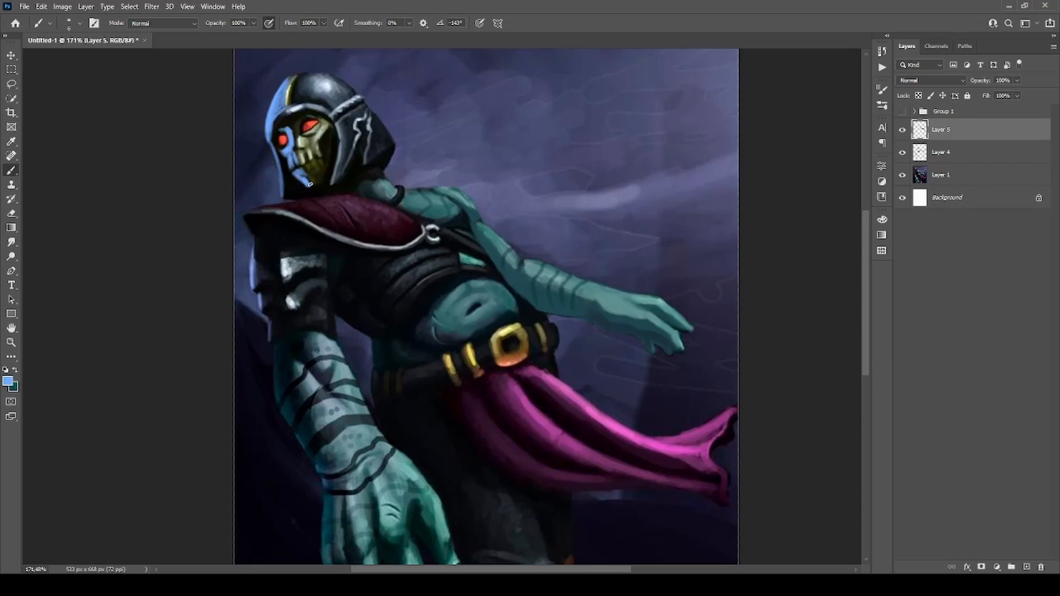
Paint the light blue rim light down the outer edge of the near shoulder armour, forearm, hand and fingers.
{"action": "scroll", "coordinate": [385, 154], "scroll_direction": "down", "scroll_amount": 2}
{"action": "mouse_move", "coordinate": [279, 227]}
{"action": "left_mouse_down"}
{"action": "mouse_move", "coordinate": [280, 258]}
{"action": "mouse_move", "coordinate": [294, 256]}
{"action": "mouse_move", "coordinate": [279, 245]}
{"action": "mouse_move", "coordinate": [301, 294]}
{"action": "left_mouse_up"}
{"action": "left_click", "coordinate": [310, 302], "text": "alt"}
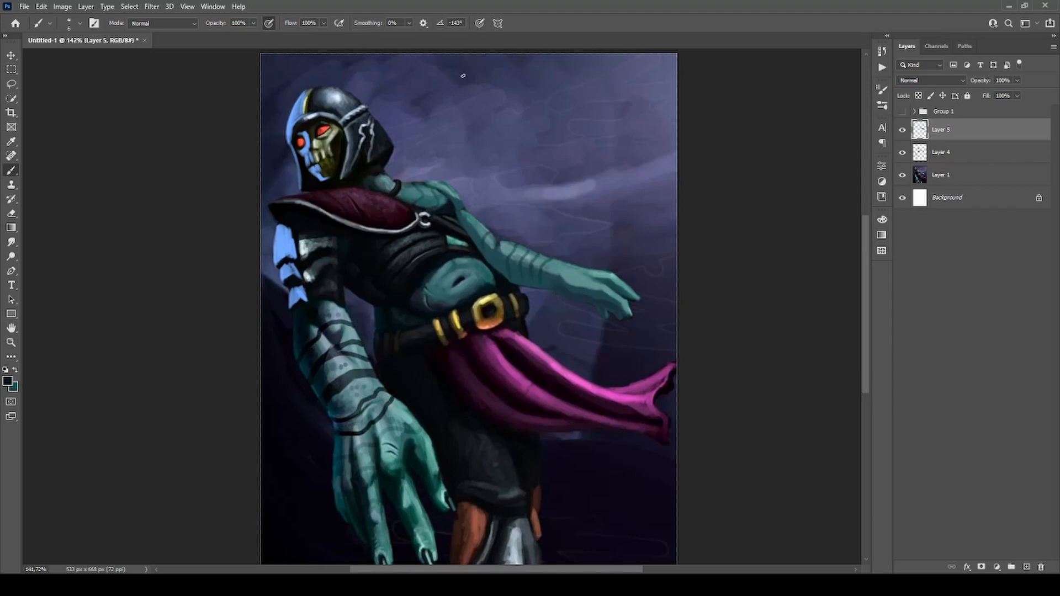
{"action": "mouse_move", "coordinate": [311, 313]}
{"action": "left_mouse_down"}
{"action": "mouse_move", "coordinate": [331, 340]}
{"action": "mouse_move", "coordinate": [299, 360]}
{"action": "mouse_move", "coordinate": [297, 342]}
{"action": "mouse_move", "coordinate": [347, 518]}
{"action": "left_mouse_up"}
{"action": "mouse_move", "coordinate": [311, 311]}
{"action": "left_mouse_down"}
{"action": "mouse_move", "coordinate": [366, 544]}
{"action": "mouse_move", "coordinate": [344, 486]}
{"action": "left_mouse_up"}
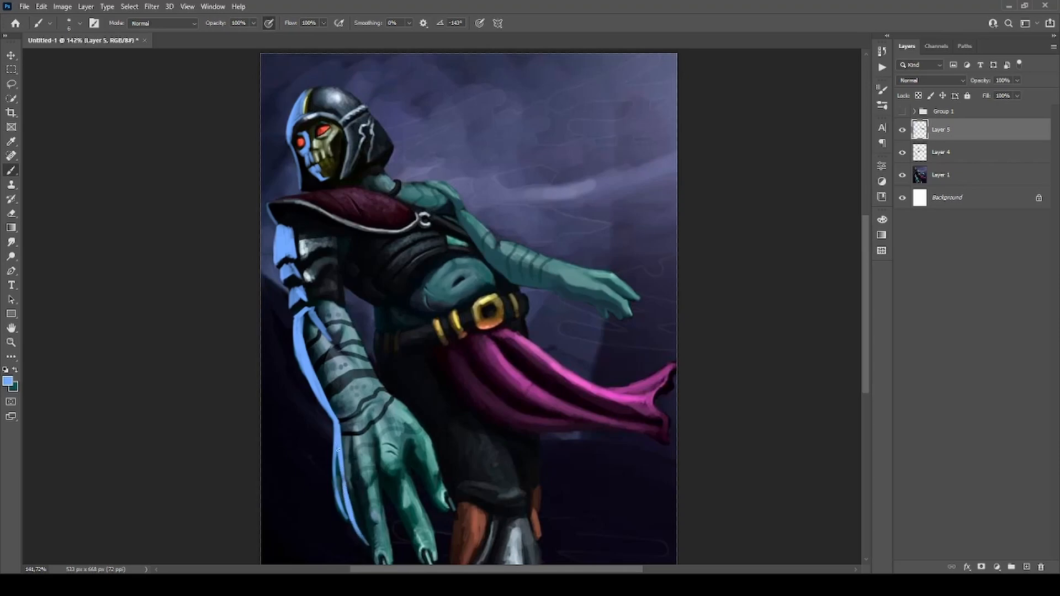
{"action": "mouse_move", "coordinate": [338, 449]}
{"action": "left_mouse_down"}
{"action": "mouse_move", "coordinate": [345, 491]}
{"action": "mouse_move", "coordinate": [335, 488]}
{"action": "mouse_move", "coordinate": [362, 495]}
{"action": "mouse_move", "coordinate": [376, 560]}
{"action": "left_mouse_up"}
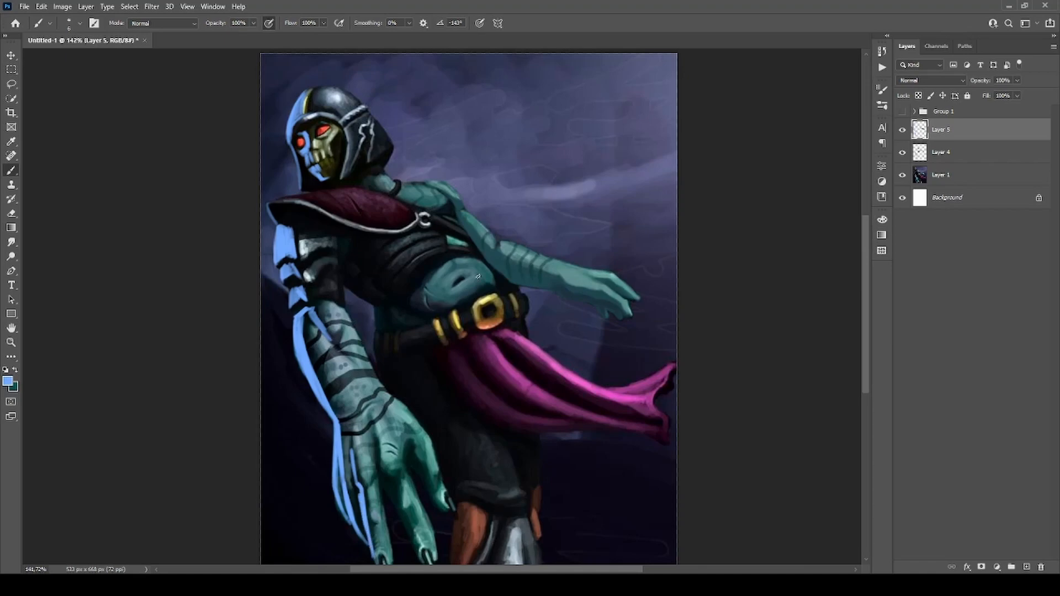
{"action": "left_click_drag", "start_coordinate": [355, 345], "coordinate": [345, 315]}
{"action": "key", "text": "ctrl+z"}
{"action": "mouse_move", "coordinate": [282, 114]}
{"action": "left_mouse_down"}
{"action": "mouse_move", "coordinate": [307, 197]}
{"action": "mouse_move", "coordinate": [269, 130]}
{"action": "left_mouse_up"}
{"action": "mouse_move", "coordinate": [271, 199]}
{"action": "left_mouse_down"}
{"action": "mouse_move", "coordinate": [286, 418]}
{"action": "mouse_move", "coordinate": [348, 362]}
{"action": "left_mouse_up"}
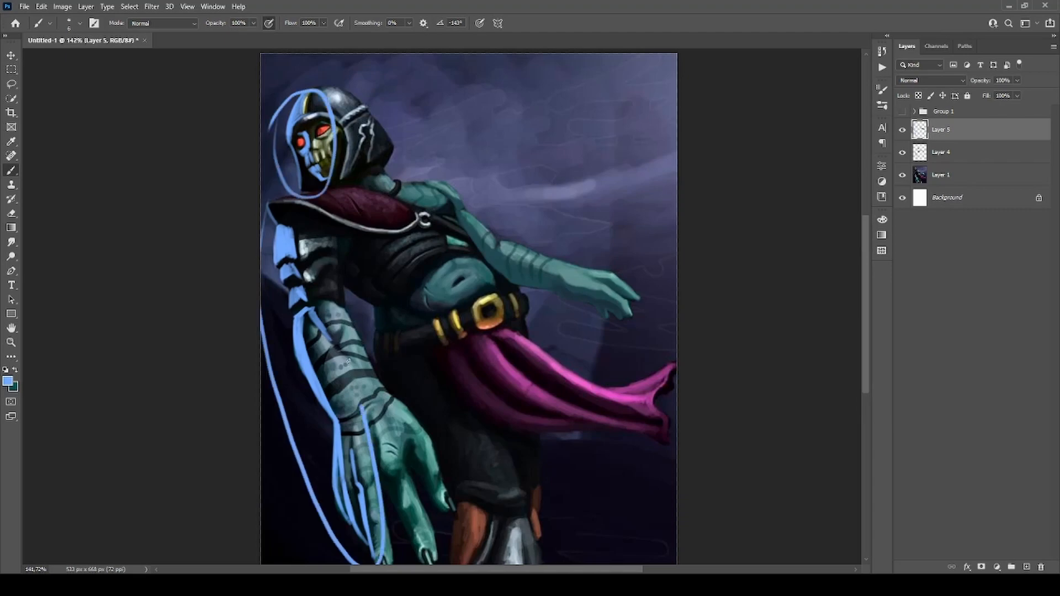
{"action": "key", "text": "ctrl+z"}
{"action": "key", "text": "ctrl+z"}
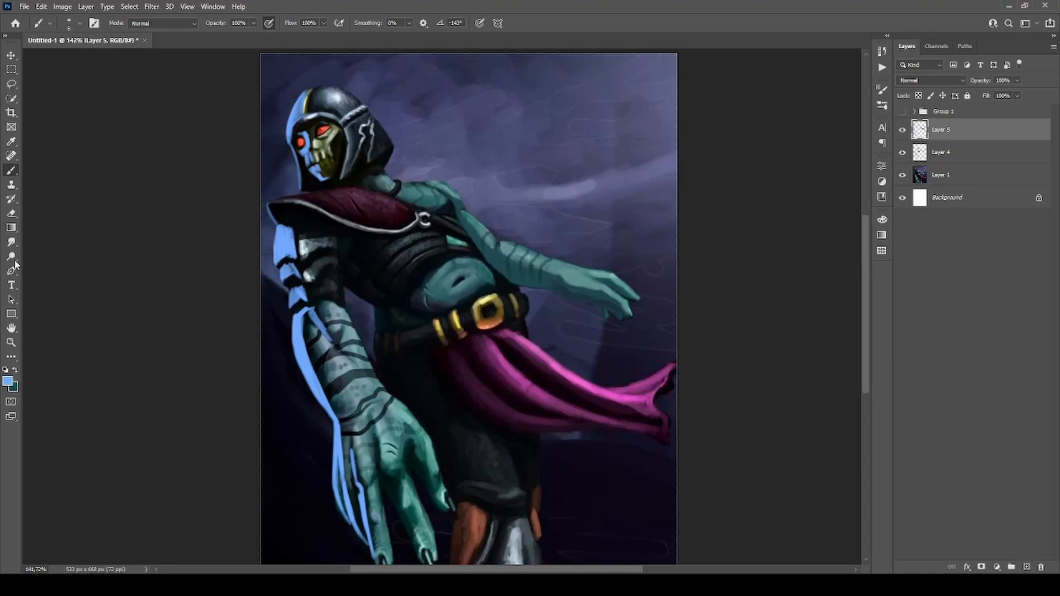
Toggle Layer 5's visibility at a reduced view to compare the figure with and without the blue rim light.
{"action": "scroll", "coordinate": [444, 235], "scroll_direction": "down", "scroll_amount": 5}
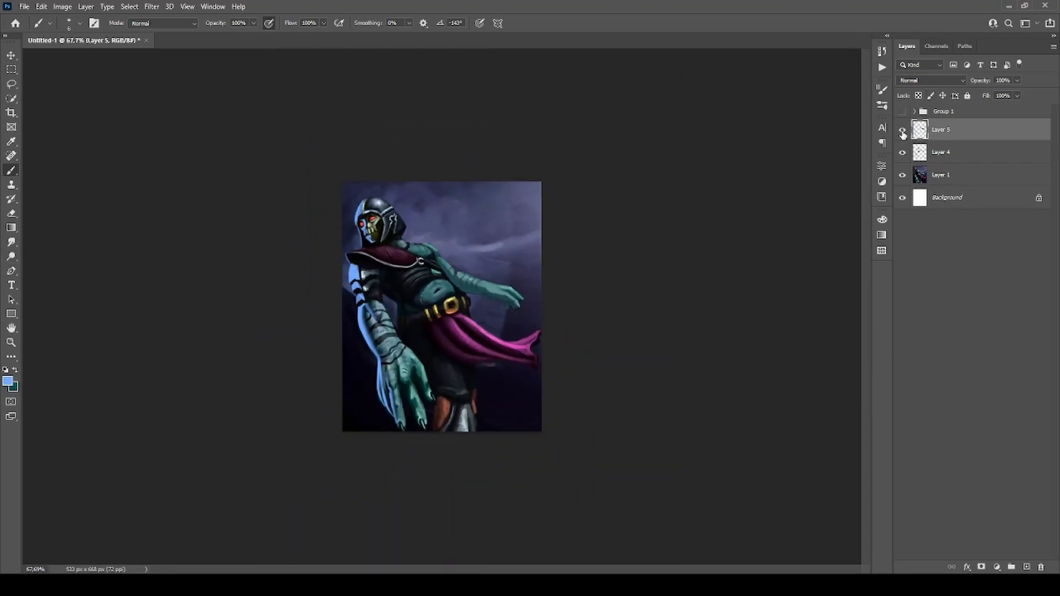
{"action": "left_click", "coordinate": [903, 132]}
{"action": "left_click", "coordinate": [903, 131]}
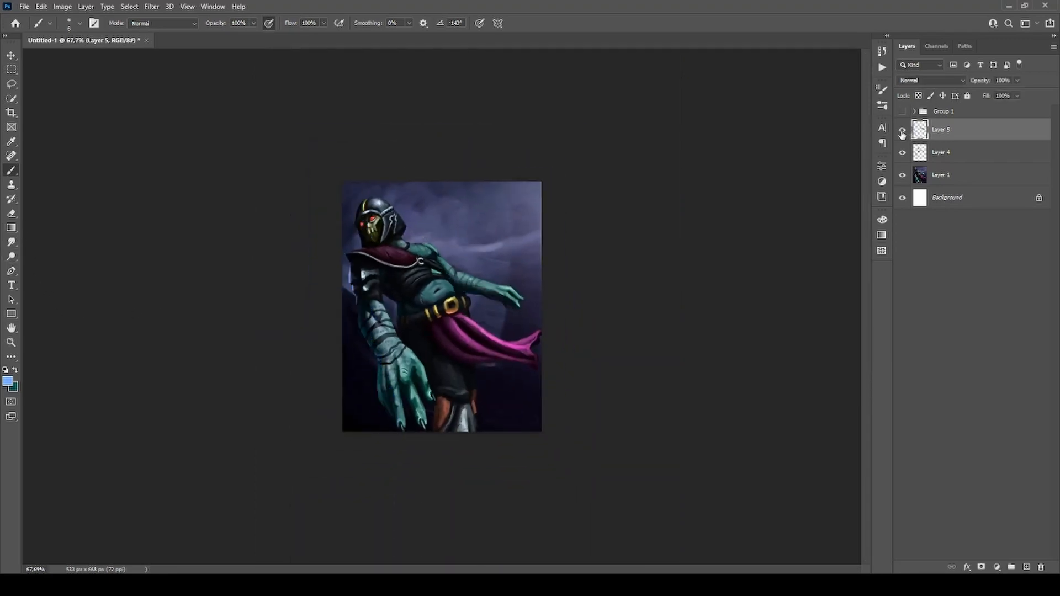
{"action": "left_click", "coordinate": [902, 132]}
{"action": "left_click", "coordinate": [903, 132]}
{"action": "left_click", "coordinate": [902, 132]}
{"action": "left_click", "coordinate": [903, 131]}
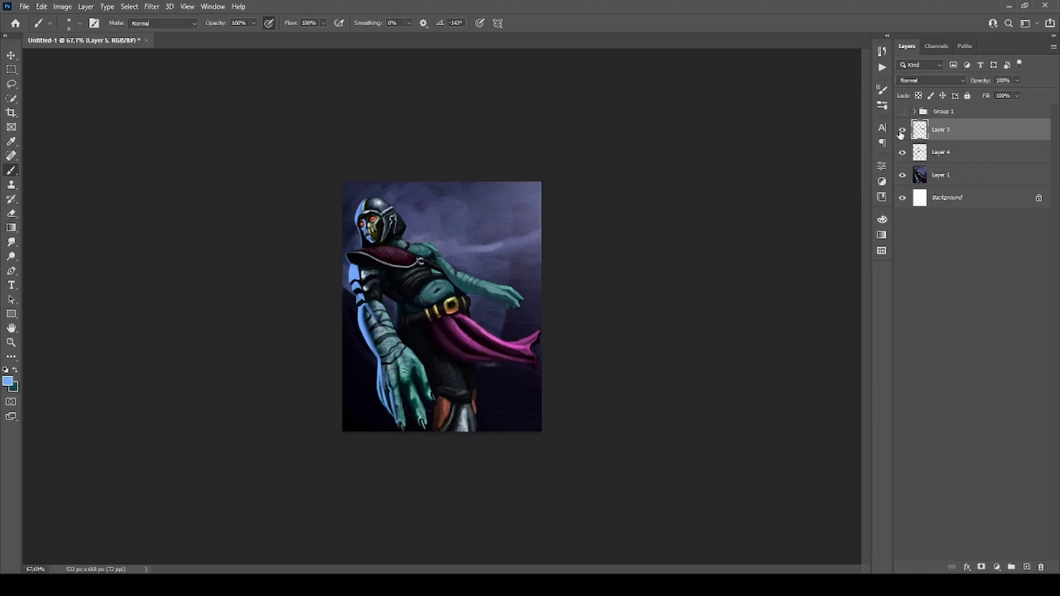
{"action": "left_click", "coordinate": [902, 132]}
{"action": "left_click", "coordinate": [903, 131]}
{"action": "left_click", "coordinate": [903, 132]}
{"action": "left_click", "coordinate": [903, 132]}
{"action": "left_click", "coordinate": [903, 132]}
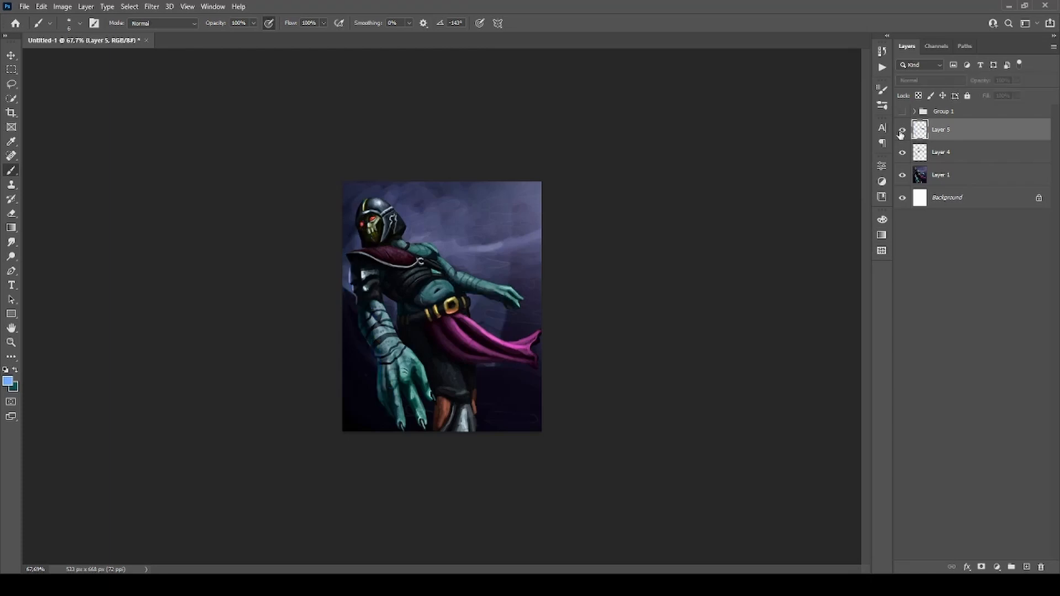
{"action": "left_click", "coordinate": [903, 132]}
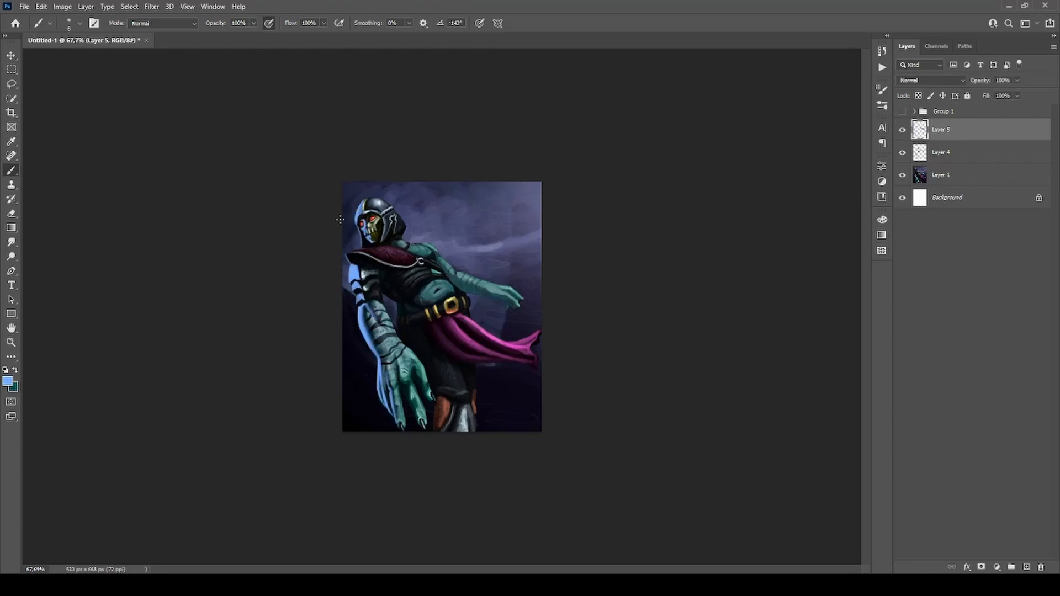
{"action": "scroll", "coordinate": [381, 222], "scroll_direction": "up", "scroll_amount": 2}
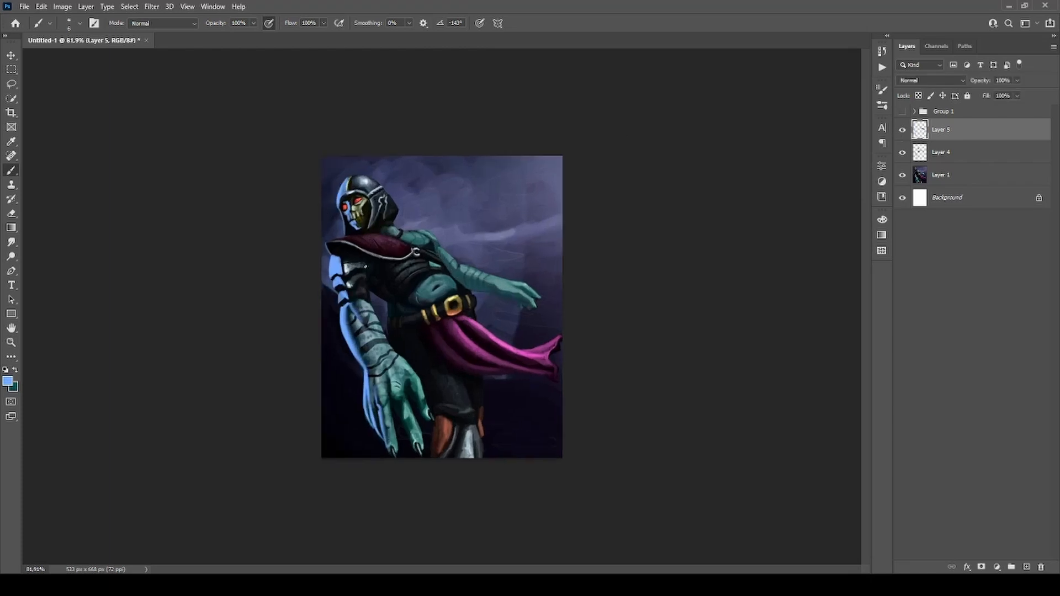
{"action": "scroll", "coordinate": [374, 277], "scroll_direction": "up", "scroll_amount": 1}
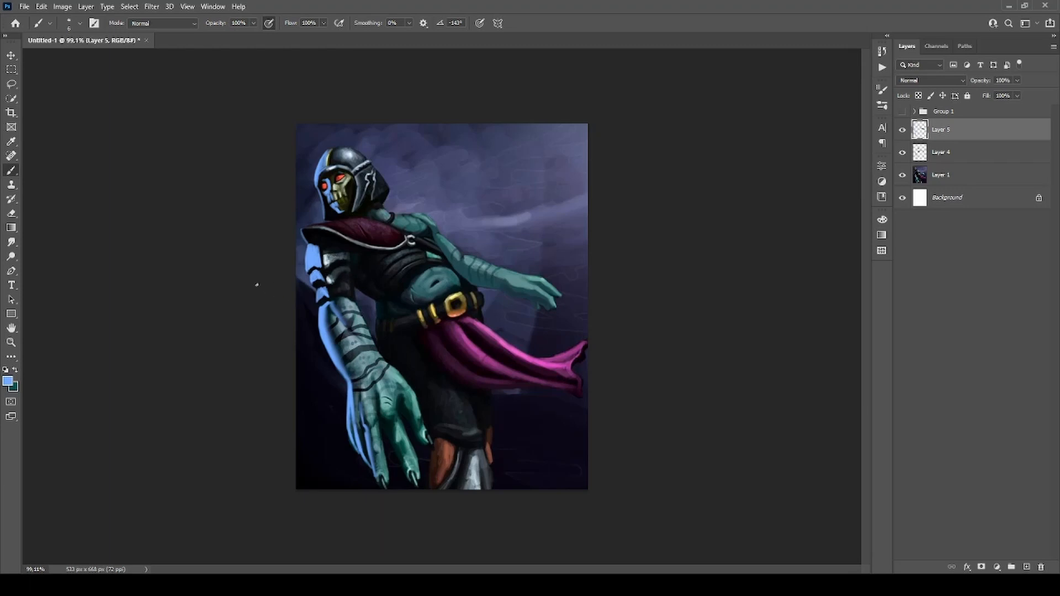
{"action": "left_click_drag", "start_coordinate": [311, 344], "coordinate": [317, 354]}
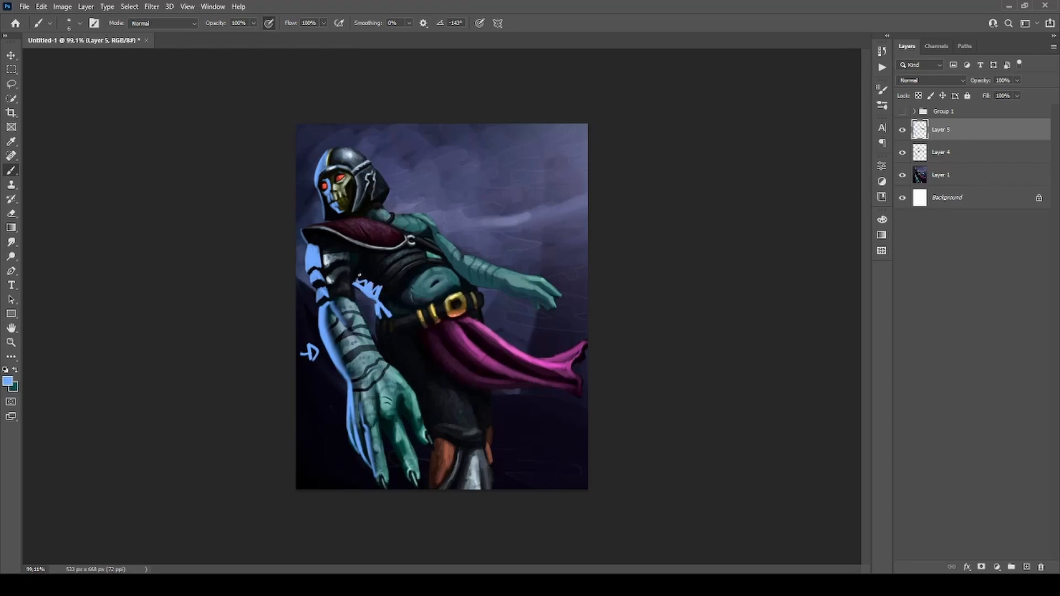
{"action": "left_click_drag", "start_coordinate": [381, 338], "coordinate": [383, 332]}
{"action": "left_click_drag", "start_coordinate": [438, 445], "coordinate": [435, 478]}
{"action": "key", "text": "e"}
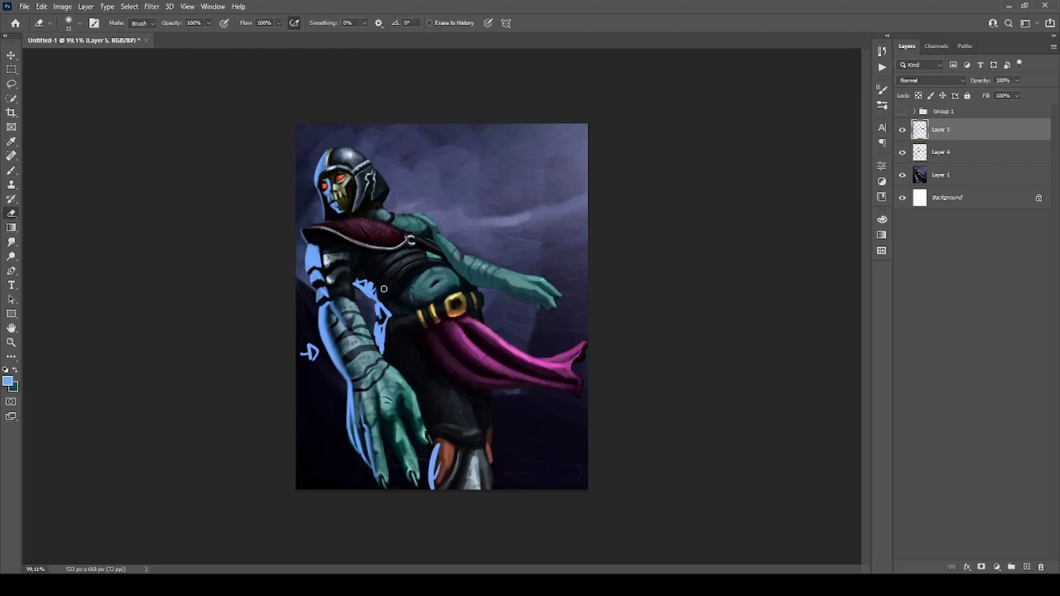
{"action": "mouse_move", "coordinate": [381, 282]}
{"action": "left_mouse_down"}
{"action": "mouse_move", "coordinate": [357, 284]}
{"action": "mouse_move", "coordinate": [377, 293]}
{"action": "mouse_move", "coordinate": [388, 338]}
{"action": "mouse_move", "coordinate": [389, 297]}
{"action": "left_mouse_up"}
{"action": "mouse_move", "coordinate": [389, 297]}
{"action": "left_mouse_down"}
{"action": "mouse_move", "coordinate": [390, 341]}
{"action": "mouse_move", "coordinate": [380, 350]}
{"action": "left_mouse_up"}
{"action": "left_click_drag", "start_coordinate": [438, 446], "coordinate": [433, 486]}
{"action": "left_click_drag", "start_coordinate": [316, 348], "coordinate": [299, 358]}
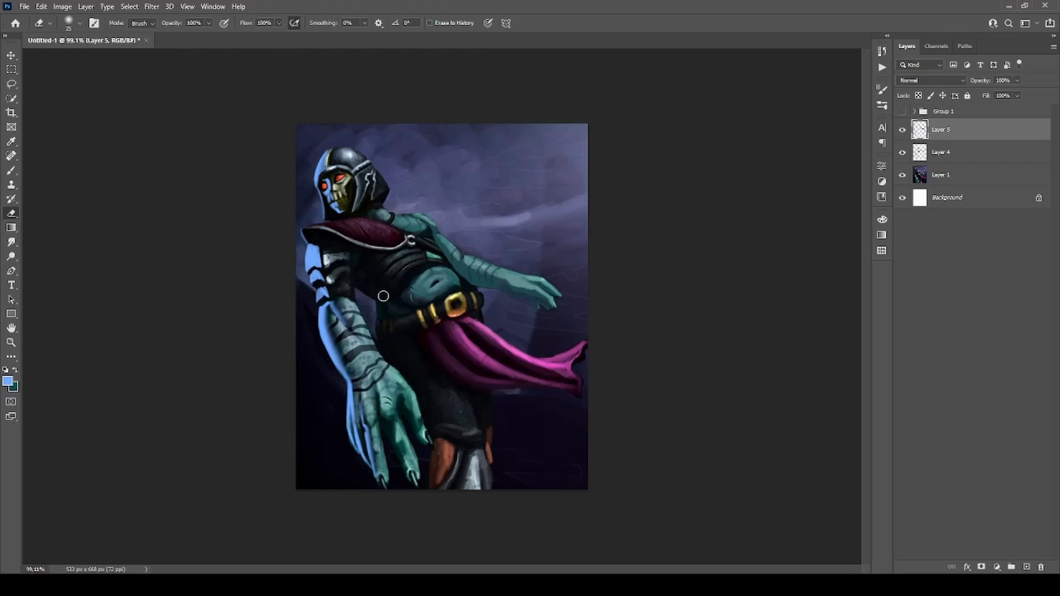
{"action": "key", "text": "b"}
{"action": "left_click_drag", "start_coordinate": [355, 281], "coordinate": [380, 301]}
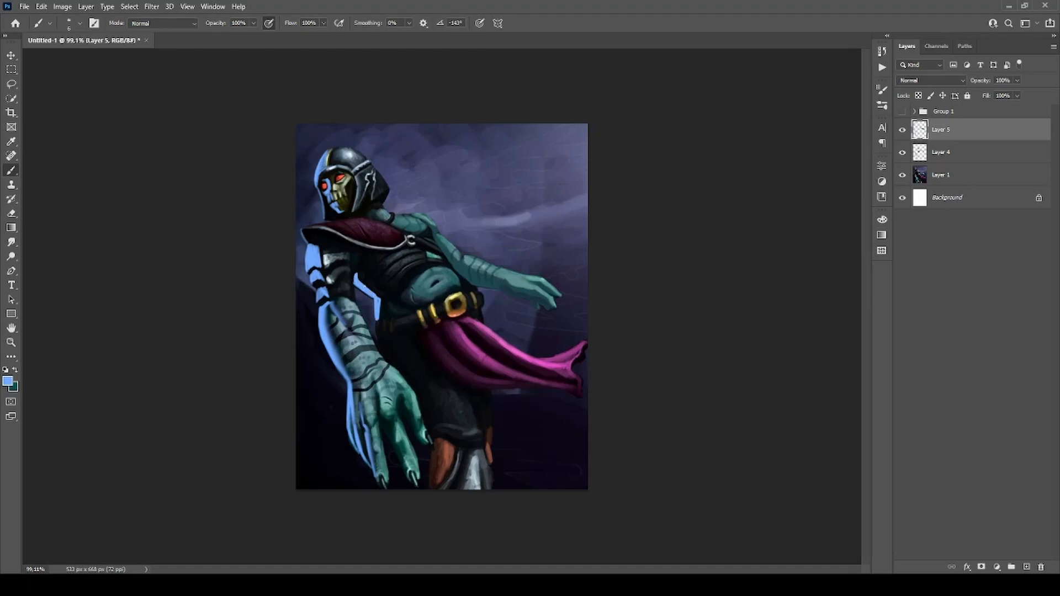
{"action": "left_click_drag", "start_coordinate": [379, 299], "coordinate": [381, 313]}
{"action": "key", "text": "ctrl+z"}
Switch to a soft round brush at size 40 and paint a faint blue glow along the near forearm's outer edge.
{"action": "left_click", "coordinate": [479, 440]}
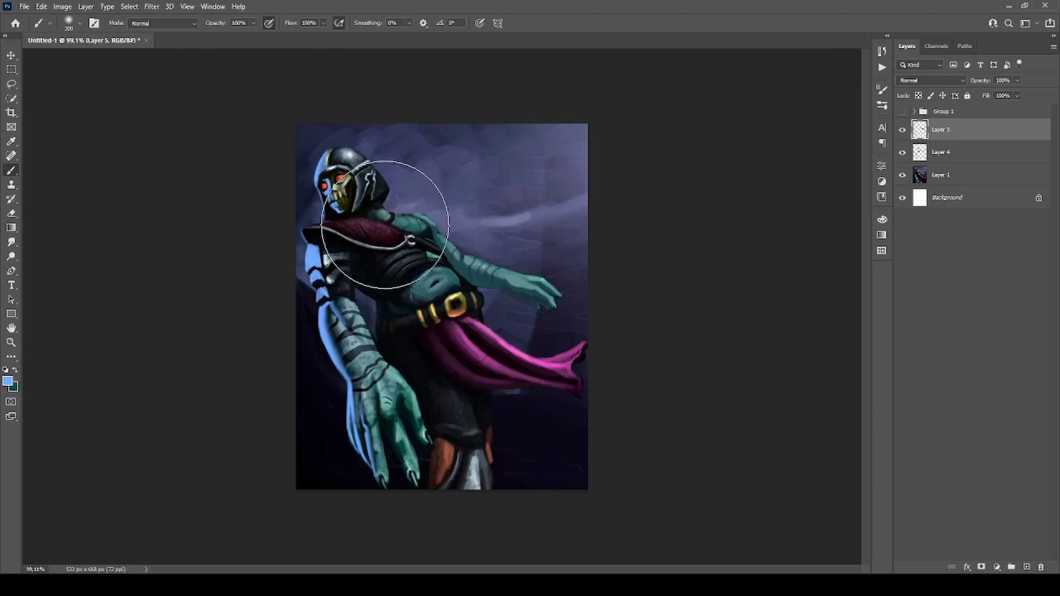
{"action": "key", "text": "bracketleft"}
{"action": "key", "text": "bracketleft"}
{"action": "key", "text": "bracketleft"}
{"action": "key", "text": "bracketleft"}
{"action": "key", "text": "bracketleft"}
{"action": "key", "text": "bracketleft"}
{"action": "key", "text": "bracketleft"}
{"action": "key", "text": "bracketleft"}
{"action": "key", "text": "bracketleft"}
{"action": "key", "text": "bracketleft"}
{"action": "key", "text": "bracketleft"}
{"action": "key", "text": "bracketleft"}
{"action": "key", "text": "bracketleft"}
{"action": "key", "text": "bracketleft"}
{"action": "key", "text": "bracketleft"}
{"action": "key", "text": "bracketleft"}
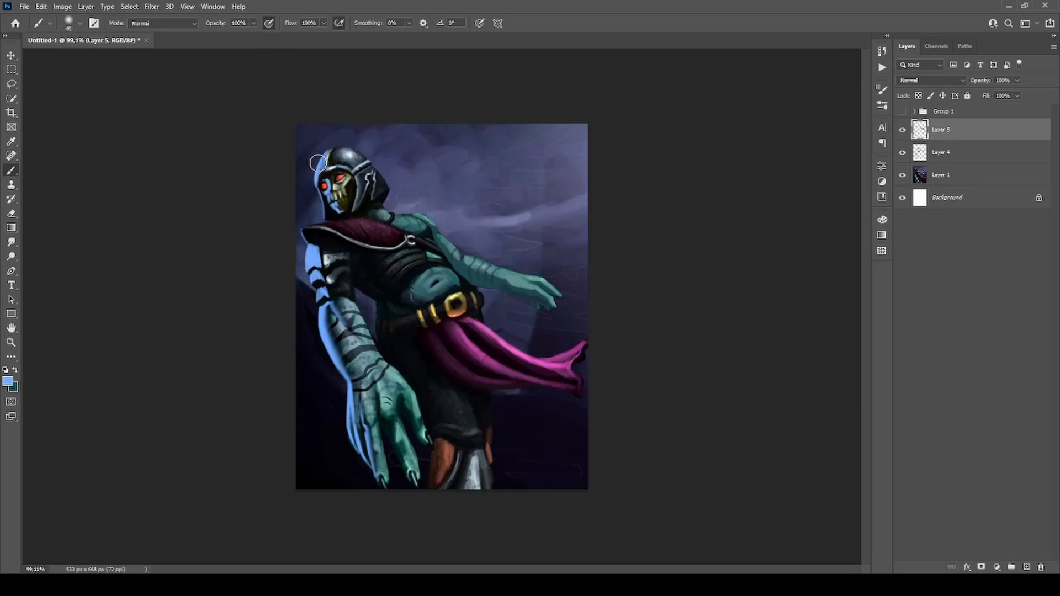
{"action": "key", "text": "bracketright"}
{"action": "key", "text": "bracketright"}
{"action": "left_click_drag", "start_coordinate": [322, 309], "coordinate": [338, 369]}
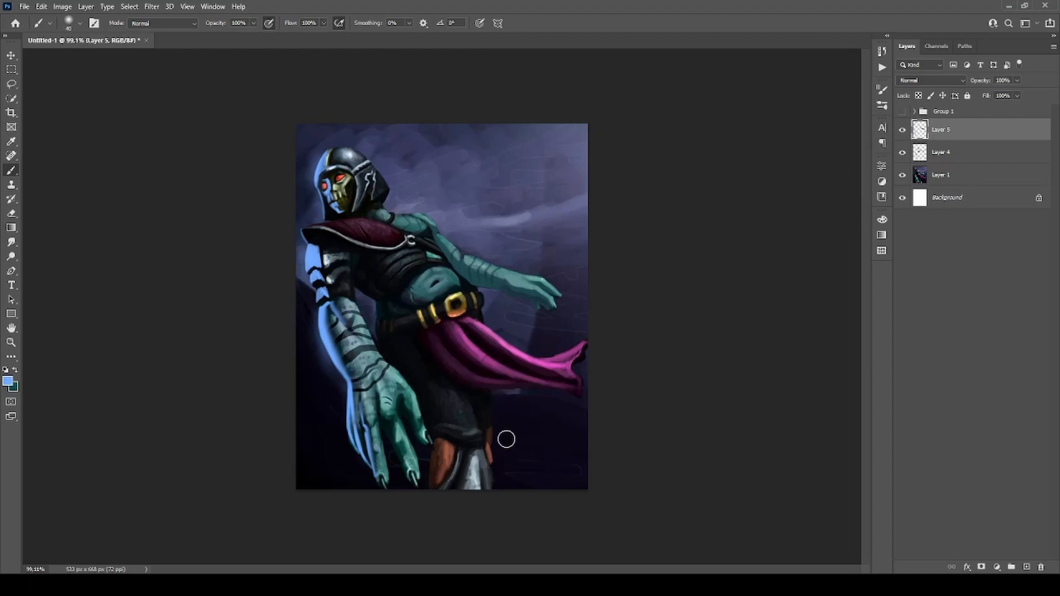
{"action": "scroll", "coordinate": [497, 389], "scroll_direction": "up", "scroll_amount": 2}
{"action": "left_click", "coordinate": [918, 173]}
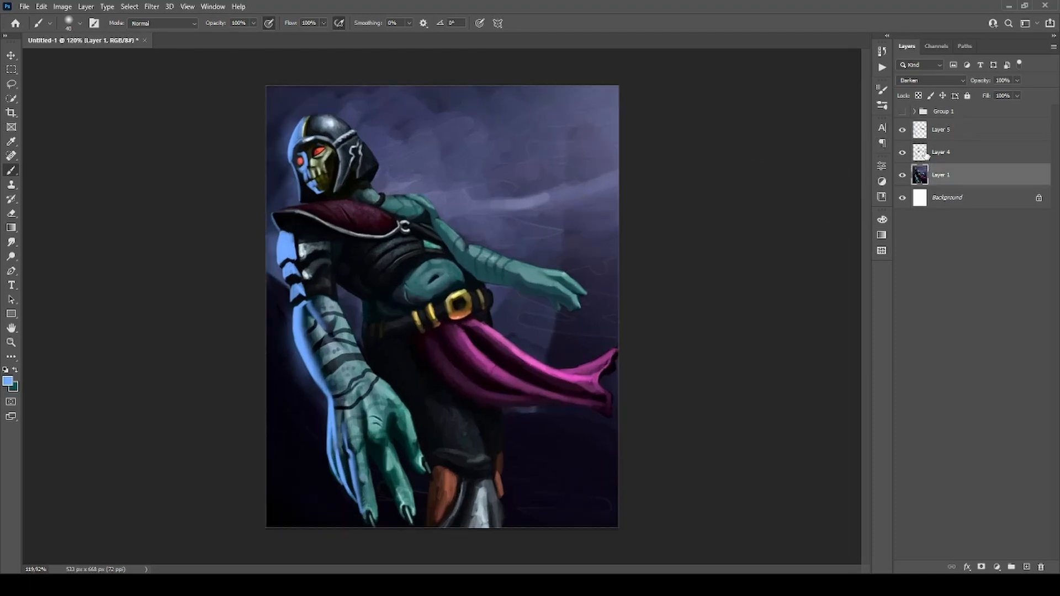
{"action": "left_click", "coordinate": [926, 151]}
{"action": "left_click", "coordinate": [929, 135]}
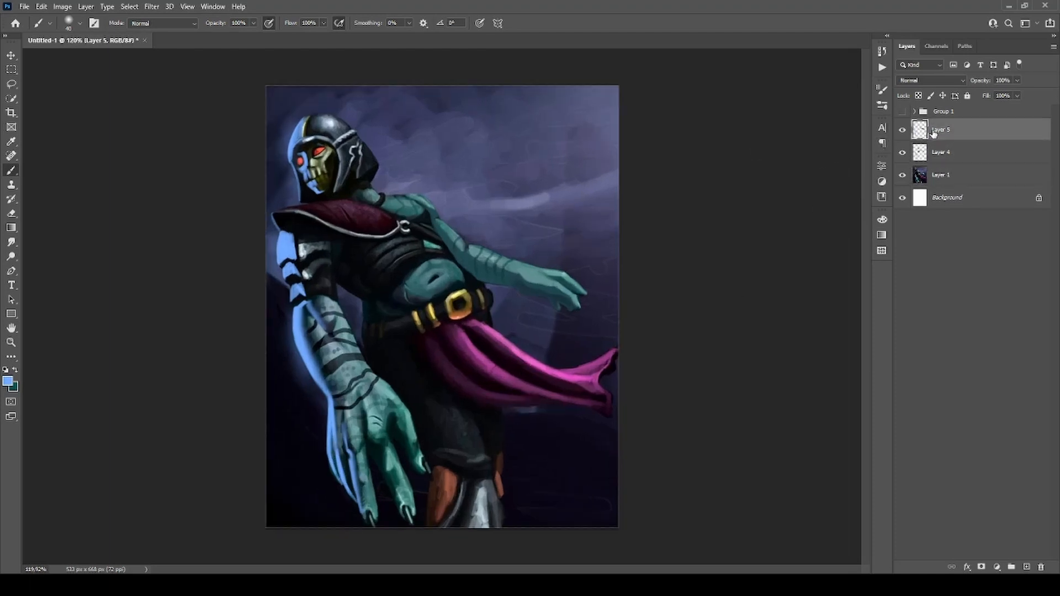
{"action": "left_click", "coordinate": [507, 348], "text": "alt"}
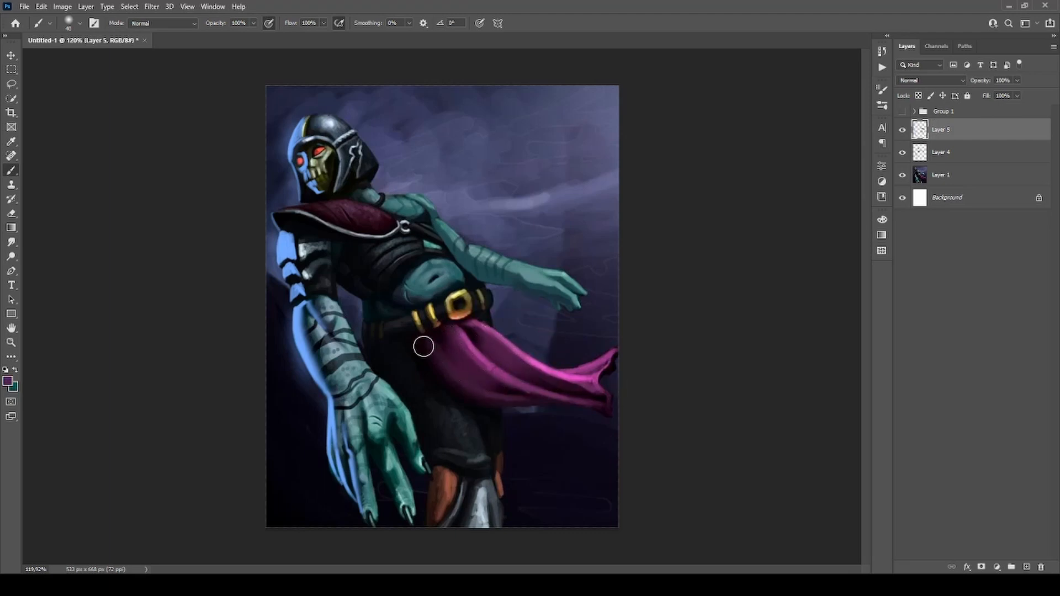
{"action": "mouse_move", "coordinate": [448, 344]}
{"action": "left_mouse_down"}
{"action": "mouse_move", "coordinate": [493, 386]}
{"action": "mouse_move", "coordinate": [537, 377]}
{"action": "left_mouse_up"}
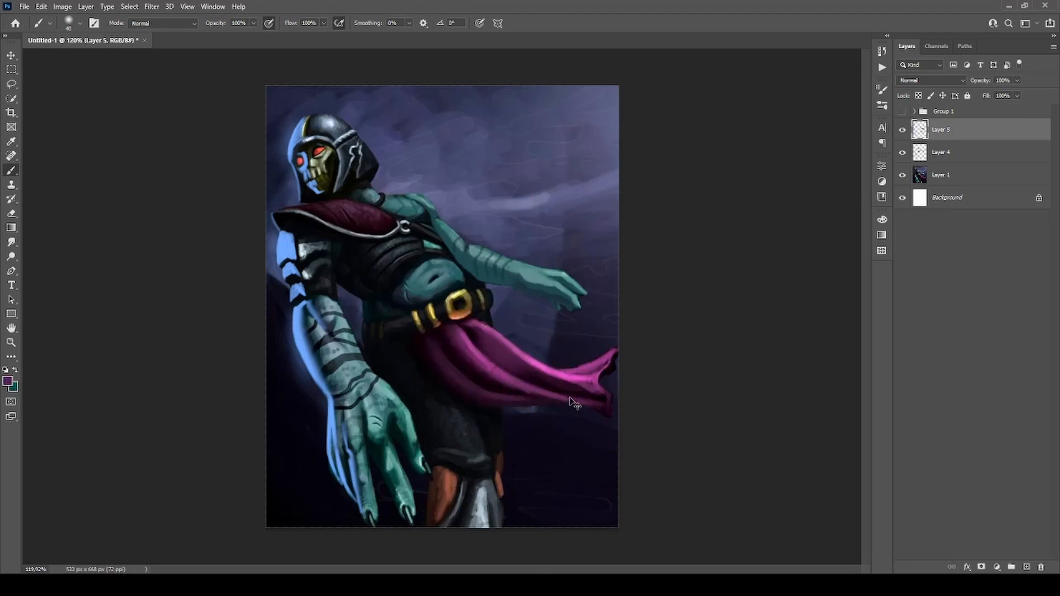
{"action": "mouse_move", "coordinate": [480, 339]}
{"action": "left_mouse_down"}
{"action": "mouse_move", "coordinate": [533, 372]}
{"action": "mouse_move", "coordinate": [514, 362]}
{"action": "left_mouse_up"}
{"action": "left_click", "coordinate": [560, 383], "text": "alt"}
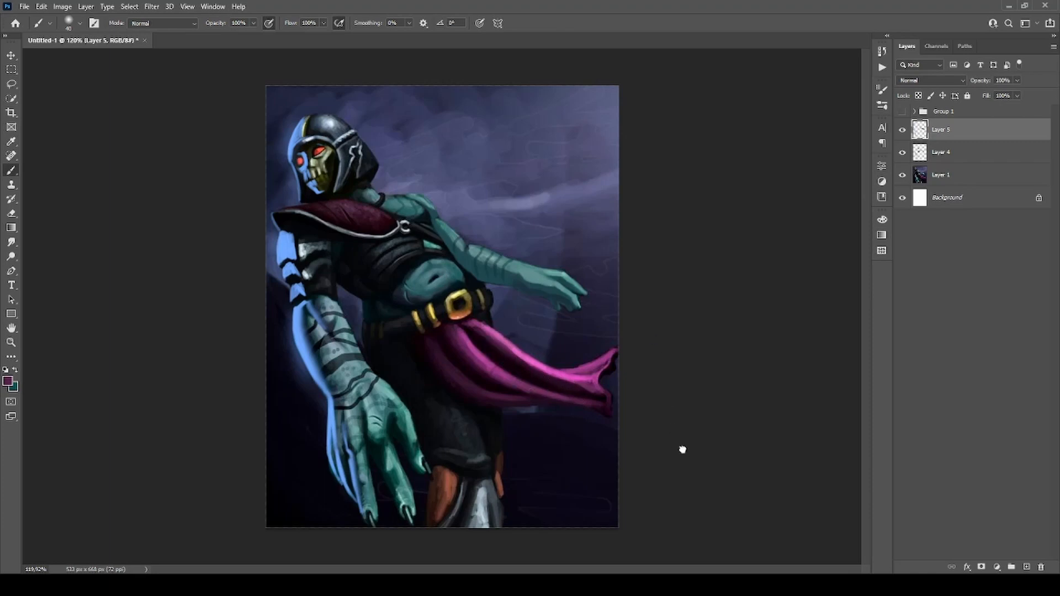
Switch back to the size 15 textured brush and add a new layer above Layer 5 with the Lighten blending mode.
{"action": "left_click", "coordinate": [683, 450]}
{"action": "left_click", "coordinate": [1027, 567]}
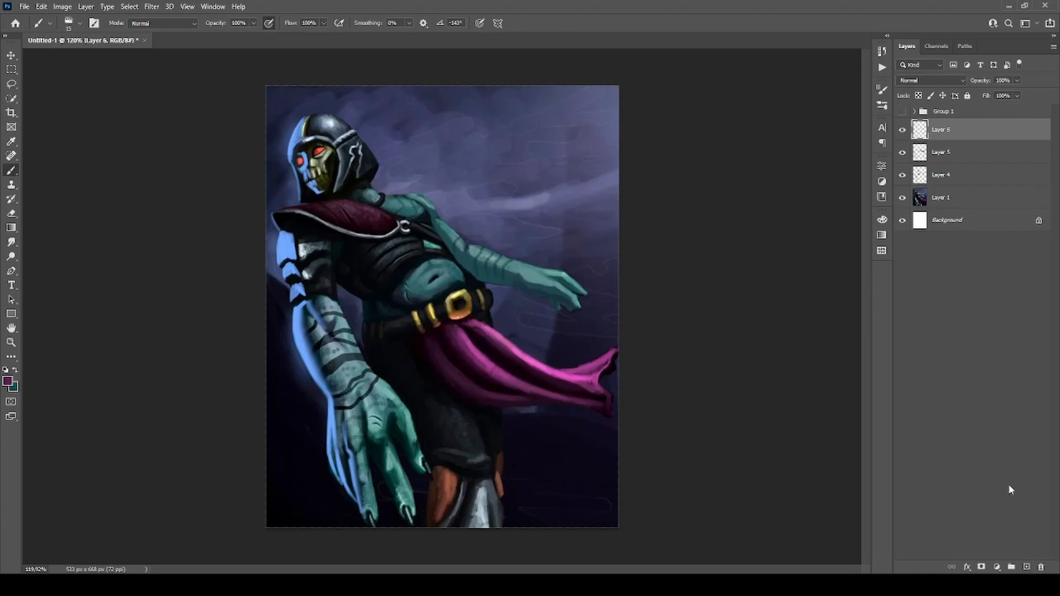
{"action": "left_click", "coordinate": [915, 168]}
Sample purple from the waist cloth and paint over its dark folds on the Lighten layer to reduce their contrast.
{"action": "left_click", "coordinate": [480, 356], "text": "alt"}
{"action": "mouse_move", "coordinate": [483, 360]}
{"action": "left_mouse_down"}
{"action": "mouse_move", "coordinate": [487, 341]}
{"action": "mouse_move", "coordinate": [496, 359]}
{"action": "left_mouse_up"}
{"action": "key", "text": "ctrl+z"}
{"action": "left_click", "coordinate": [473, 349], "text": "alt"}
{"action": "mouse_move", "coordinate": [479, 347]}
{"action": "left_mouse_down"}
{"action": "mouse_move", "coordinate": [525, 370]}
{"action": "mouse_move", "coordinate": [504, 370]}
{"action": "mouse_move", "coordinate": [469, 332]}
{"action": "mouse_move", "coordinate": [580, 396]}
{"action": "mouse_move", "coordinate": [519, 375]}
{"action": "mouse_move", "coordinate": [597, 402]}
{"action": "mouse_move", "coordinate": [611, 366]}
{"action": "mouse_move", "coordinate": [601, 394]}
{"action": "left_mouse_up"}
{"action": "left_click_drag", "start_coordinate": [444, 330], "coordinate": [529, 394]}
{"action": "mouse_move", "coordinate": [529, 394]}
{"action": "left_mouse_down"}
{"action": "mouse_move", "coordinate": [441, 338]}
{"action": "mouse_move", "coordinate": [475, 381]}
{"action": "mouse_move", "coordinate": [416, 343]}
{"action": "mouse_move", "coordinate": [486, 398]}
{"action": "mouse_move", "coordinate": [579, 403]}
{"action": "left_mouse_up"}
{"action": "left_click_drag", "start_coordinate": [456, 372], "coordinate": [501, 390]}
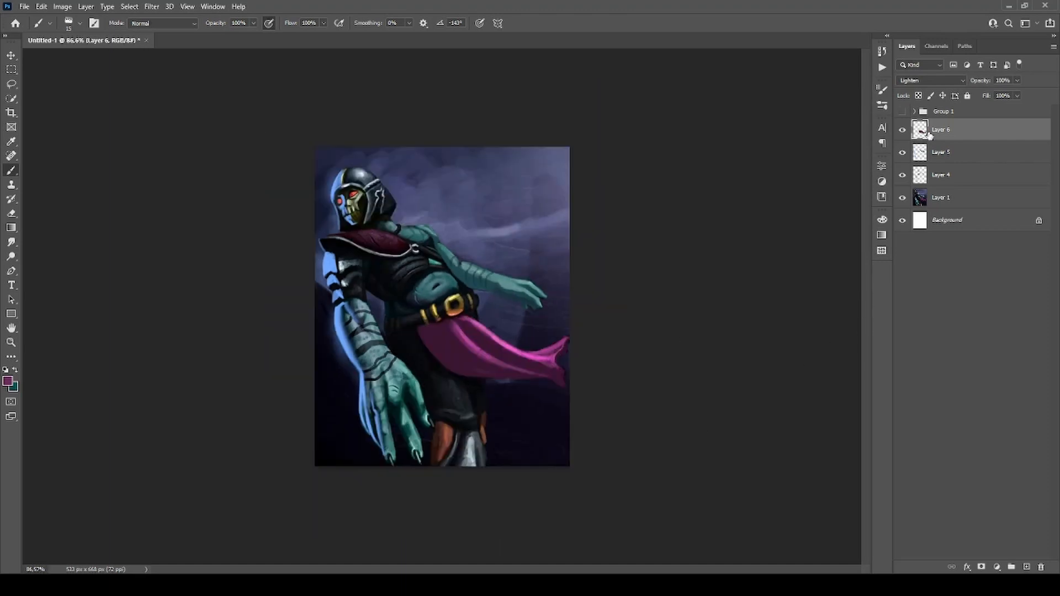
Place Layer 5 above Layer 6 and repaint the waist cloth's bright folds on it with flatter pink tones sampled from the cloth.
{"action": "left_click_drag", "start_coordinate": [939, 155], "coordinate": [930, 131]}
{"action": "scroll", "coordinate": [450, 391], "scroll_direction": "up", "scroll_amount": 3}
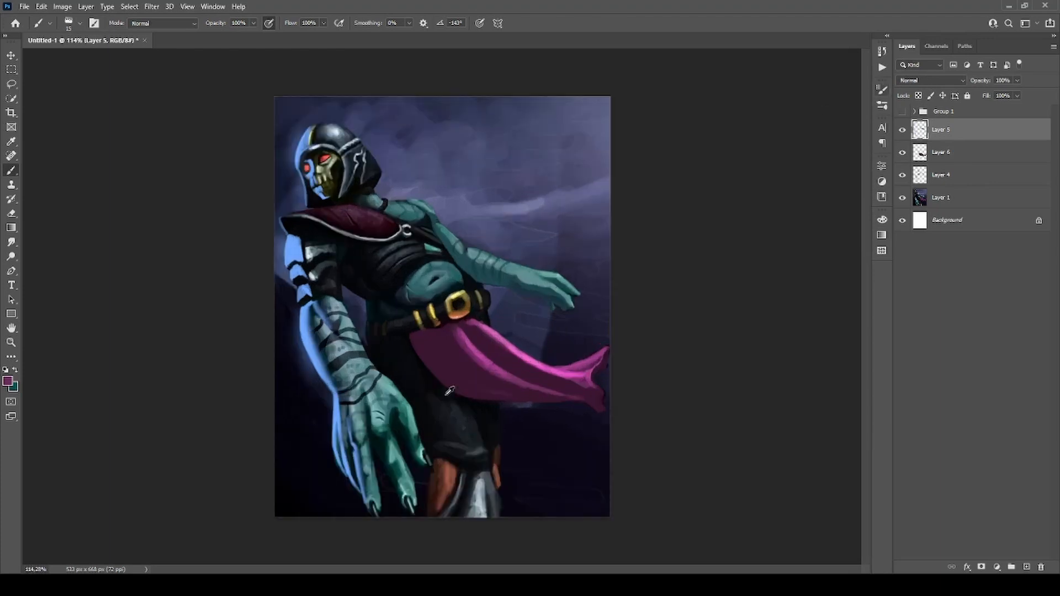
{"action": "left_click", "coordinate": [480, 352], "text": "alt"}
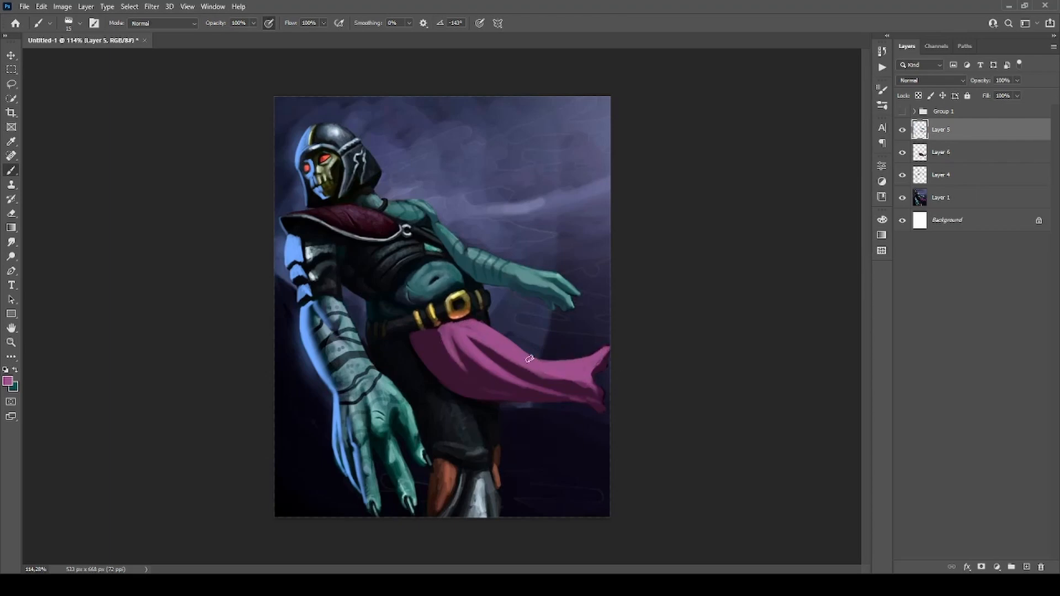
{"action": "left_click", "coordinate": [511, 360], "text": "alt"}
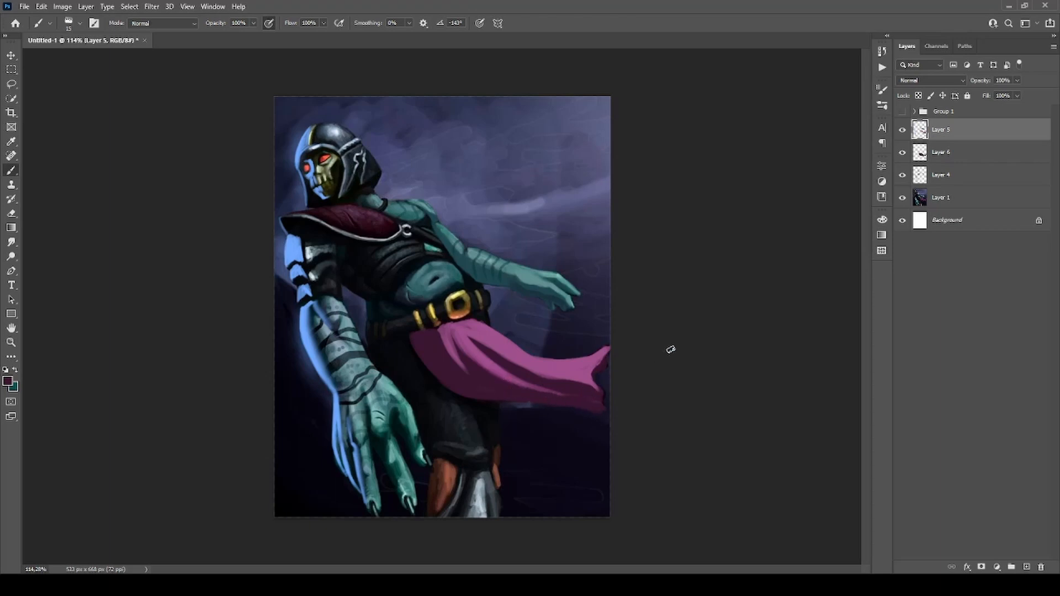
{"action": "left_click", "coordinate": [473, 326], "text": "alt"}
{"action": "scroll", "coordinate": [479, 315], "scroll_direction": "down", "scroll_amount": 5}
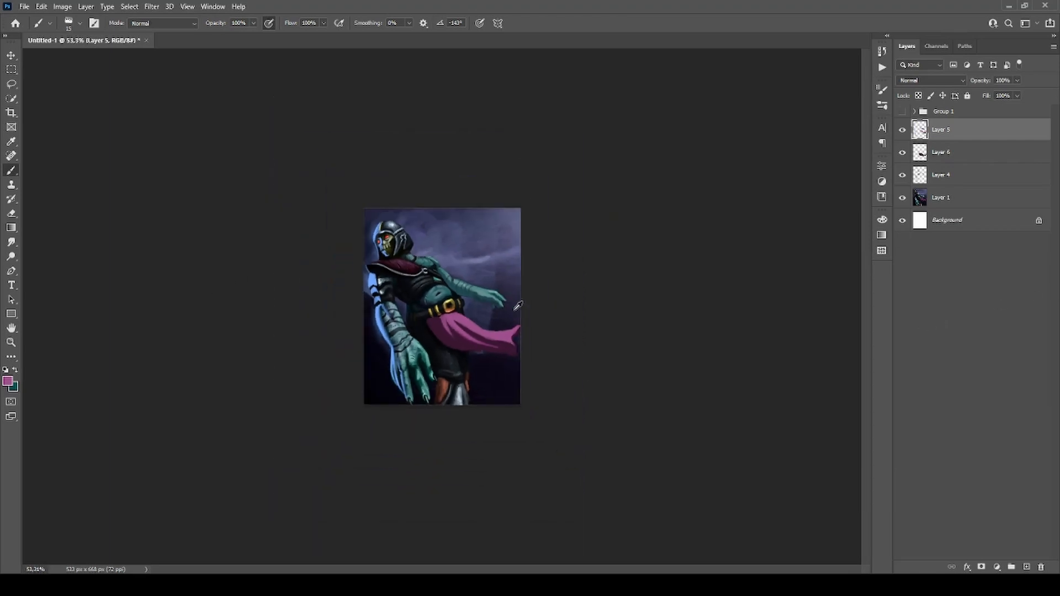
Hide Layer 5 and Layer 6 to examine the waist cloth's original shading.
{"action": "scroll", "coordinate": [480, 315], "scroll_direction": "up", "scroll_amount": 2}
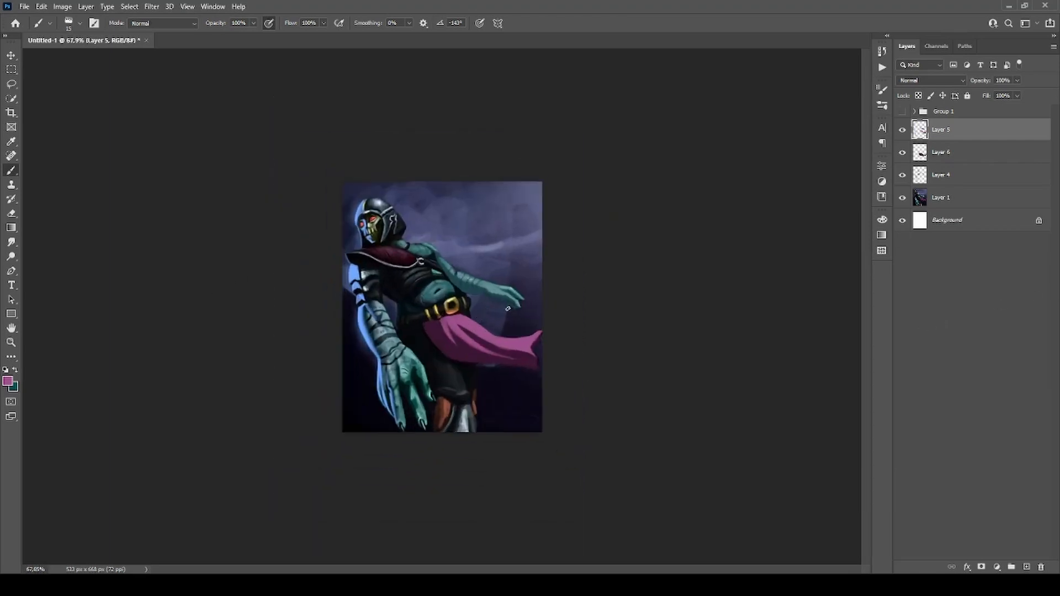
{"action": "left_click", "coordinate": [904, 135]}
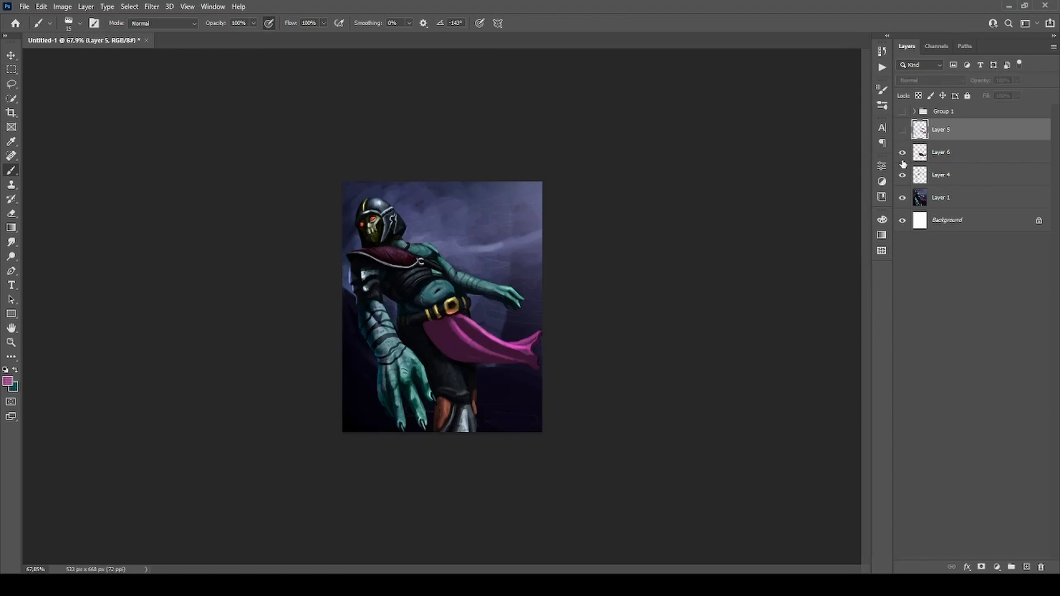
{"action": "left_click", "coordinate": [902, 154]}
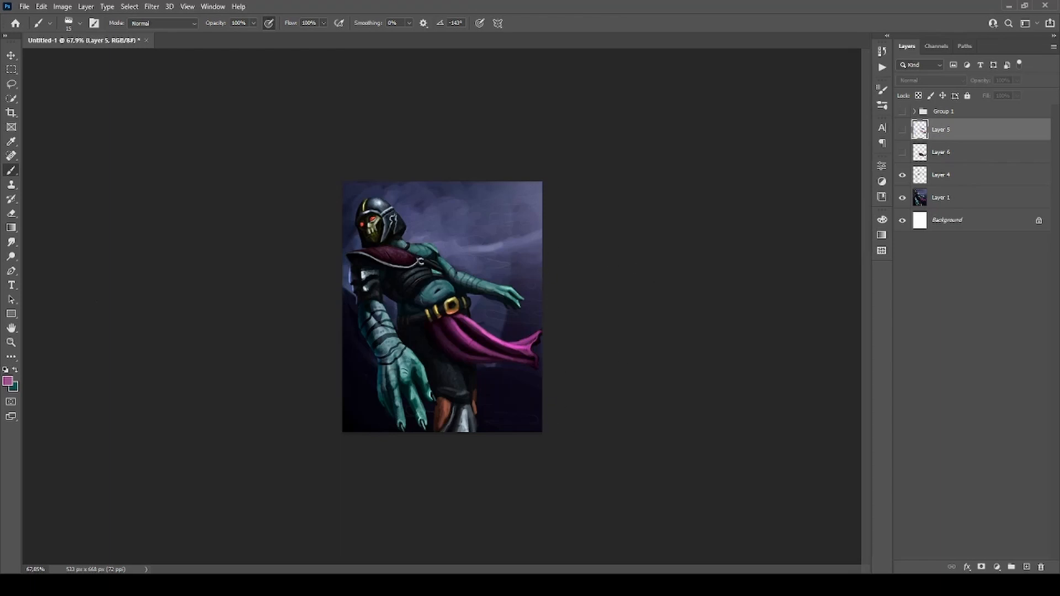
Set the brush colour to red, add a new layer above Layer 5, and outline the waist cloth's bright folds with a smaller brush.
{"action": "key", "text": "i"}
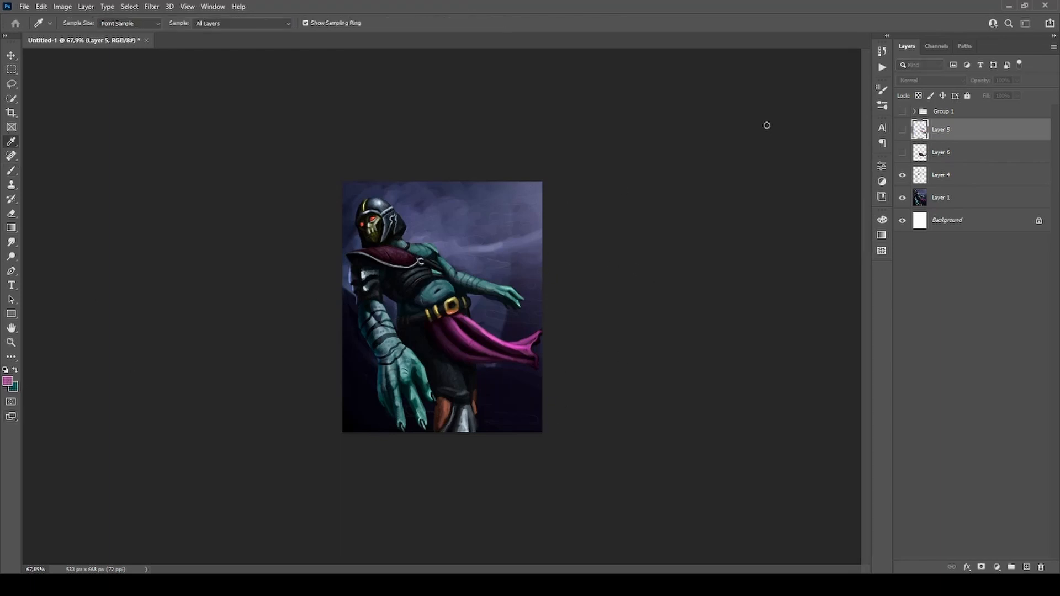
{"action": "left_click", "coordinate": [866, 129]}
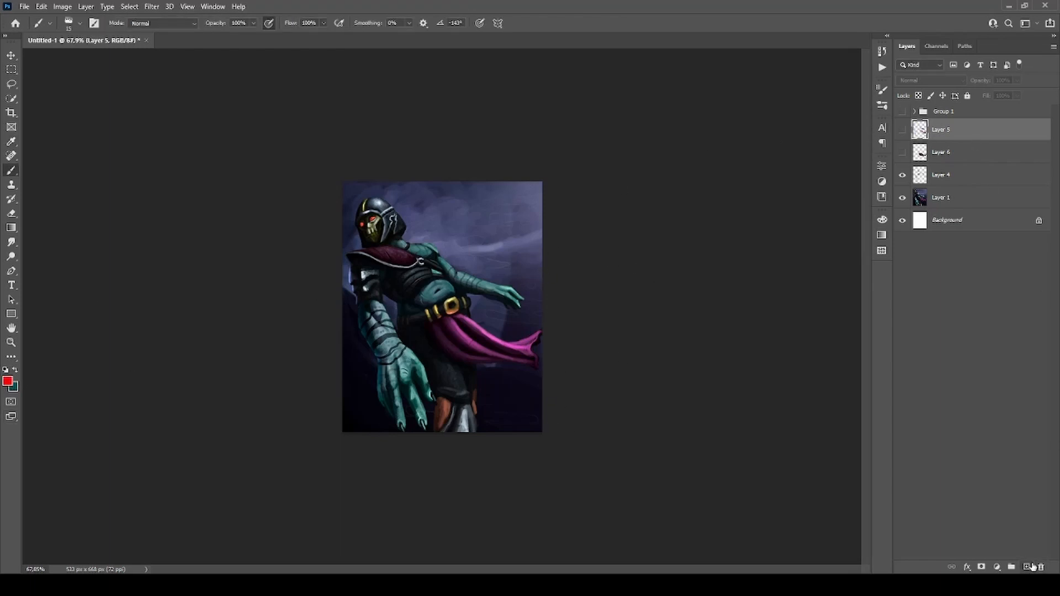
{"action": "left_click", "coordinate": [1029, 568]}
{"action": "scroll", "coordinate": [497, 383], "scroll_direction": "up", "scroll_amount": 4}
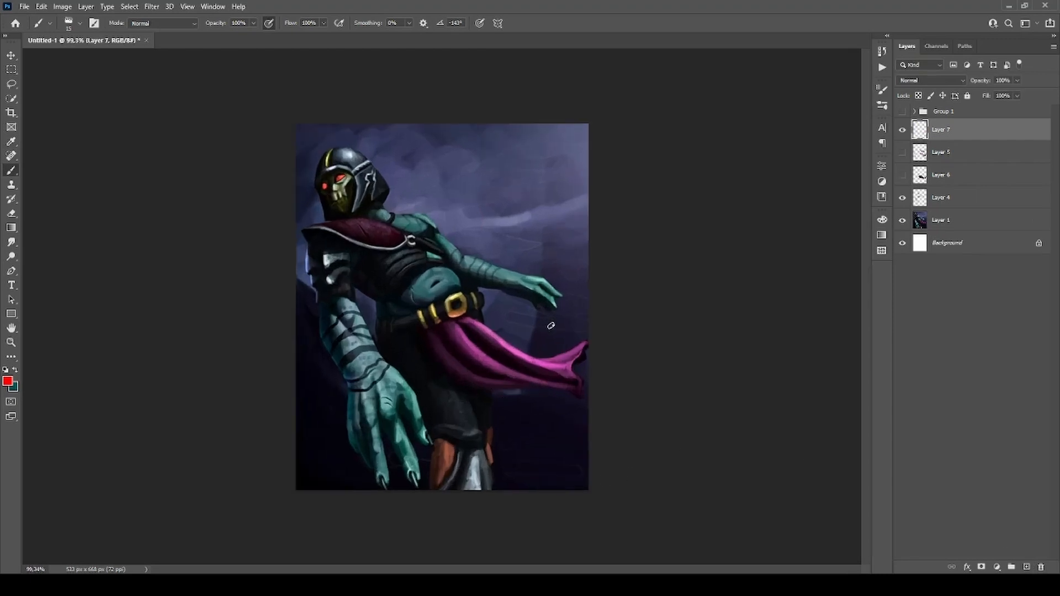
{"action": "key", "text": "bracketleft"}
{"action": "mouse_move", "coordinate": [462, 323]}
{"action": "left_mouse_down"}
{"action": "mouse_move", "coordinate": [541, 375]}
{"action": "mouse_move", "coordinate": [567, 383]}
{"action": "mouse_move", "coordinate": [575, 370]}
{"action": "mouse_move", "coordinate": [485, 324]}
{"action": "mouse_move", "coordinate": [533, 379]}
{"action": "mouse_move", "coordinate": [504, 376]}
{"action": "mouse_move", "coordinate": [442, 337]}
{"action": "mouse_move", "coordinate": [495, 390]}
{"action": "mouse_move", "coordinate": [429, 327]}
{"action": "left_mouse_up"}
{"action": "left_click_drag", "start_coordinate": [548, 359], "coordinate": [587, 343]}
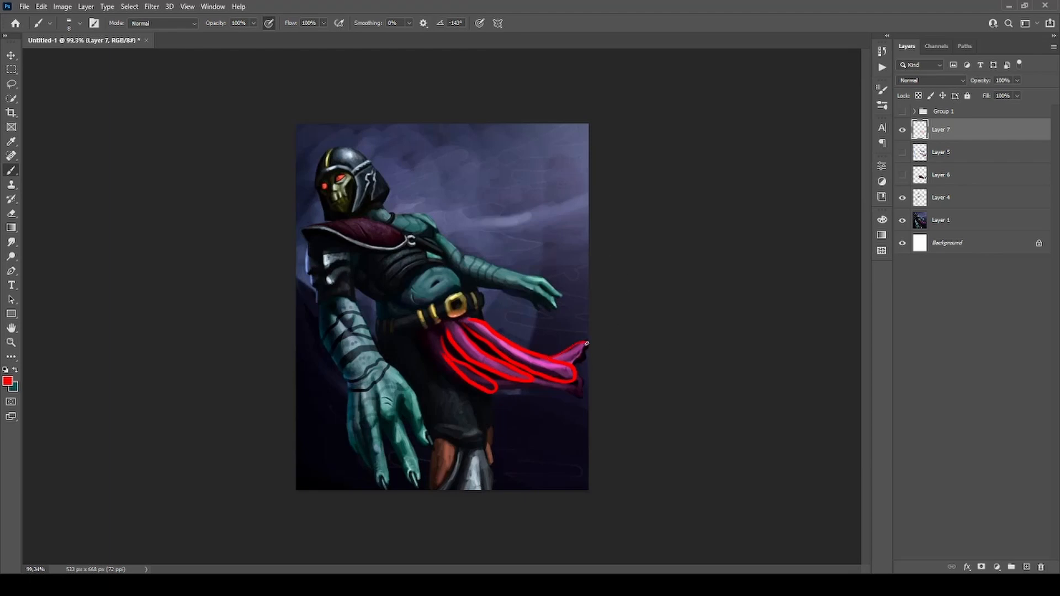
Clear the red fold outlines from Layer 7 and deselect.
{"action": "key", "text": "l"}
{"action": "mouse_move", "coordinate": [590, 281]}
{"action": "left_mouse_down"}
{"action": "mouse_move", "coordinate": [415, 317]}
{"action": "mouse_move", "coordinate": [600, 395]}
{"action": "left_mouse_up"}
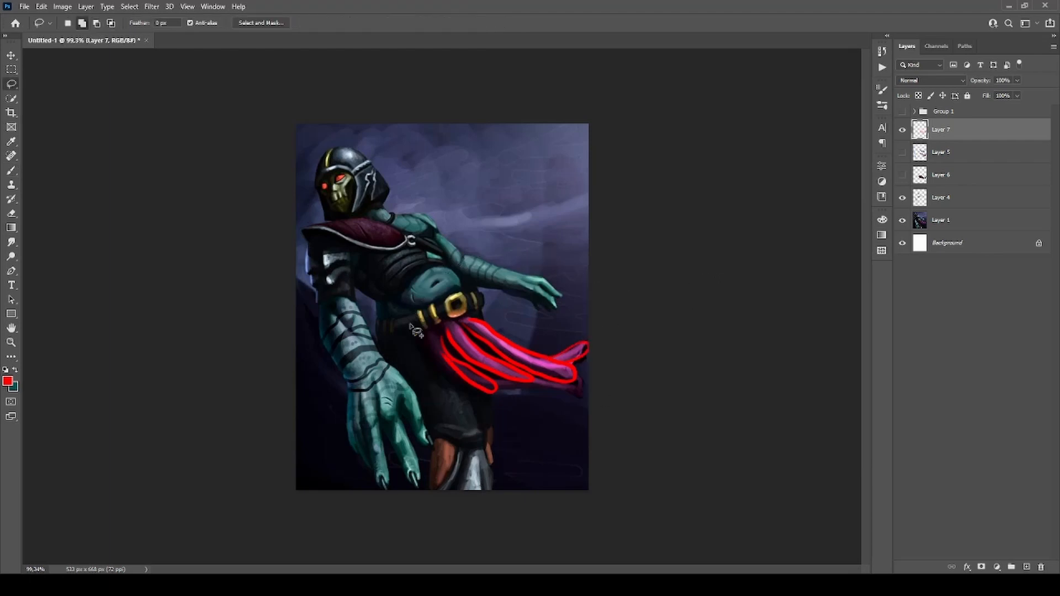
{"action": "key", "text": "Delete"}
{"action": "key", "text": "ctrl+d"}
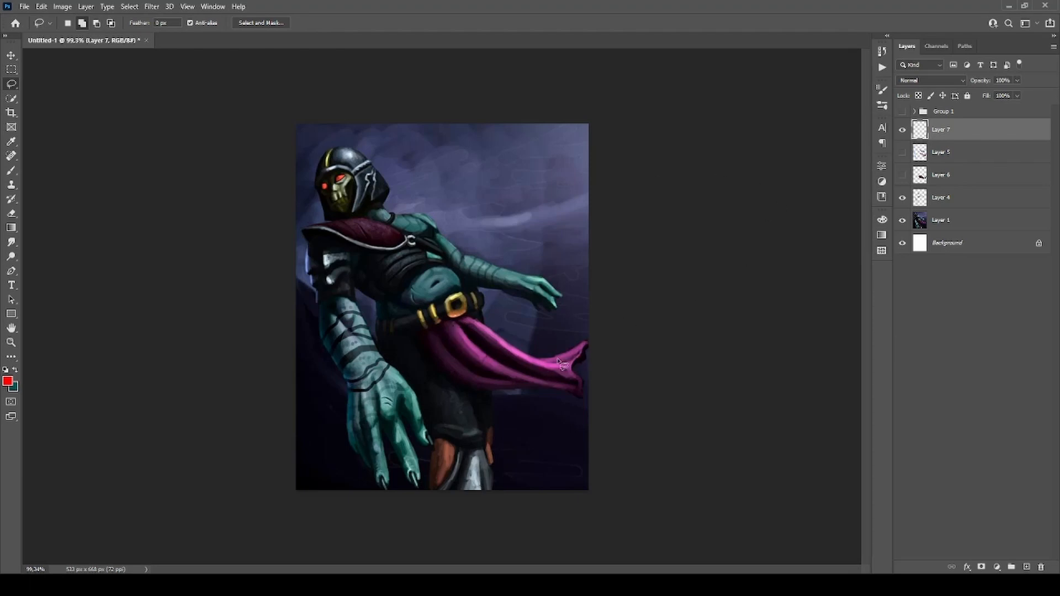
Paint a trial patch over the cloth's upper folds with bright pink sampled from it, and clear the patch from Layer 7.
{"action": "key", "text": "b"}
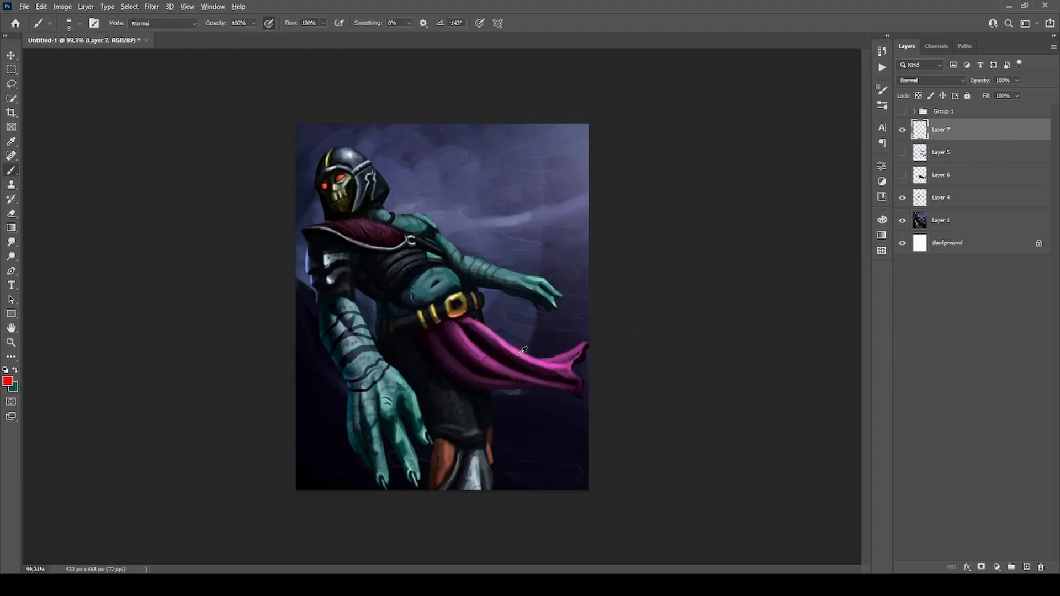
{"action": "left_click", "coordinate": [522, 352], "text": "alt"}
{"action": "left_click_drag", "start_coordinate": [475, 341], "coordinate": [495, 366]}
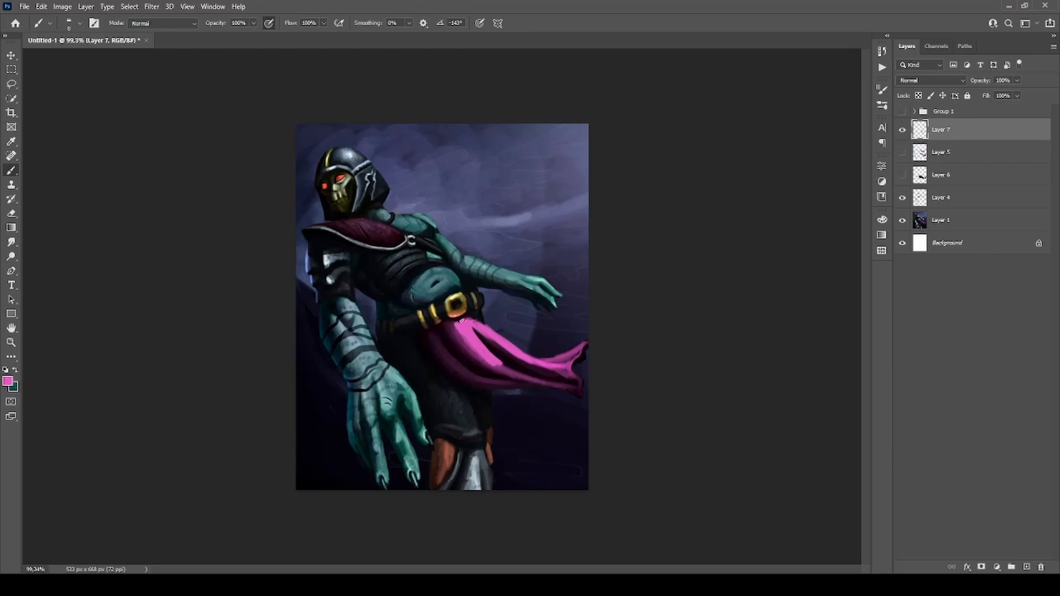
{"action": "key", "text": "l"}
{"action": "key", "text": "ctrl+a"}
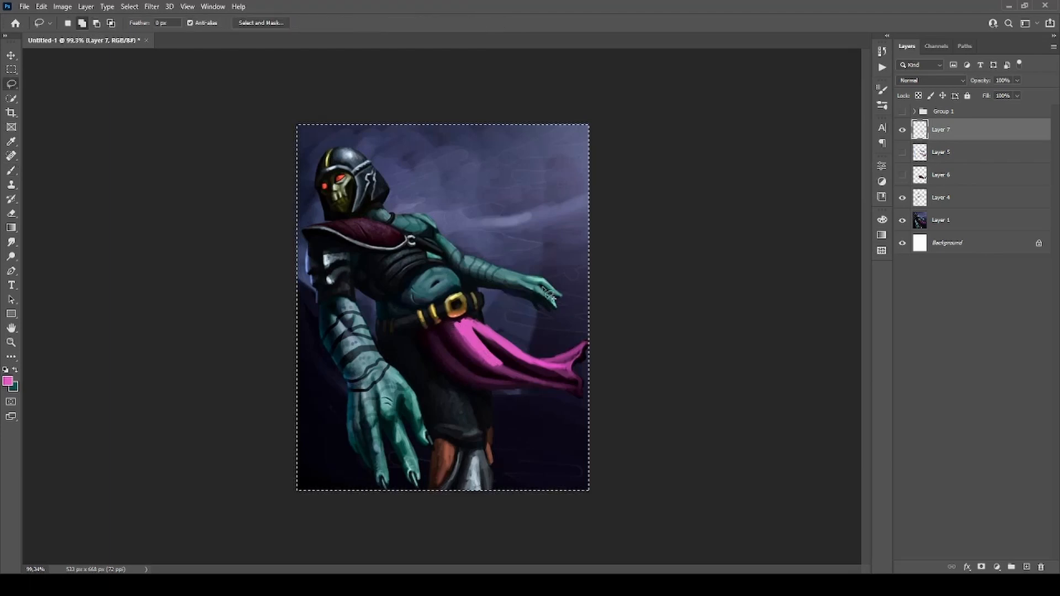
{"action": "key", "text": "Delete"}
{"action": "key", "text": "ctrl+d"}
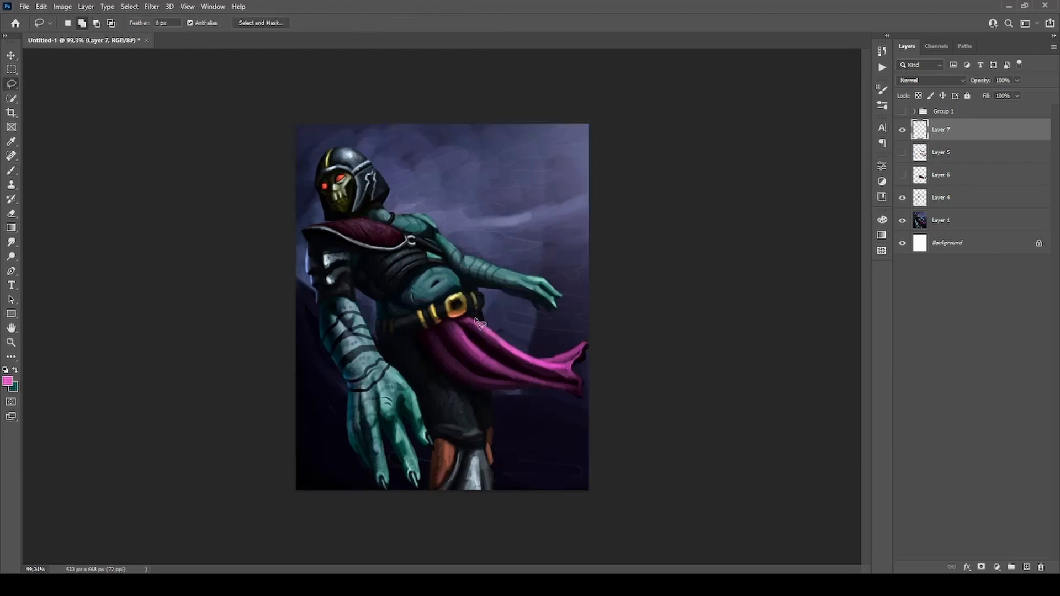
Lasso the bright fold shapes of the waist cloth and fill them with the sampled pink on Layer 7.
{"action": "mouse_move", "coordinate": [485, 329]}
{"action": "left_mouse_down"}
{"action": "mouse_move", "coordinate": [553, 361]}
{"action": "mouse_move", "coordinate": [588, 344]}
{"action": "mouse_move", "coordinate": [572, 374]}
{"action": "mouse_move", "coordinate": [533, 381]}
{"action": "left_mouse_up"}
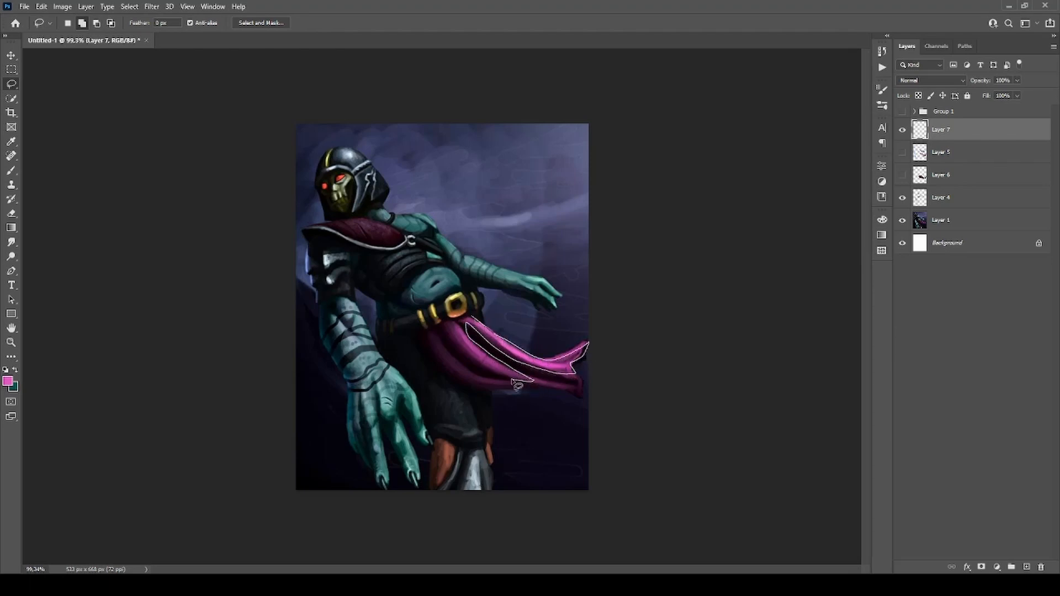
{"action": "mouse_move", "coordinate": [456, 346]}
{"action": "left_mouse_down"}
{"action": "mouse_move", "coordinate": [450, 360]}
{"action": "mouse_move", "coordinate": [437, 331]}
{"action": "mouse_move", "coordinate": [471, 322]}
{"action": "left_mouse_up"}
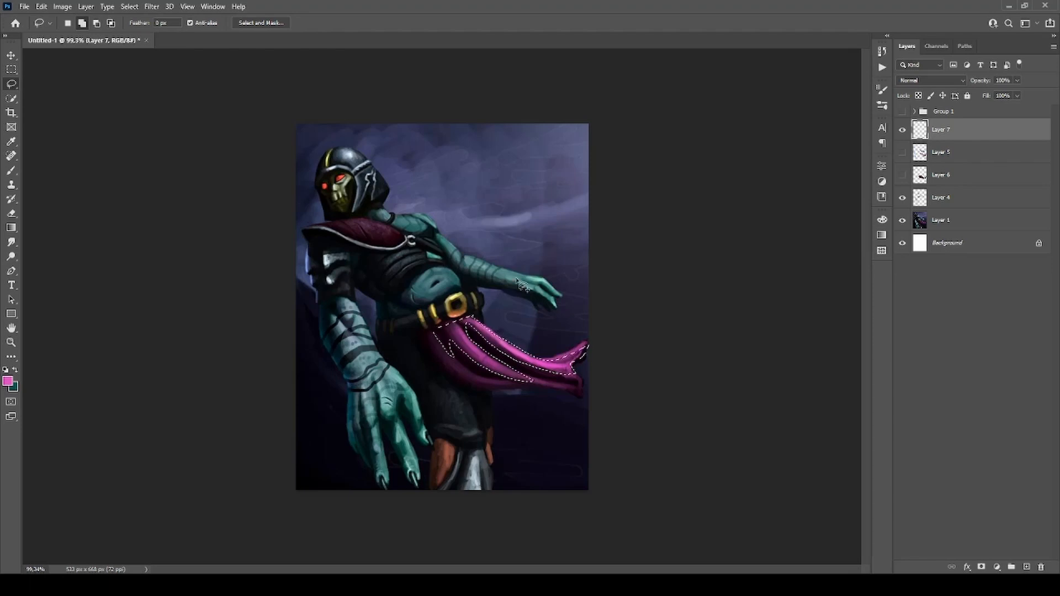
{"action": "key", "text": "alt+BackSpace"}
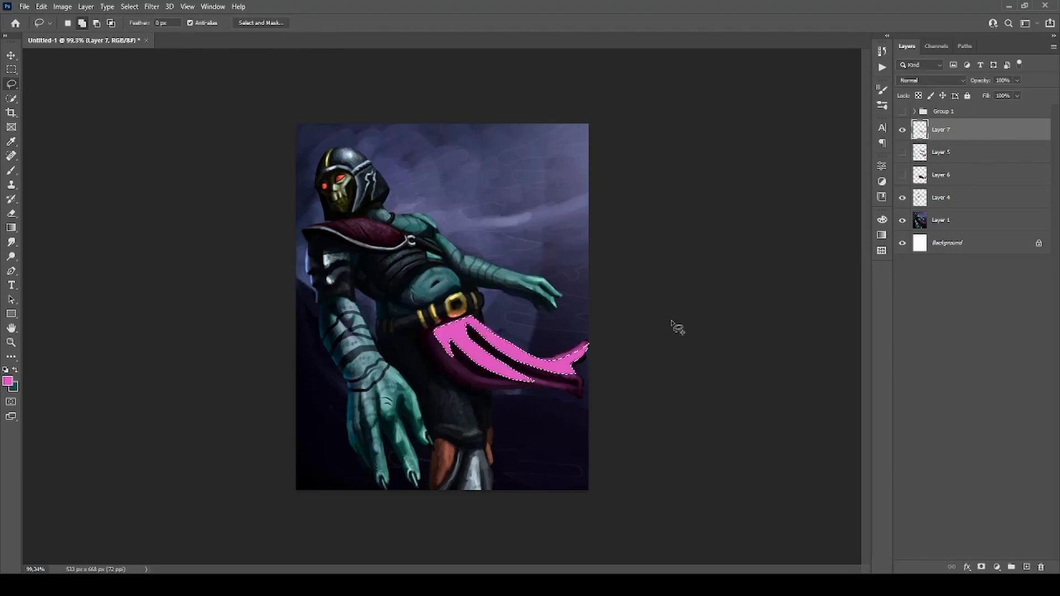
{"action": "key", "text": "ctrl+d"}
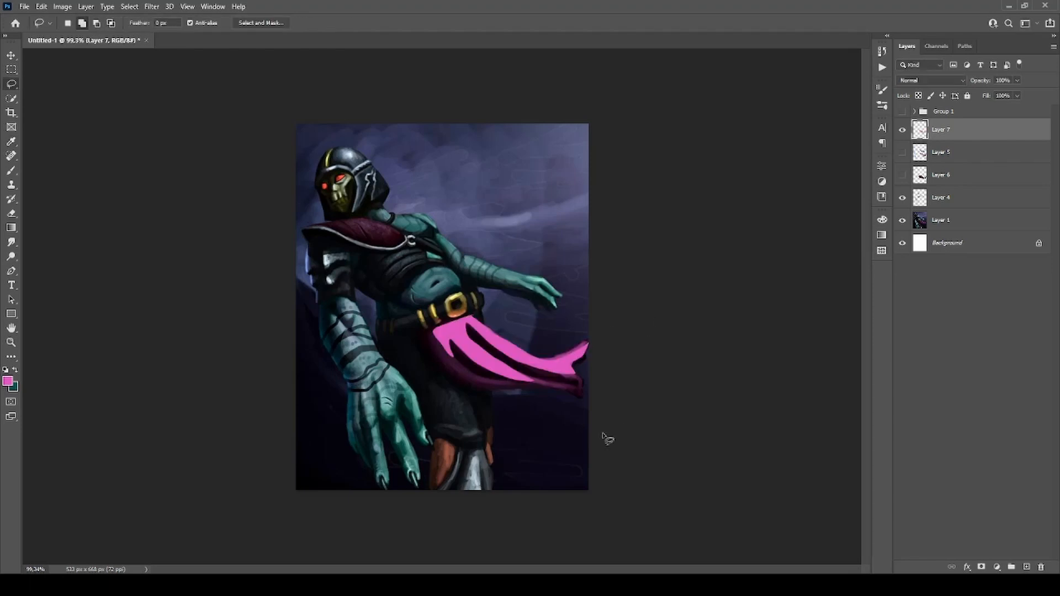
Hide Layer 7 and show Layers 5 and 6 to examine the cloth's flattened contrast.
{"action": "left_click", "coordinate": [903, 129]}
{"action": "left_click", "coordinate": [903, 152]}
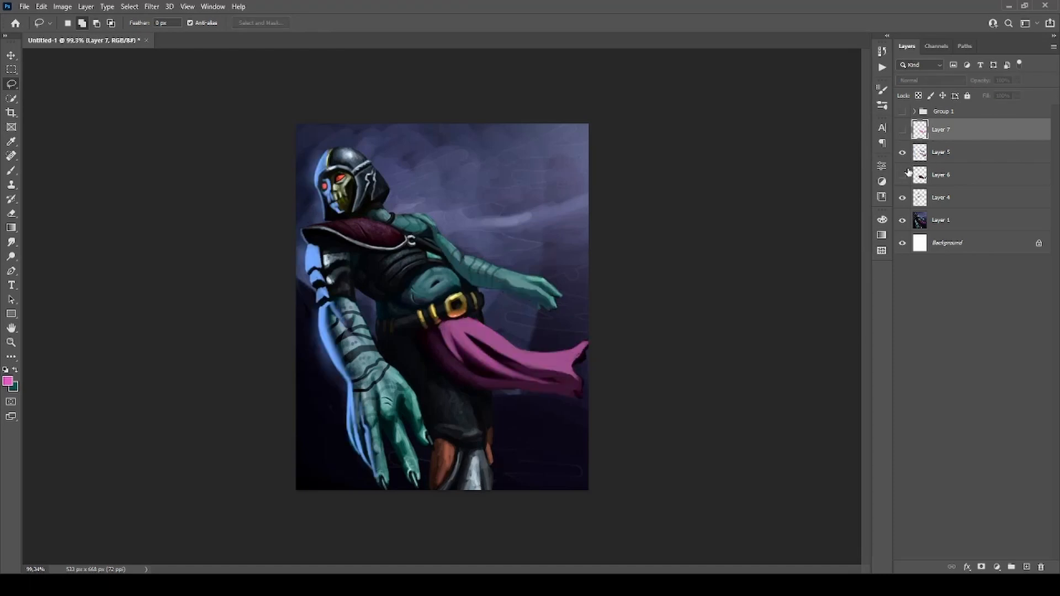
{"action": "left_click", "coordinate": [902, 174]}
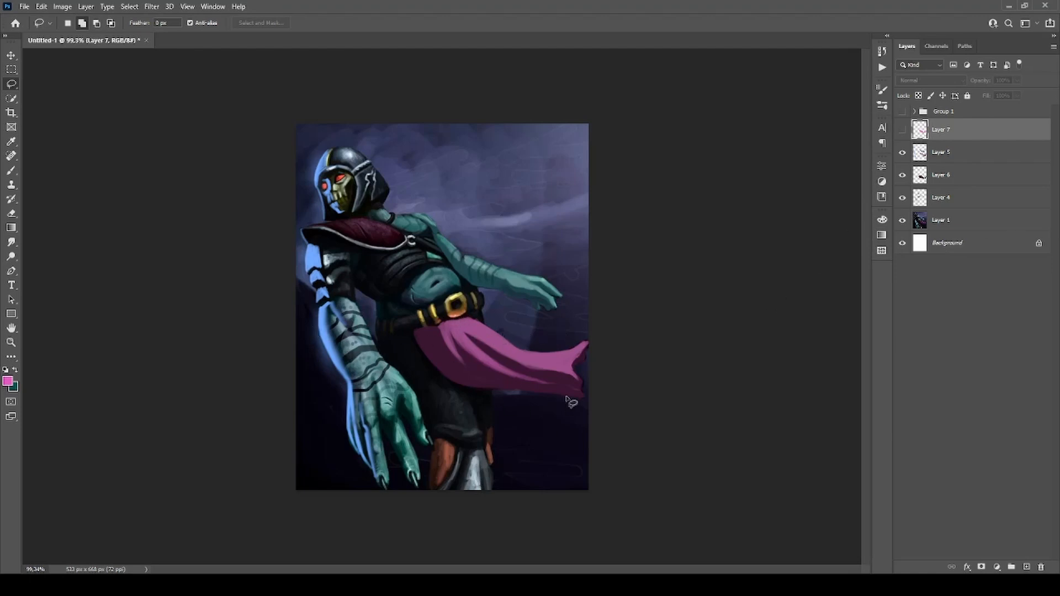
{"action": "scroll", "coordinate": [564, 336], "scroll_direction": "down", "scroll_amount": 1}
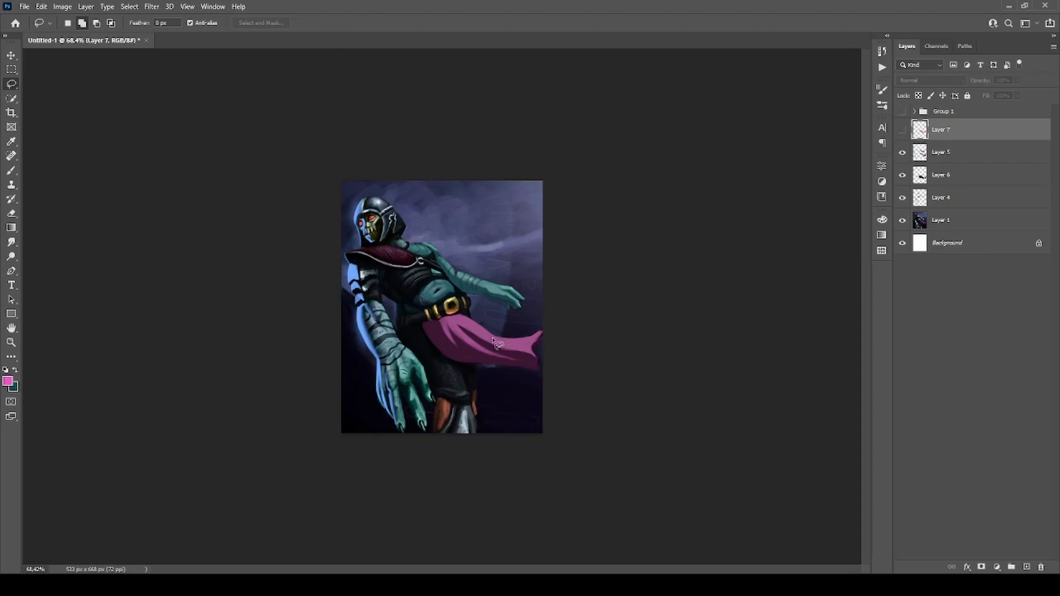
{"action": "scroll", "coordinate": [445, 365], "scroll_direction": "up", "scroll_amount": 1}
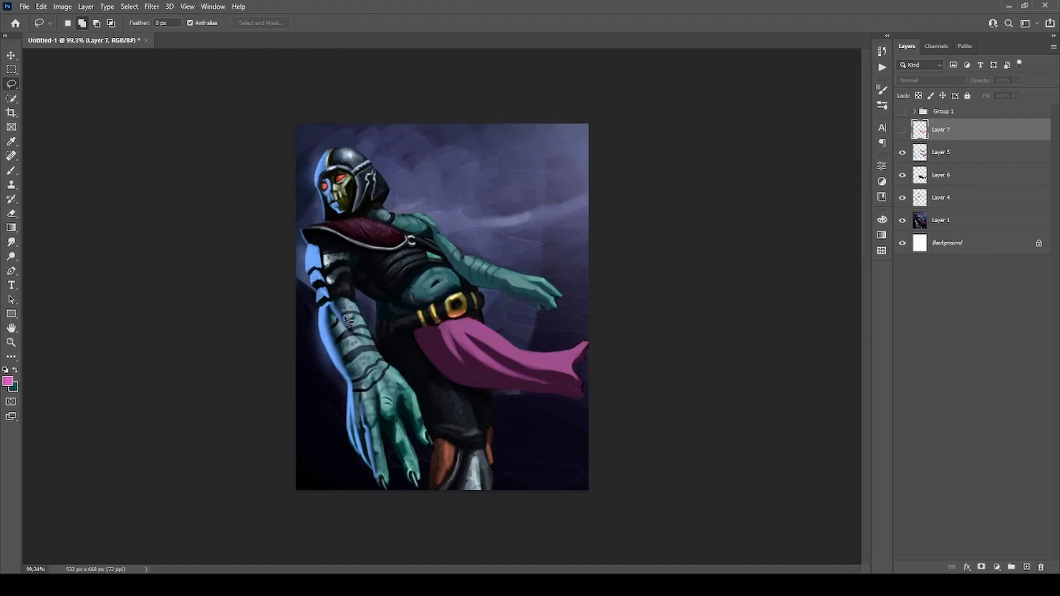
Show Layer 7 again, clear the pink fold shapes from it, and deselect.
{"action": "key", "text": "b"}
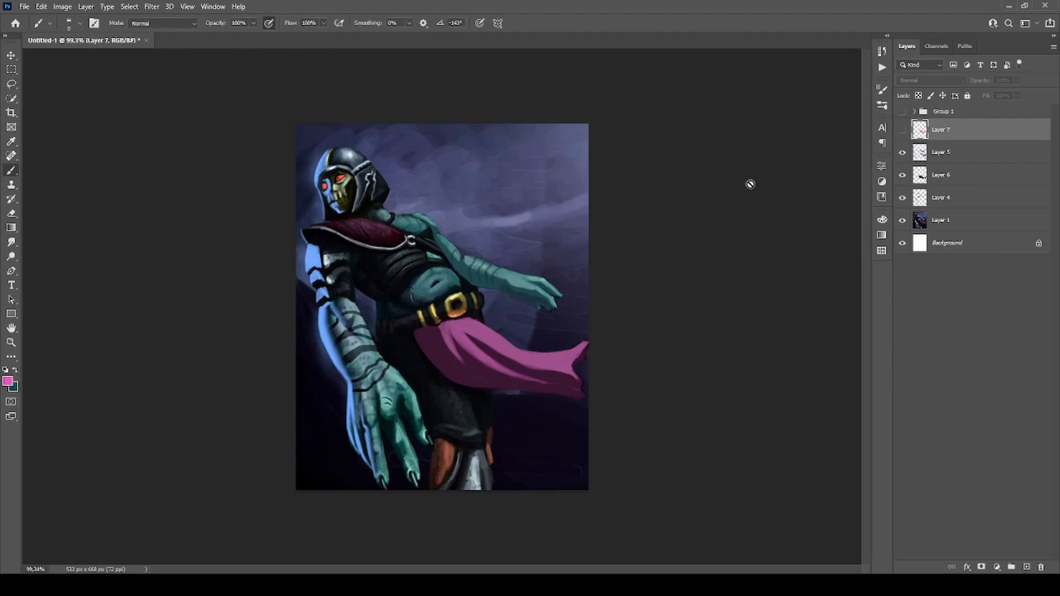
{"action": "left_click", "coordinate": [903, 129]}
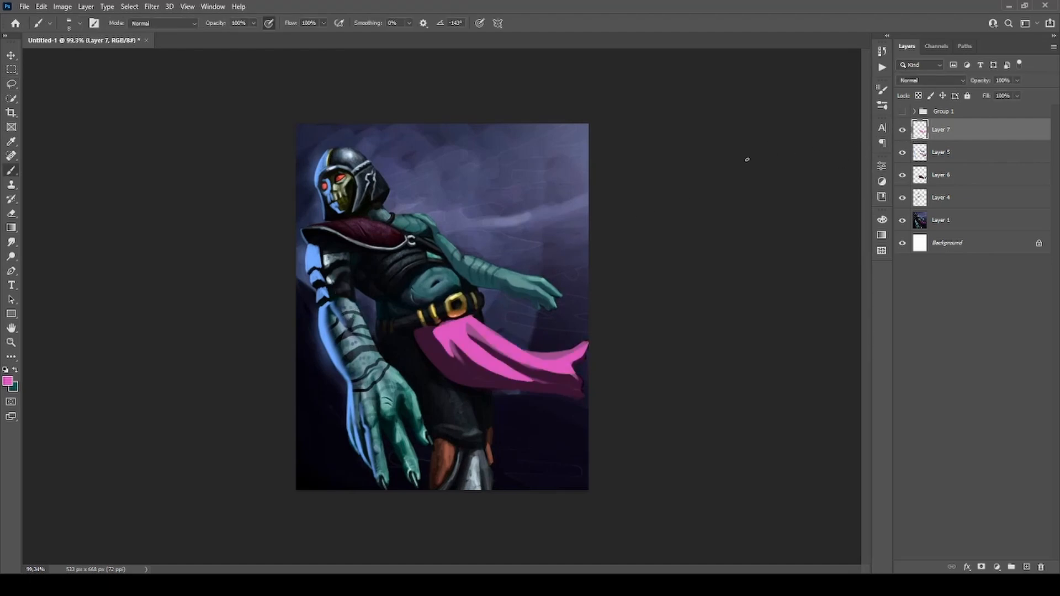
{"action": "key", "text": "l"}
{"action": "mouse_move", "coordinate": [478, 234]}
{"action": "left_mouse_down"}
{"action": "mouse_move", "coordinate": [554, 248]}
{"action": "mouse_move", "coordinate": [533, 242]}
{"action": "left_mouse_up"}
{"action": "key", "text": "Delete"}
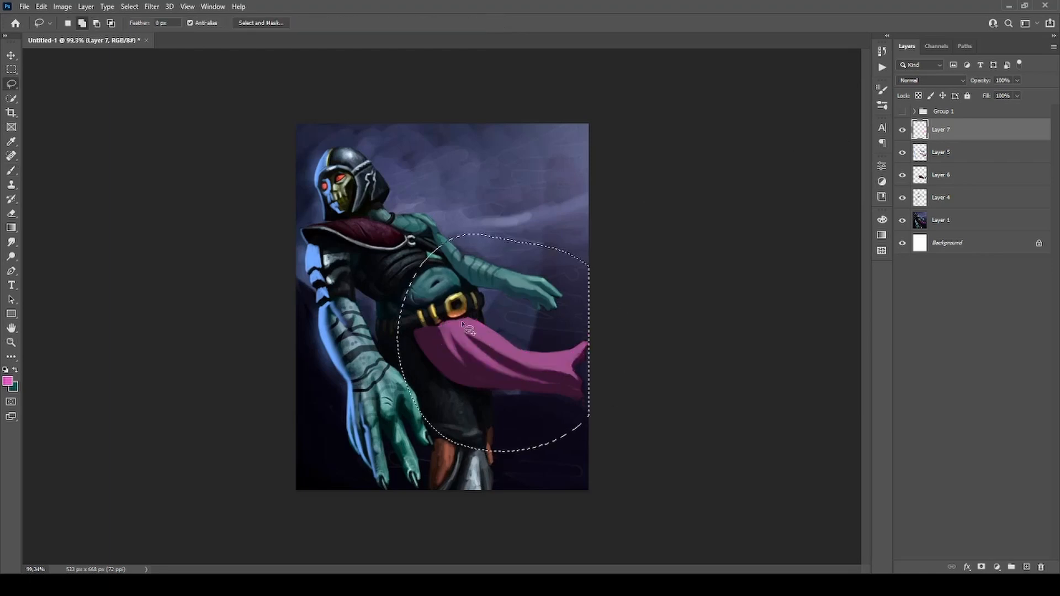
{"action": "key", "text": "b"}
{"action": "key", "text": "ctrl+d"}
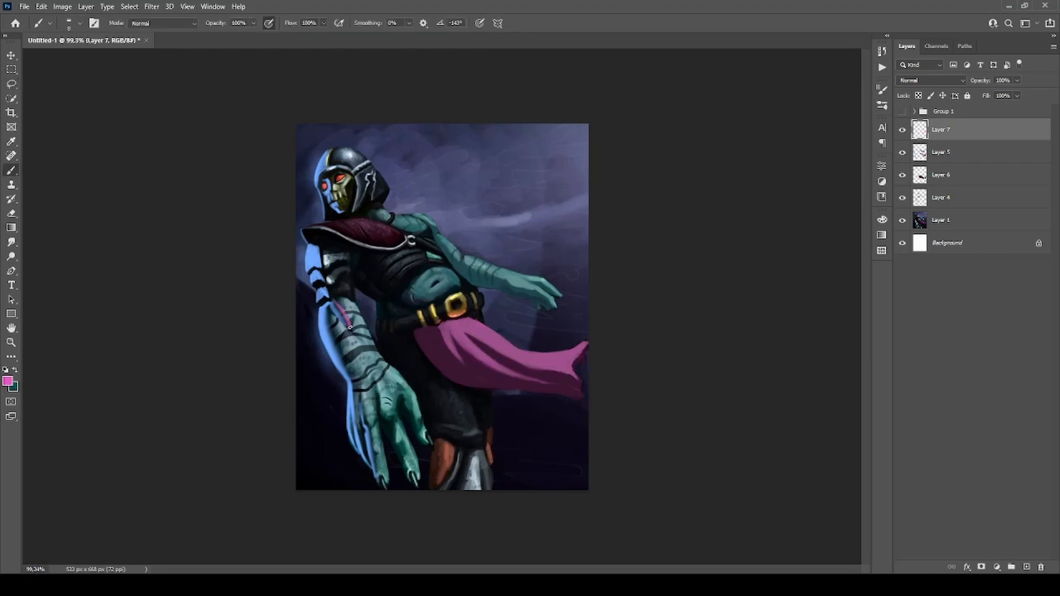
Outline the blue rim light on the near forearm and upper arm in pink, and clear the outlines from Layer 7.
{"action": "mouse_move", "coordinate": [333, 328]}
{"action": "left_mouse_down"}
{"action": "mouse_move", "coordinate": [366, 439]}
{"action": "mouse_move", "coordinate": [345, 442]}
{"action": "mouse_move", "coordinate": [322, 342]}
{"action": "mouse_move", "coordinate": [330, 300]}
{"action": "left_mouse_up"}
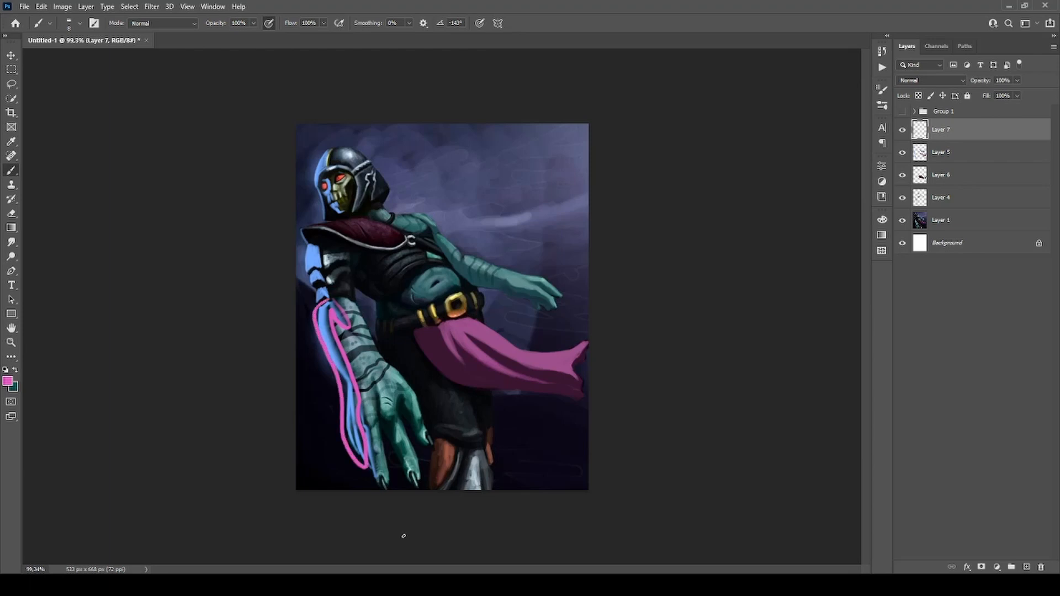
{"action": "mouse_move", "coordinate": [329, 247]}
{"action": "left_mouse_down"}
{"action": "mouse_move", "coordinate": [329, 304]}
{"action": "mouse_move", "coordinate": [302, 250]}
{"action": "left_mouse_up"}
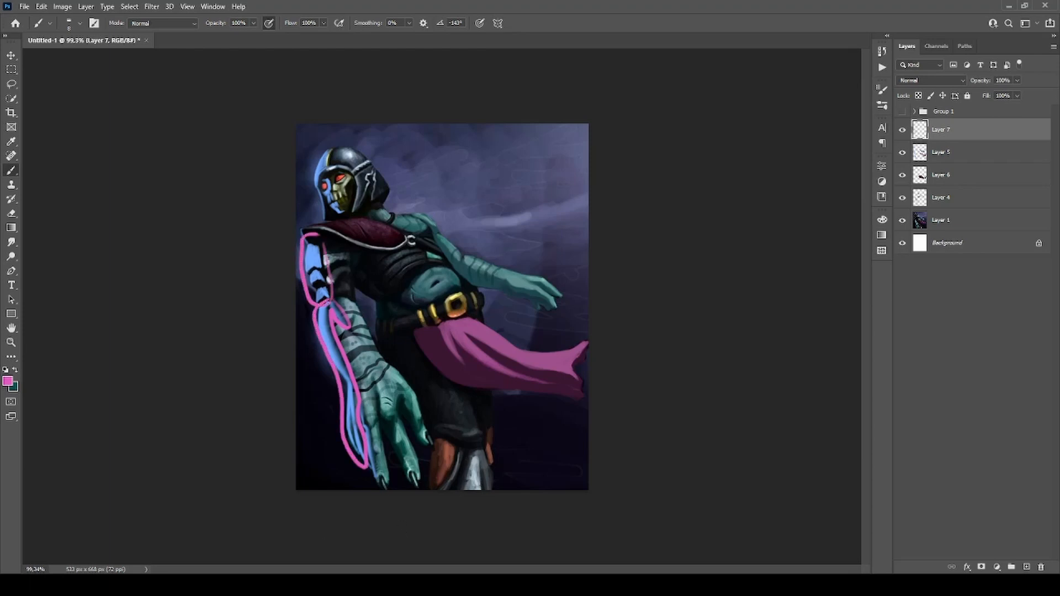
{"action": "key", "text": "l"}
{"action": "mouse_move", "coordinate": [338, 171]}
{"action": "left_mouse_down"}
{"action": "mouse_move", "coordinate": [279, 348]}
{"action": "mouse_move", "coordinate": [341, 171]}
{"action": "left_mouse_up"}
{"action": "key", "text": "Delete"}
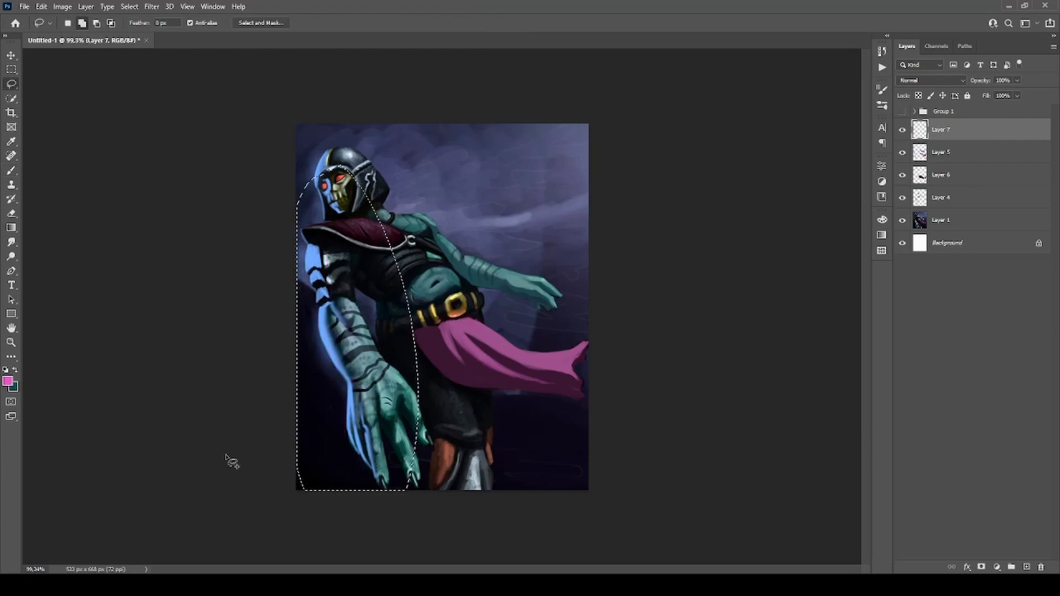
{"action": "key", "text": "ctrl+d"}
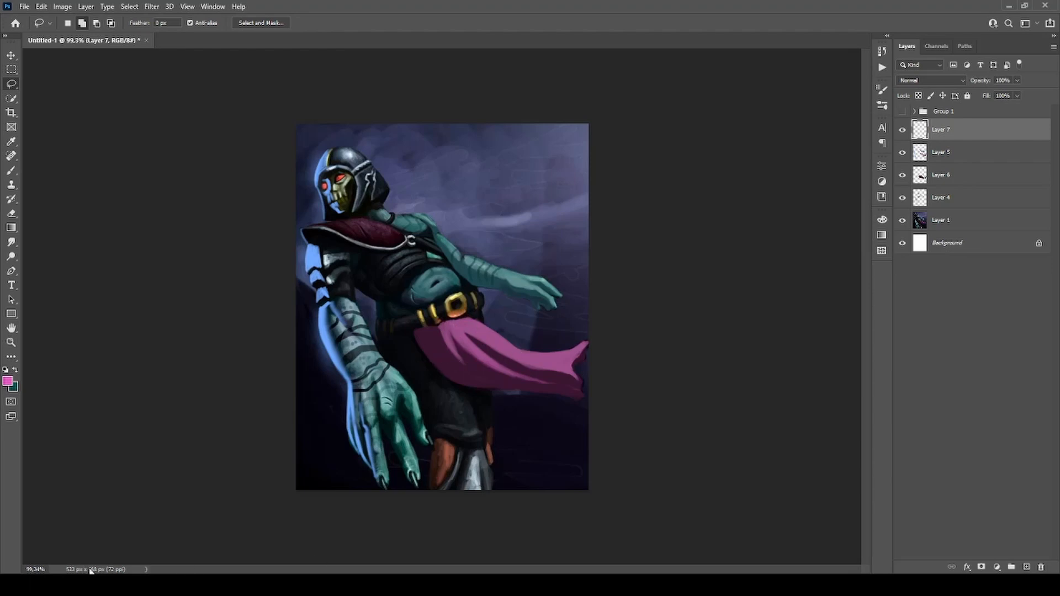
Delete the empty Layer 7 and paint dark grey sampled from the lower leg over its bright highlights on Layer 4.
{"action": "left_click", "coordinate": [920, 176]}
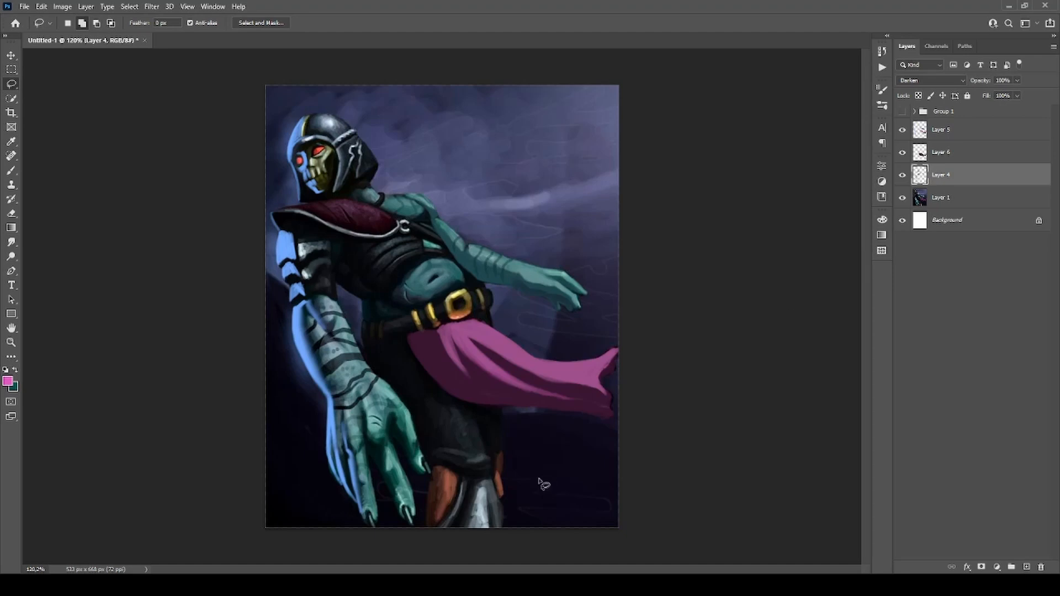
{"action": "scroll", "coordinate": [467, 519], "scroll_direction": "up", "scroll_amount": 3}
{"action": "key", "text": "b"}
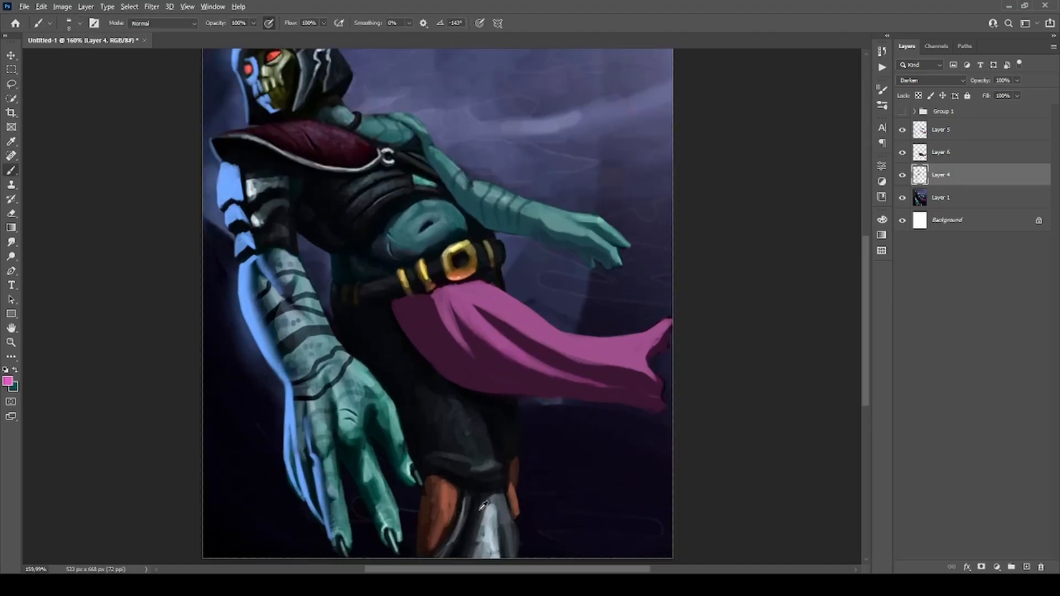
{"action": "left_click", "coordinate": [480, 511], "text": "alt"}
{"action": "mouse_move", "coordinate": [474, 547]}
{"action": "left_mouse_down"}
{"action": "mouse_move", "coordinate": [484, 515]}
{"action": "mouse_move", "coordinate": [488, 551]}
{"action": "mouse_move", "coordinate": [496, 527]}
{"action": "mouse_move", "coordinate": [503, 559]}
{"action": "left_mouse_up"}
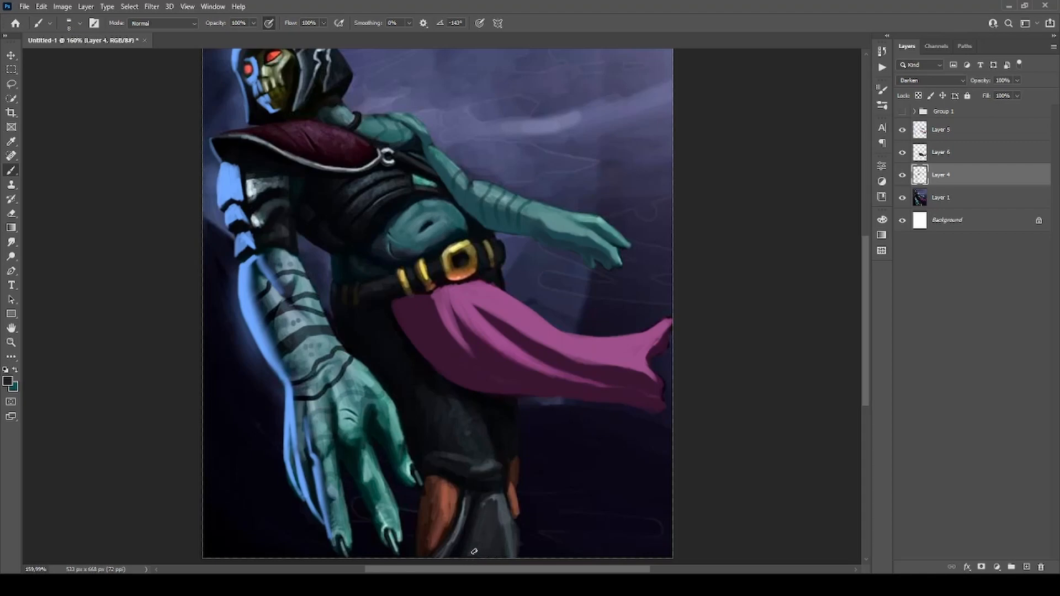
{"action": "mouse_move", "coordinate": [484, 502]}
{"action": "left_mouse_down"}
{"action": "mouse_move", "coordinate": [504, 530]}
{"action": "mouse_move", "coordinate": [508, 500]}
{"action": "mouse_move", "coordinate": [513, 545]}
{"action": "left_mouse_up"}
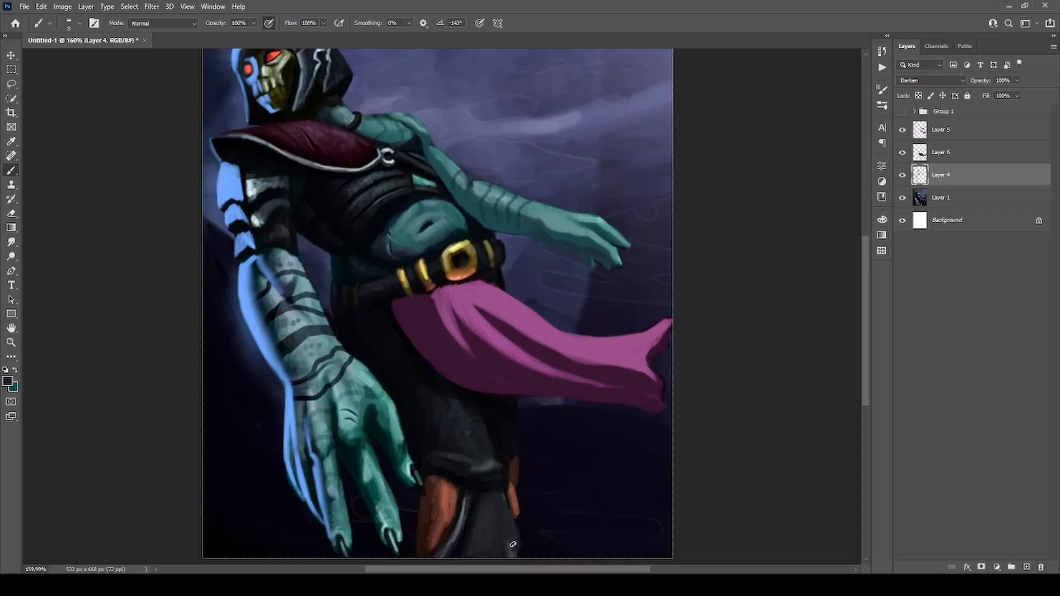
{"action": "scroll", "coordinate": [421, 403], "scroll_direction": "down", "scroll_amount": 4}
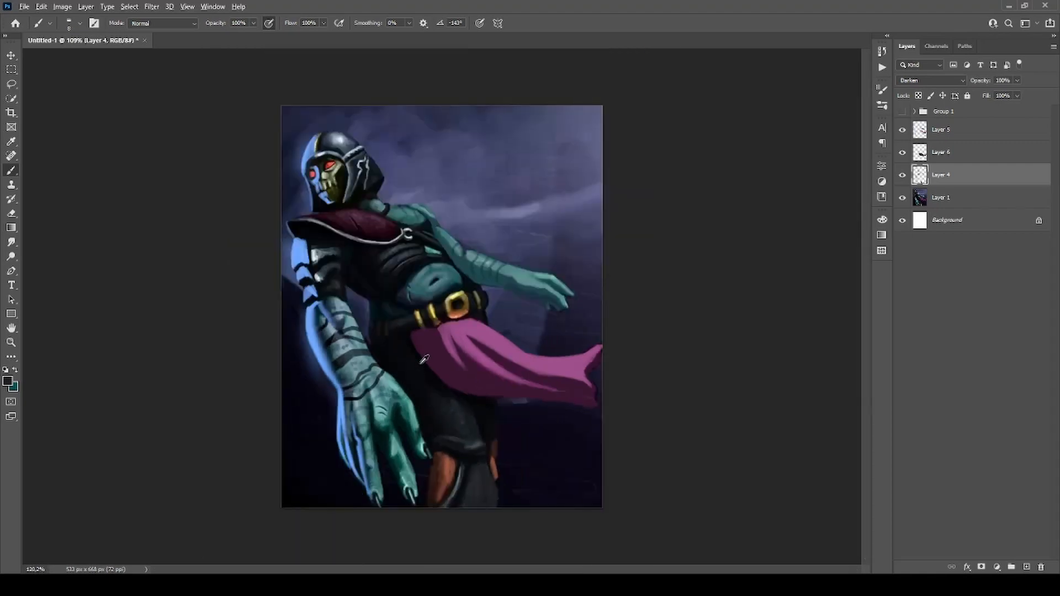
{"action": "scroll", "coordinate": [424, 358], "scroll_direction": "up", "scroll_amount": 2}
{"action": "key", "text": "i"}
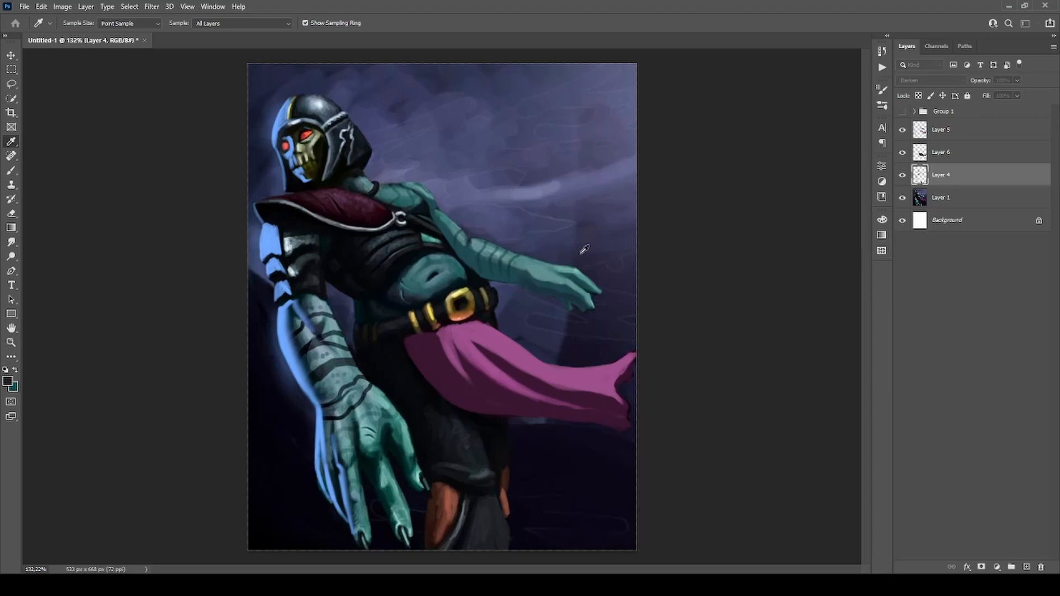
Select Layer 5 and touch up the dark tone between the eyes of the skull face with black.
{"action": "key", "text": "b"}
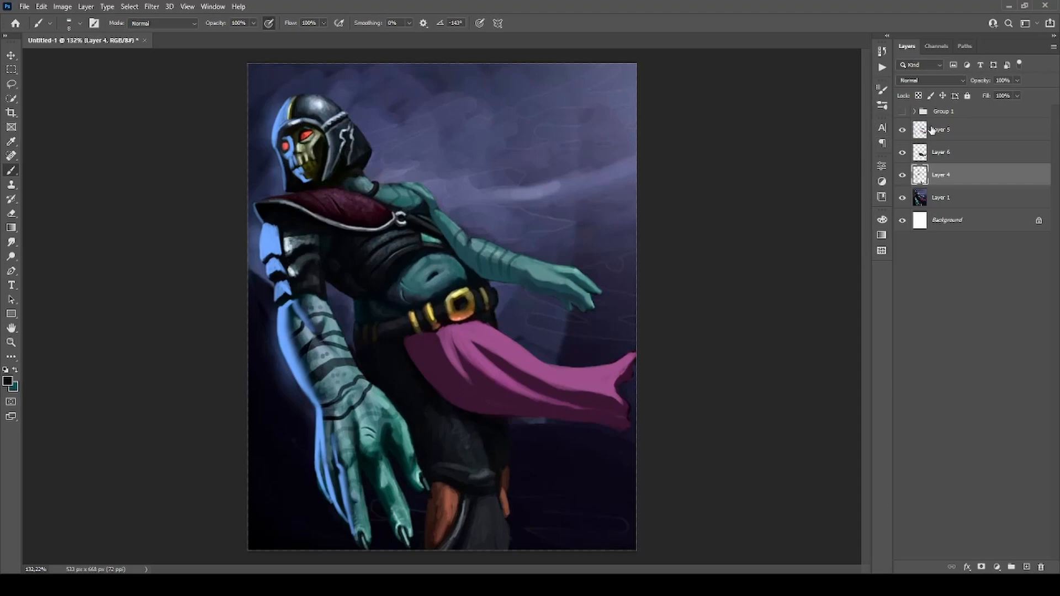
{"action": "left_click", "coordinate": [931, 131]}
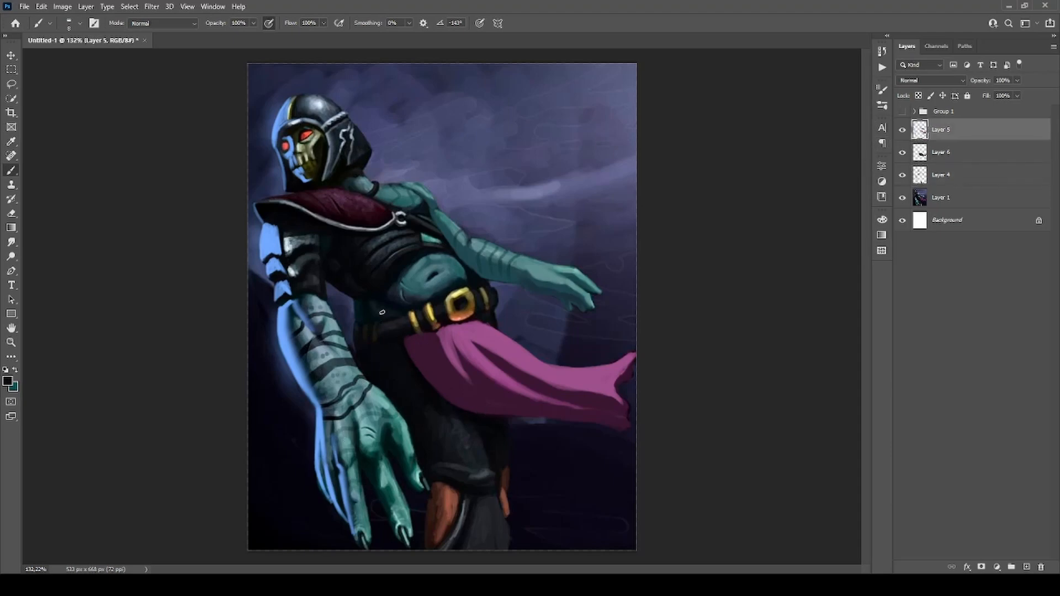
{"action": "scroll", "coordinate": [410, 252], "scroll_direction": "up", "scroll_amount": 3}
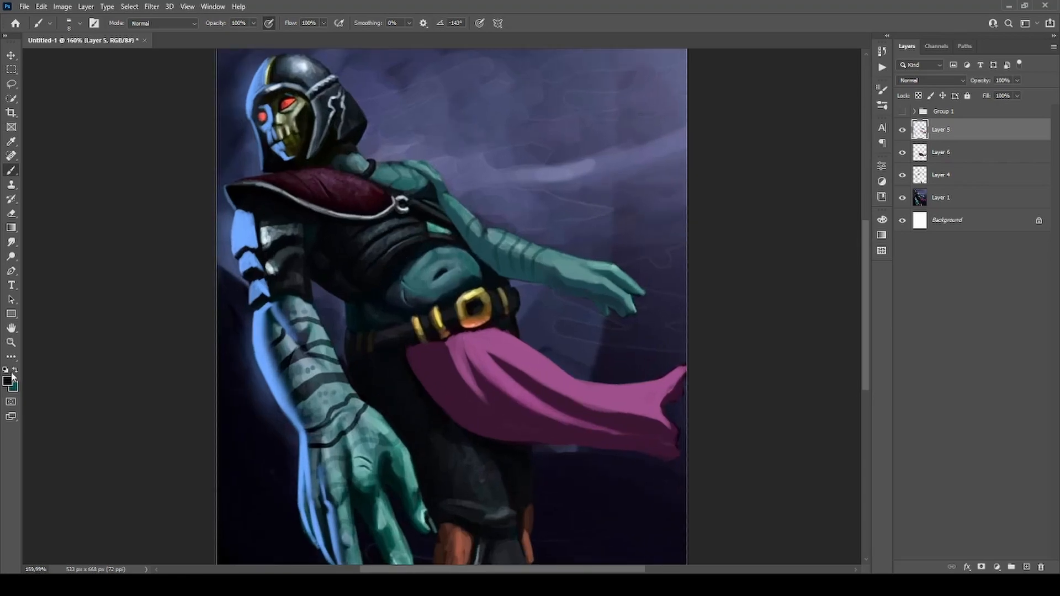
{"action": "left_click", "coordinate": [11, 382]}
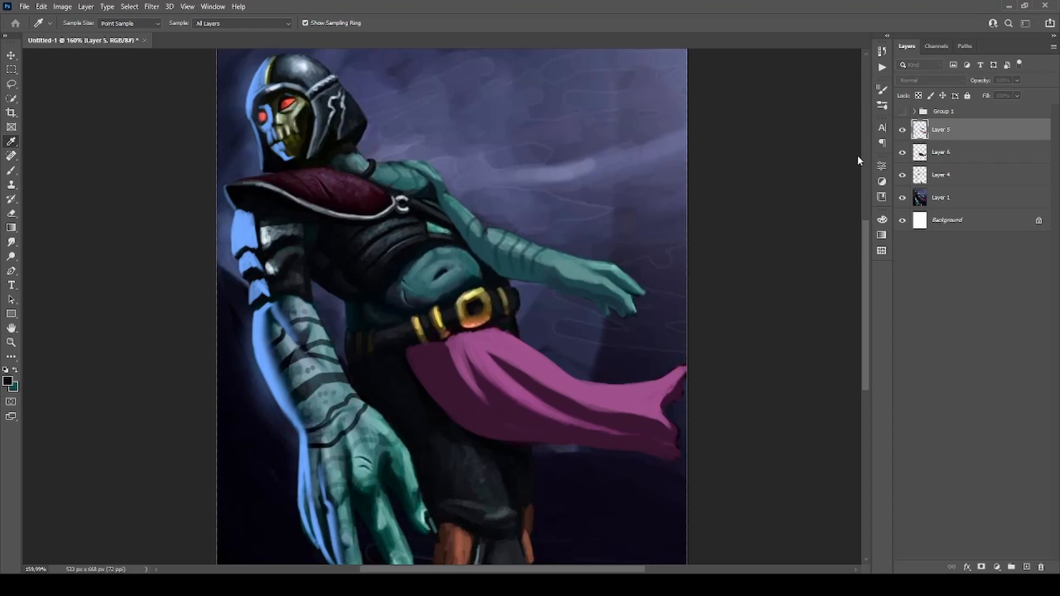
{"action": "key", "text": "b"}
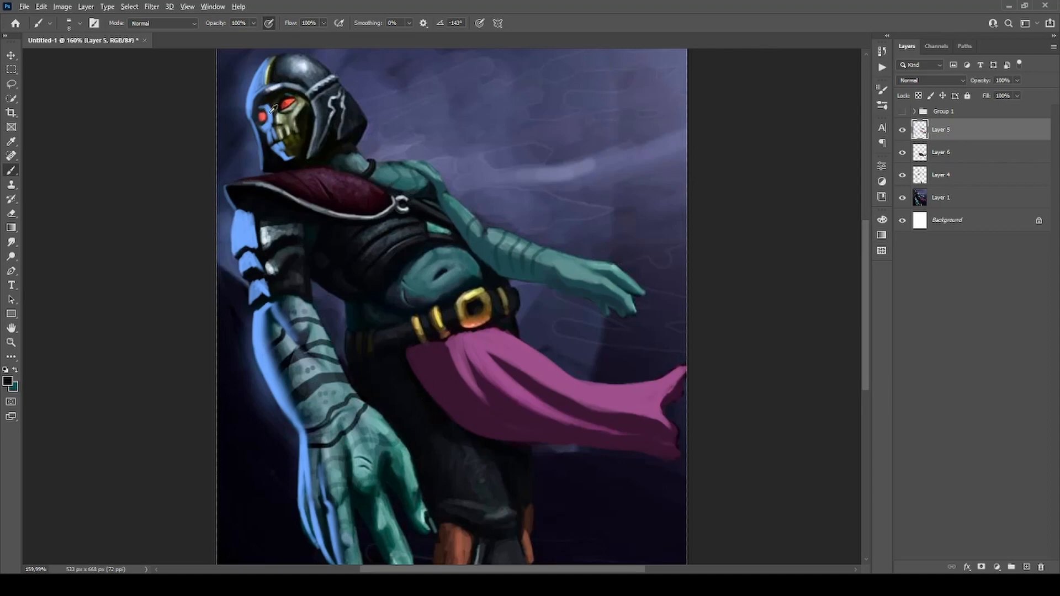
{"action": "left_click_drag", "start_coordinate": [283, 112], "coordinate": [273, 104]}
On Layer 6, paint dark grey sampled from the trousers over the upper thigh to flatten its shading.
{"action": "left_click_drag", "start_coordinate": [471, 454], "coordinate": [472, 456]}
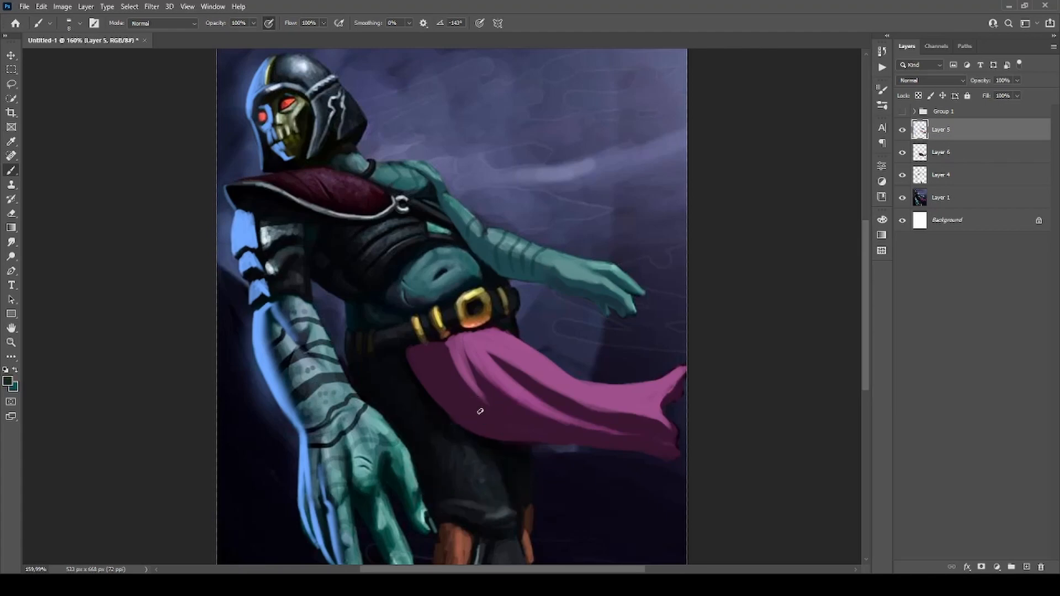
{"action": "left_click", "coordinate": [926, 157]}
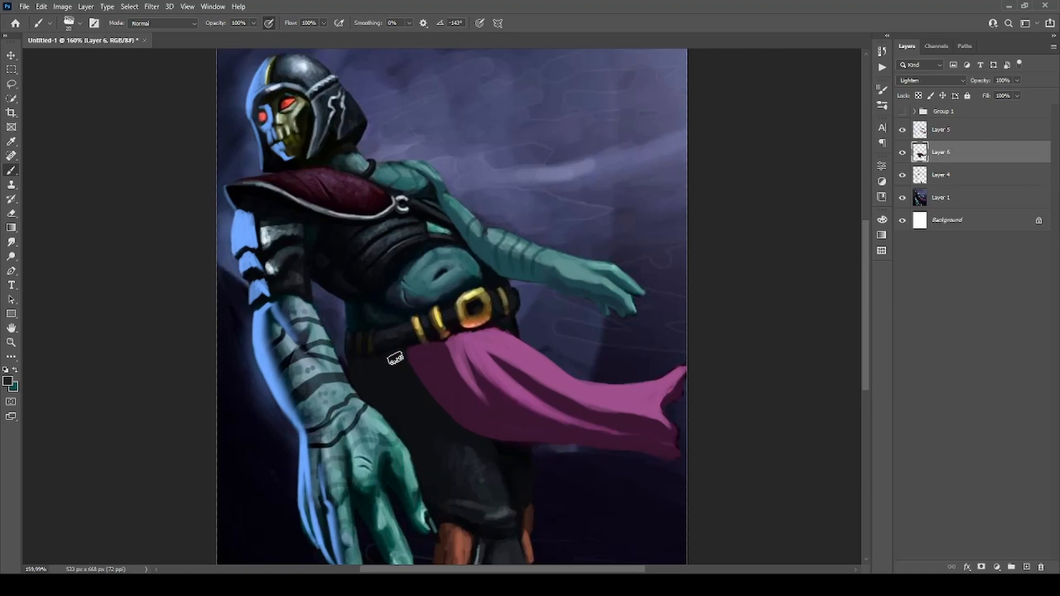
{"action": "left_click", "coordinate": [466, 455], "text": "alt"}
{"action": "key", "text": "ctrl+0"}
On Layer 5, darken the thigh and the cloth's inner edge using a large soft brush and near-black sampled from the lower background.
{"action": "left_click", "coordinate": [940, 131]}
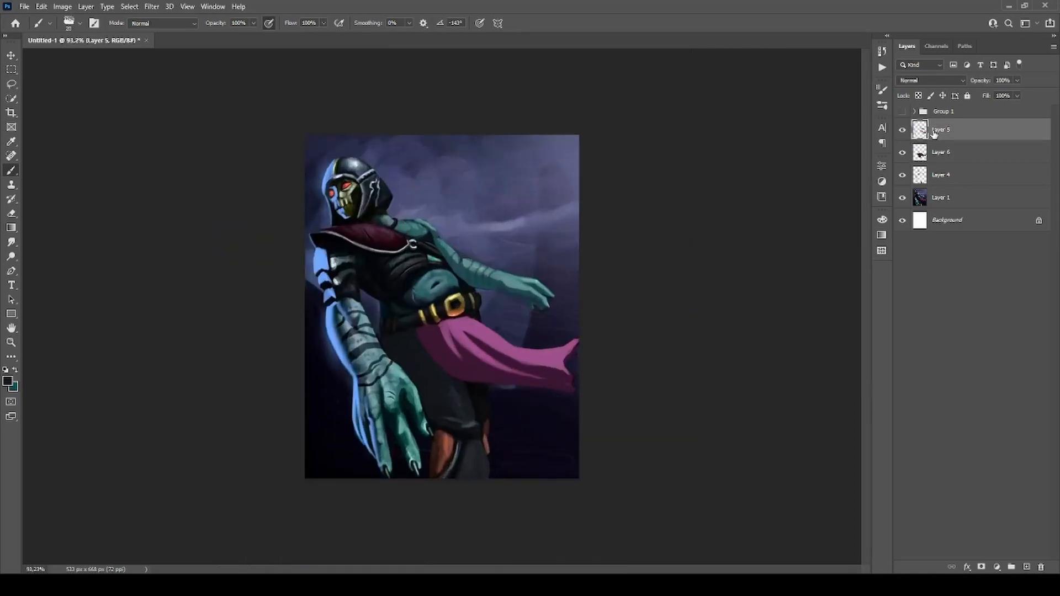
{"action": "key", "text": "comma"}
{"action": "scroll", "coordinate": [463, 368], "scroll_direction": "up", "scroll_amount": 3}
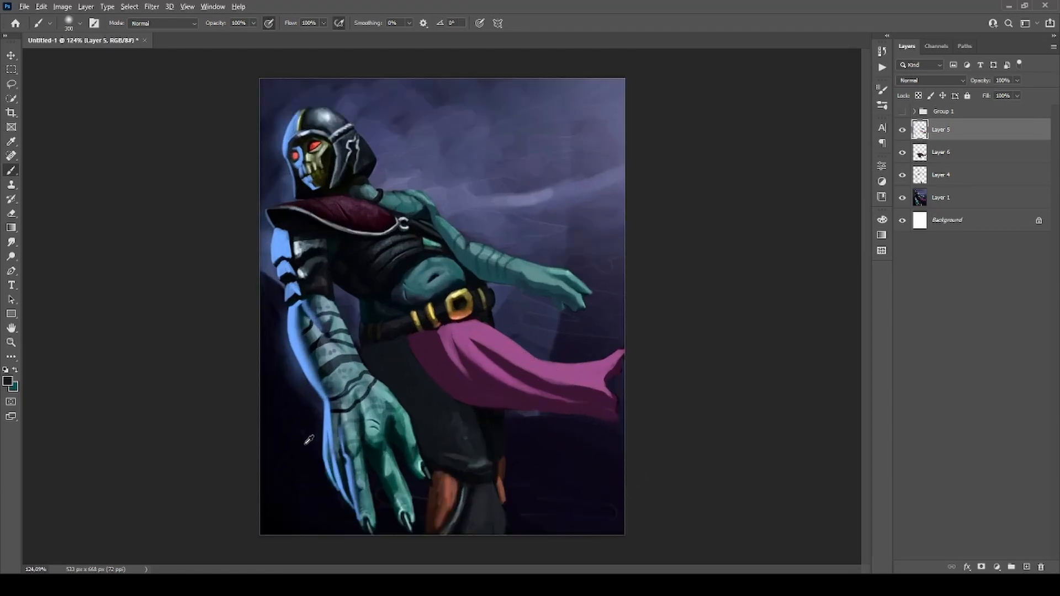
{"action": "left_click", "coordinate": [308, 463], "text": "alt"}
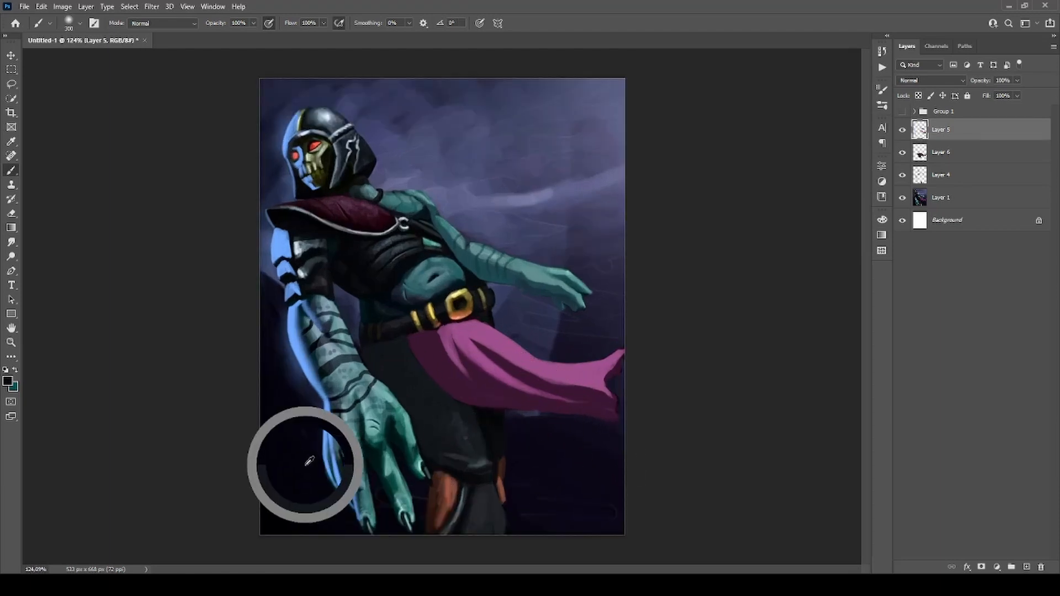
{"action": "key", "text": "bracketleft"}
{"action": "key", "text": "bracketleft"}
{"action": "key", "text": "bracketleft"}
{"action": "key", "text": "bracketleft"}
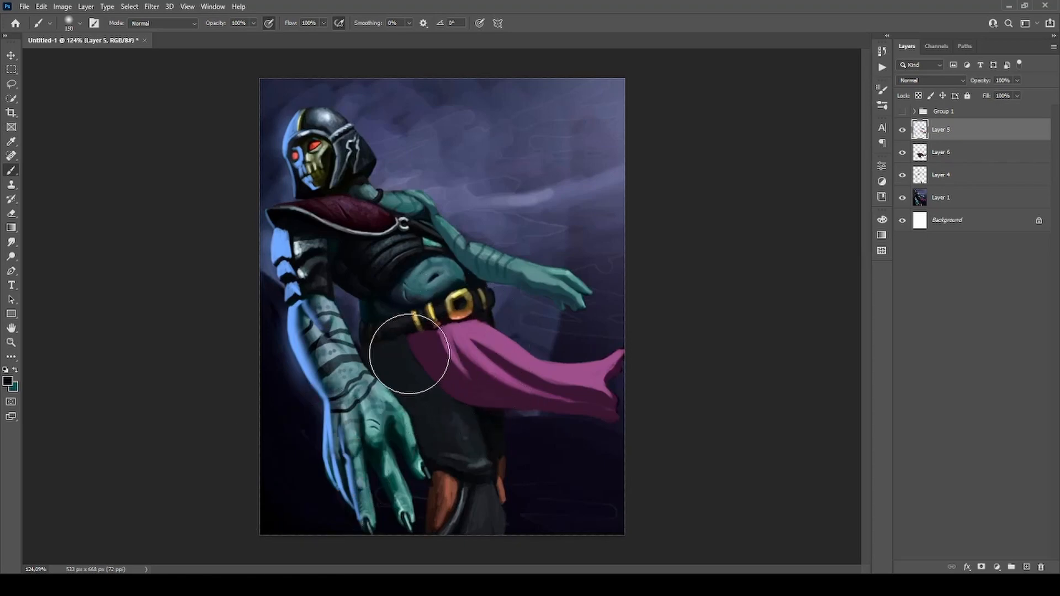
{"action": "key", "text": "bracketleft"}
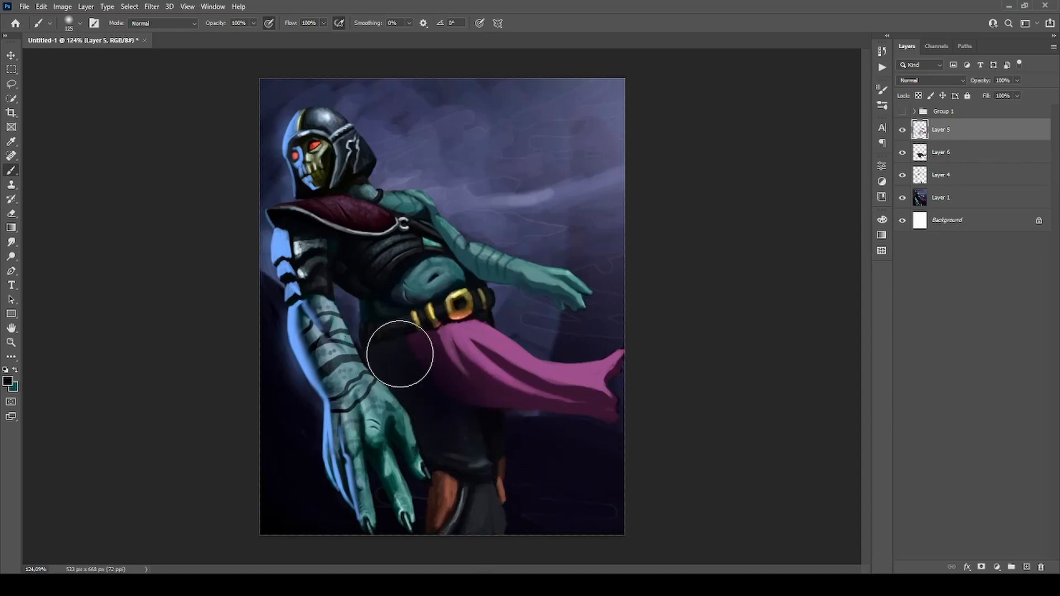
Toggle Layer 5's visibility and compare the painting with and without the darkened leg.
{"action": "scroll", "coordinate": [673, 407], "scroll_direction": "down", "scroll_amount": 3}
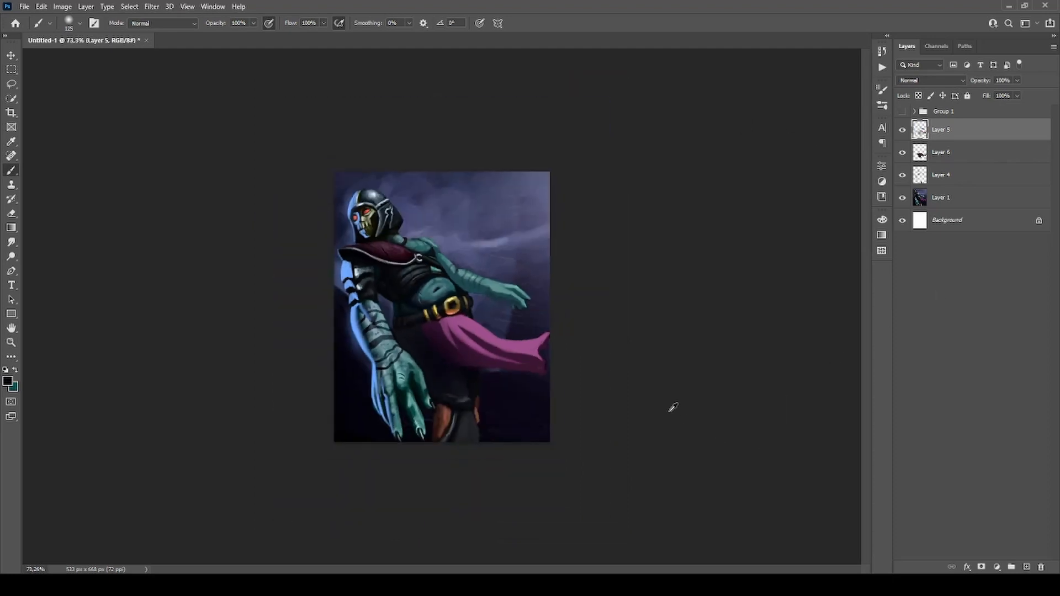
{"action": "left_click", "coordinate": [903, 130]}
{"action": "left_click", "coordinate": [903, 129]}
{"action": "scroll", "coordinate": [556, 259], "scroll_direction": "down", "scroll_amount": 2}
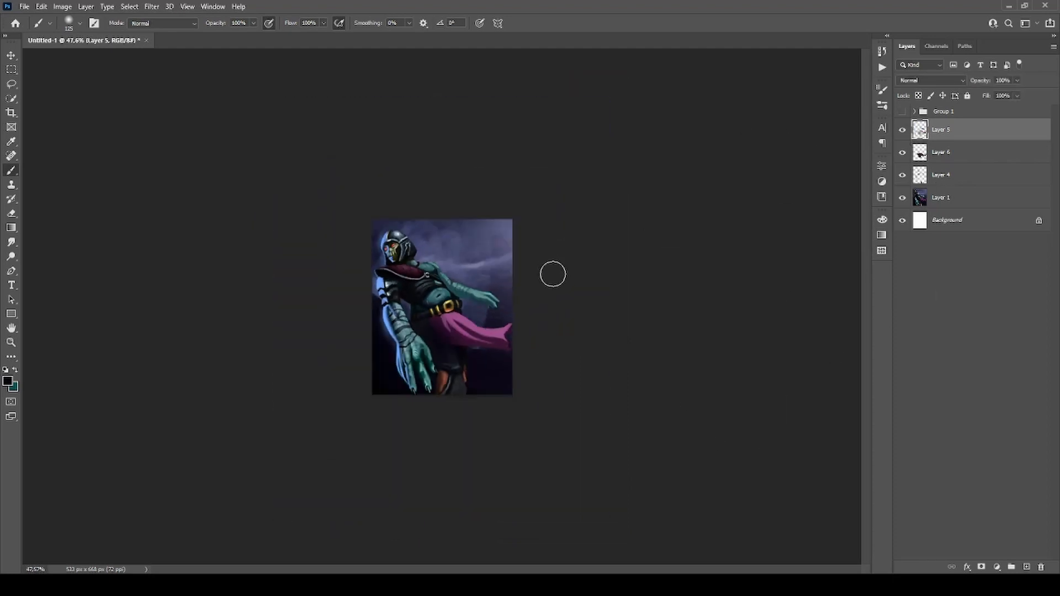
{"action": "scroll", "coordinate": [506, 307], "scroll_direction": "up", "scroll_amount": 2}
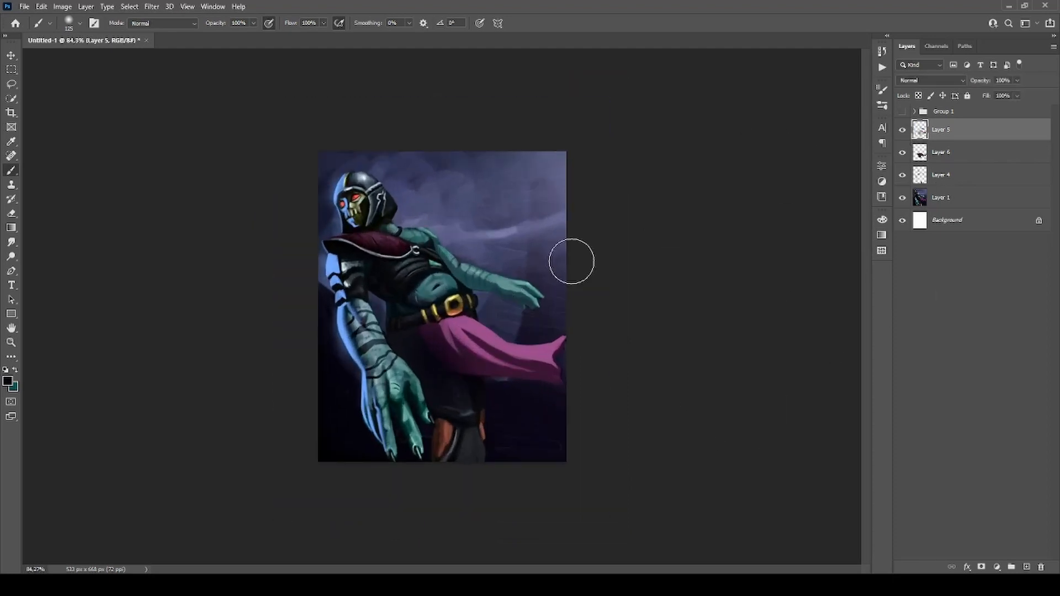
Group Layers 4, 5 and 6, and add a new empty layer above the group.
{"action": "left_click", "coordinate": [965, 179], "text": "shift"}
{"action": "key", "text": "ctrl+g"}
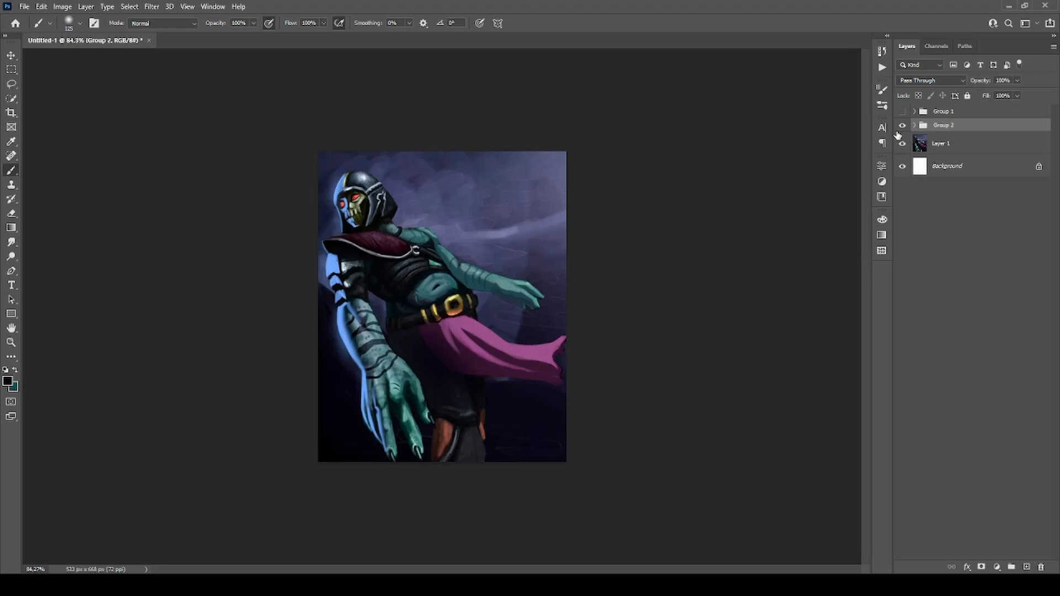
{"action": "scroll", "coordinate": [409, 193], "scroll_direction": "up", "scroll_amount": 5}
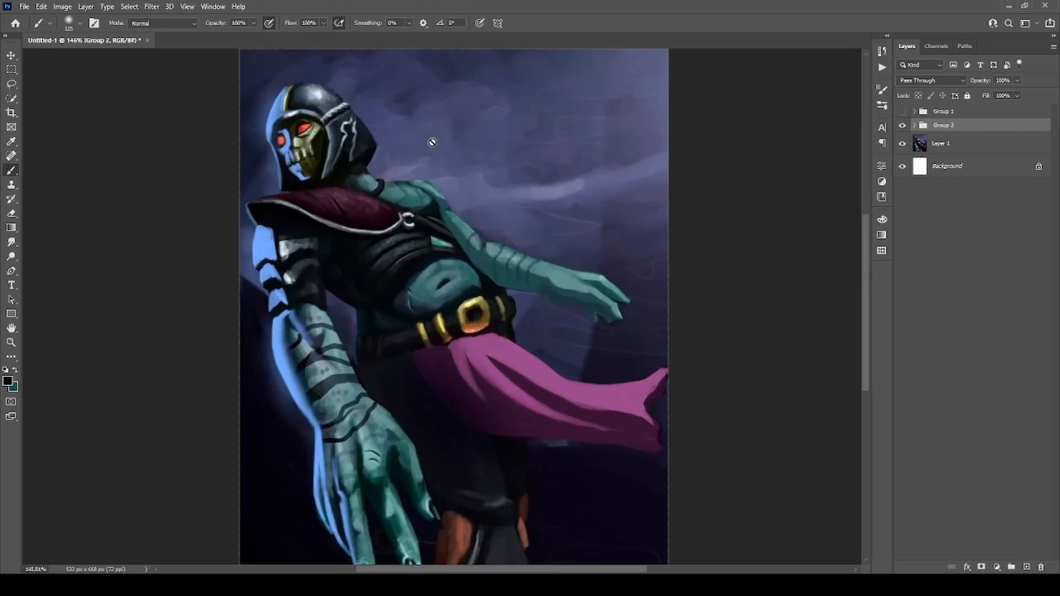
{"action": "left_click", "coordinate": [1025, 568]}
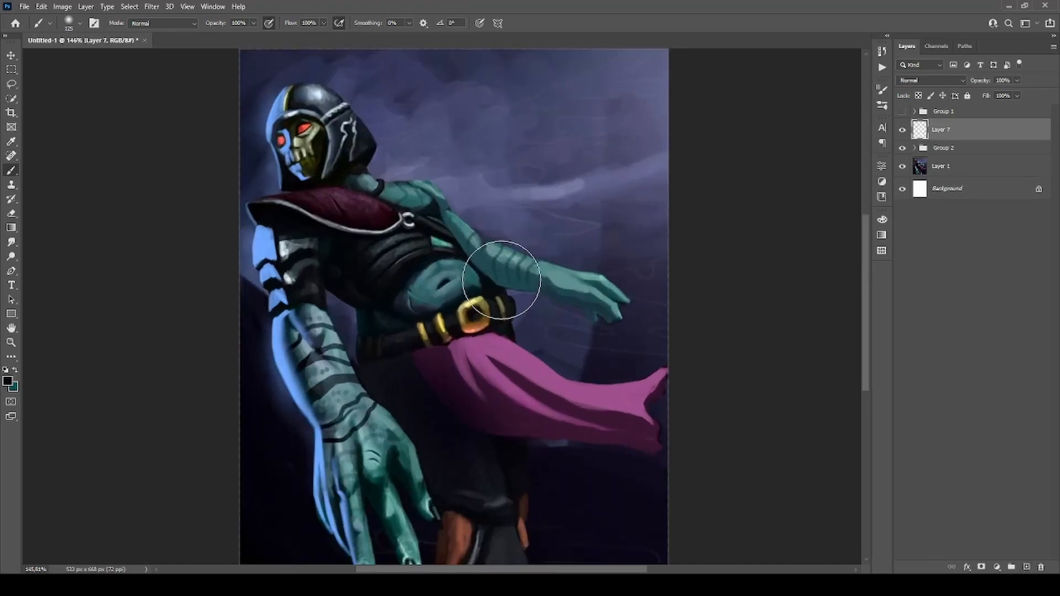
On Layer 7, paint olive green over the pale highlights of the skull face and sample a dark tone for its mouth details.
{"action": "left_click", "coordinate": [685, 459]}
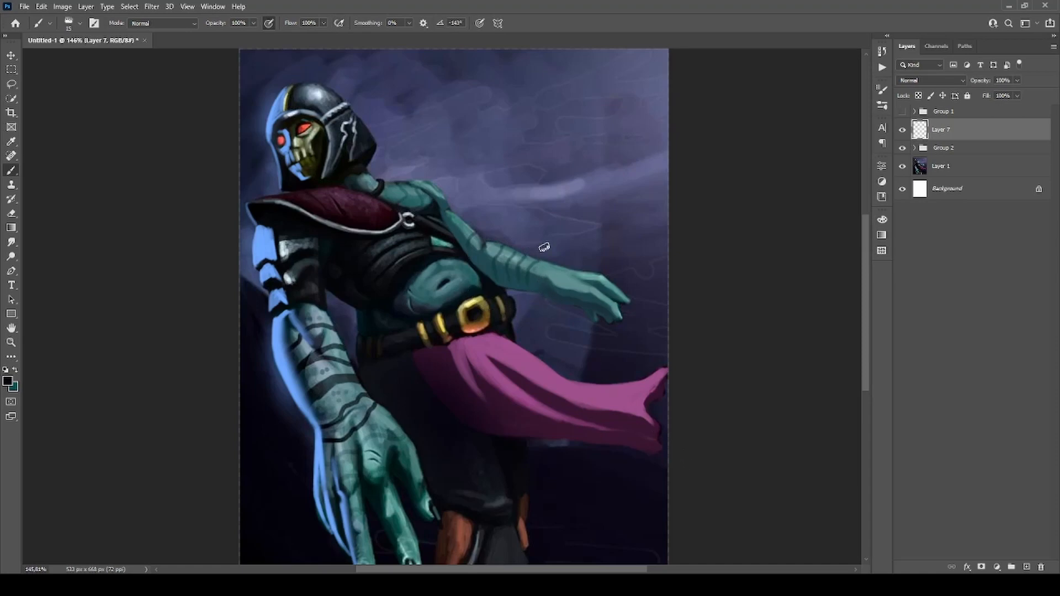
{"action": "left_click", "coordinate": [414, 260], "text": "alt"}
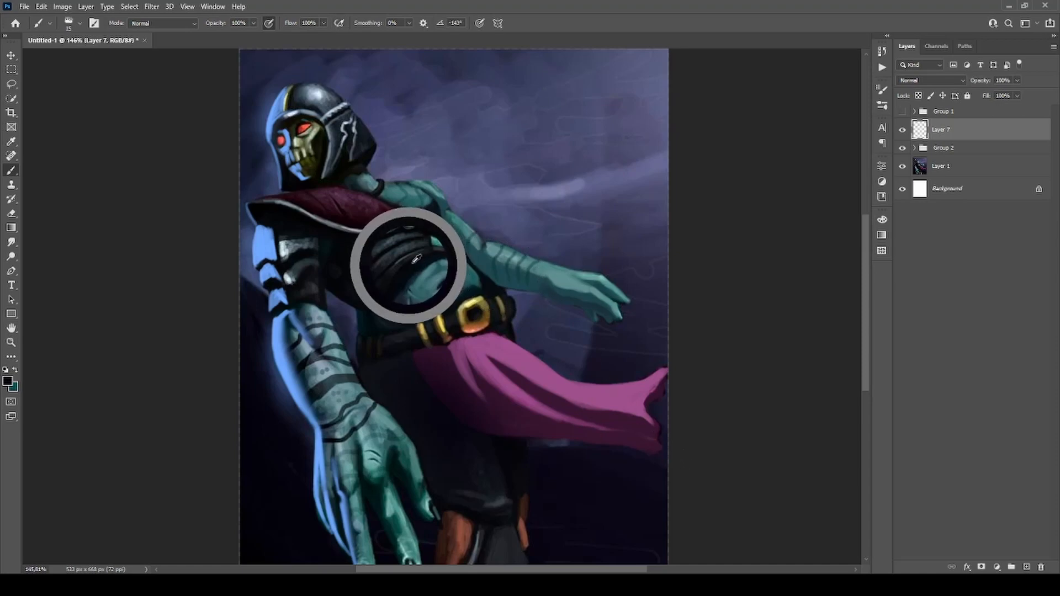
{"action": "key", "text": "i"}
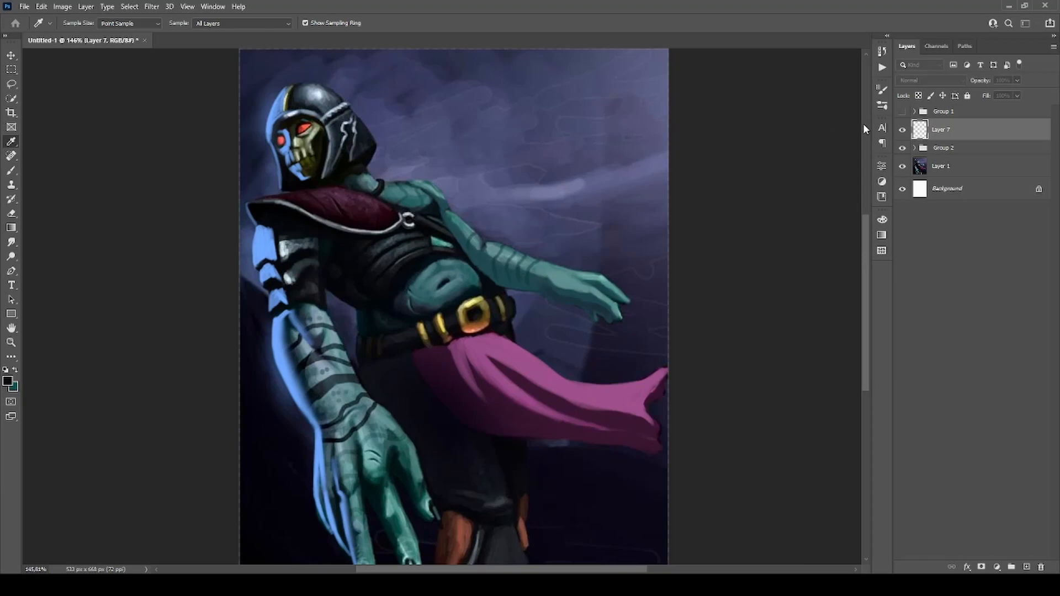
{"action": "key", "text": "b"}
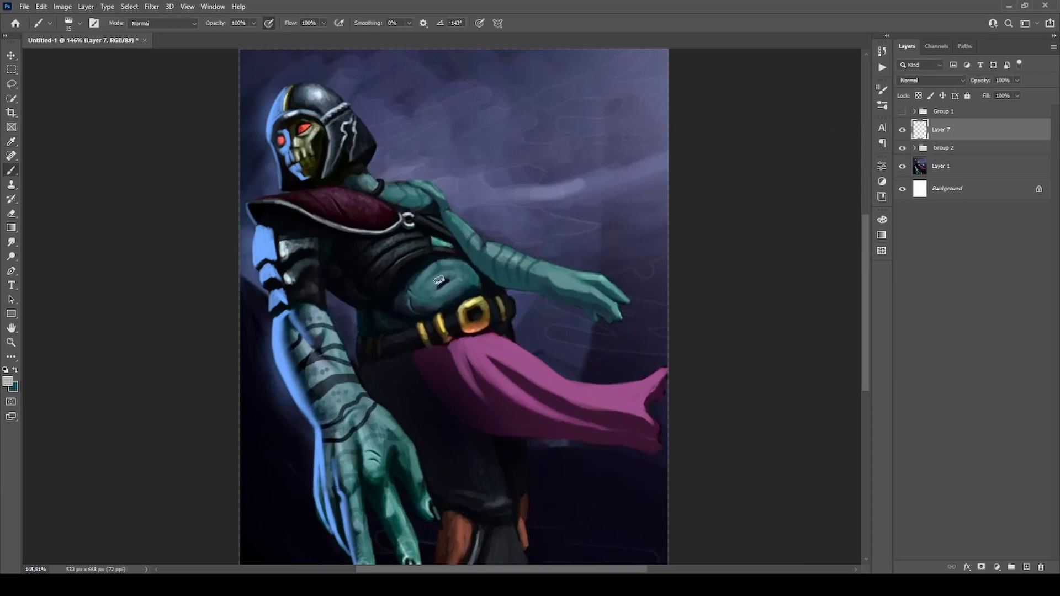
{"action": "left_click", "coordinate": [320, 120], "text": "alt"}
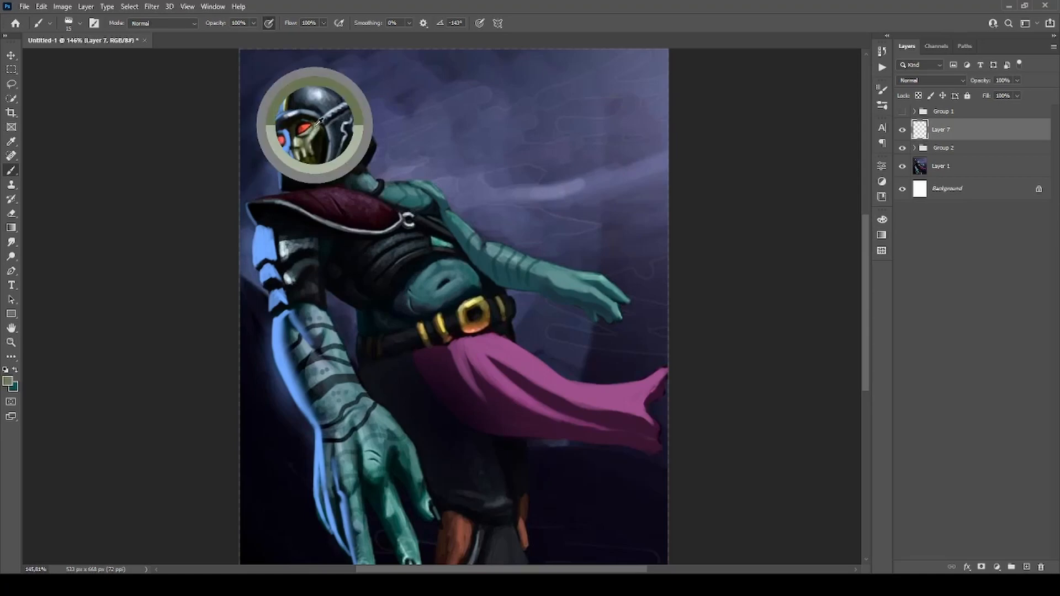
{"action": "key", "text": "i"}
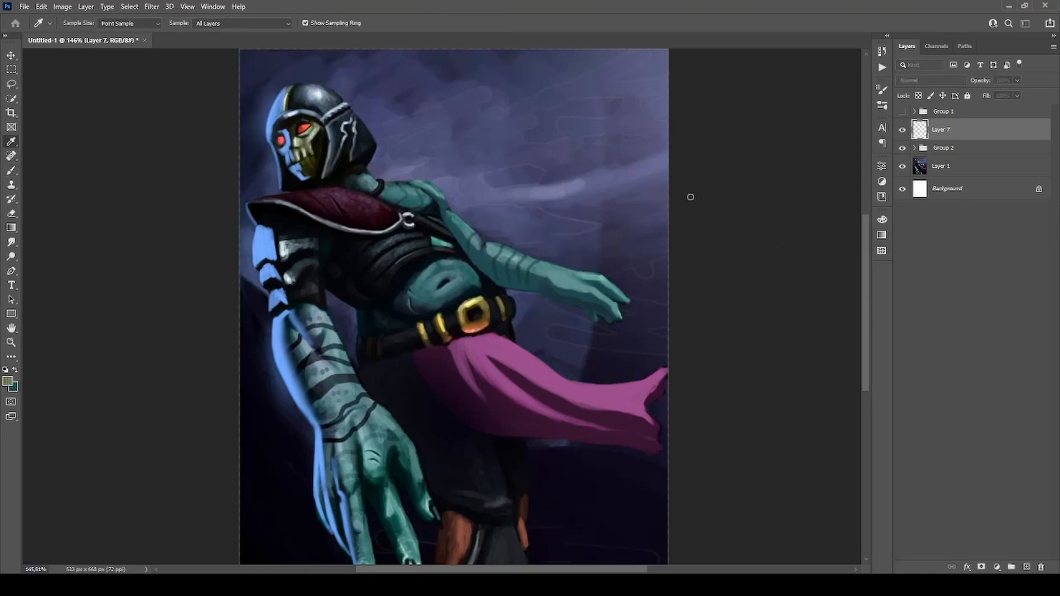
{"action": "key", "text": "b"}
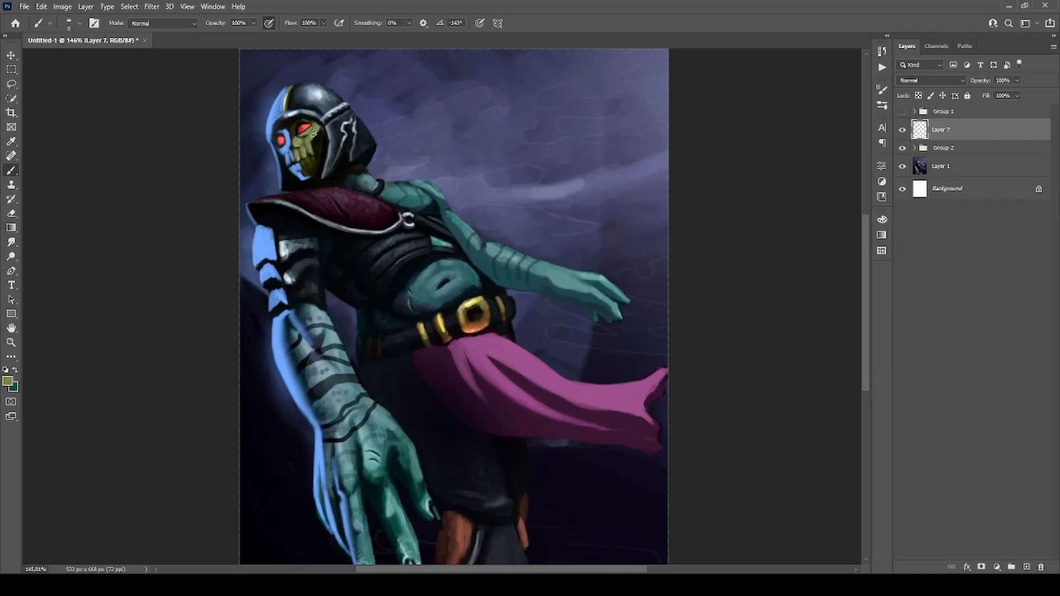
{"action": "left_click", "coordinate": [309, 166], "text": "alt"}
{"action": "scroll", "coordinate": [517, 106], "scroll_direction": "down", "scroll_amount": 5}
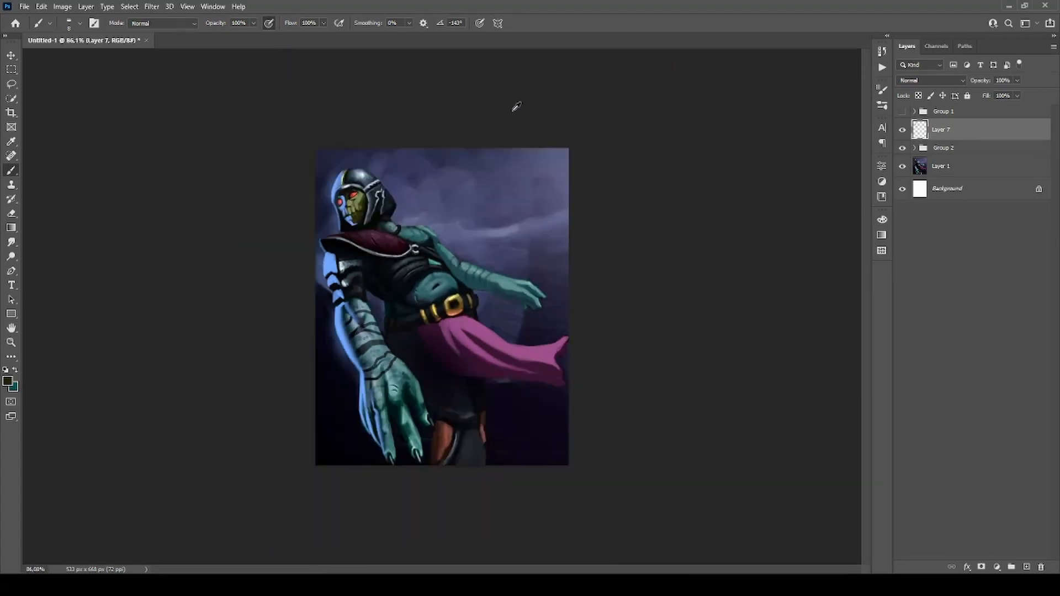
Toggle Layer 7's visibility to compare the skull face with and without the olive repaint.
{"action": "scroll", "coordinate": [496, 278], "scroll_direction": "up", "scroll_amount": 2}
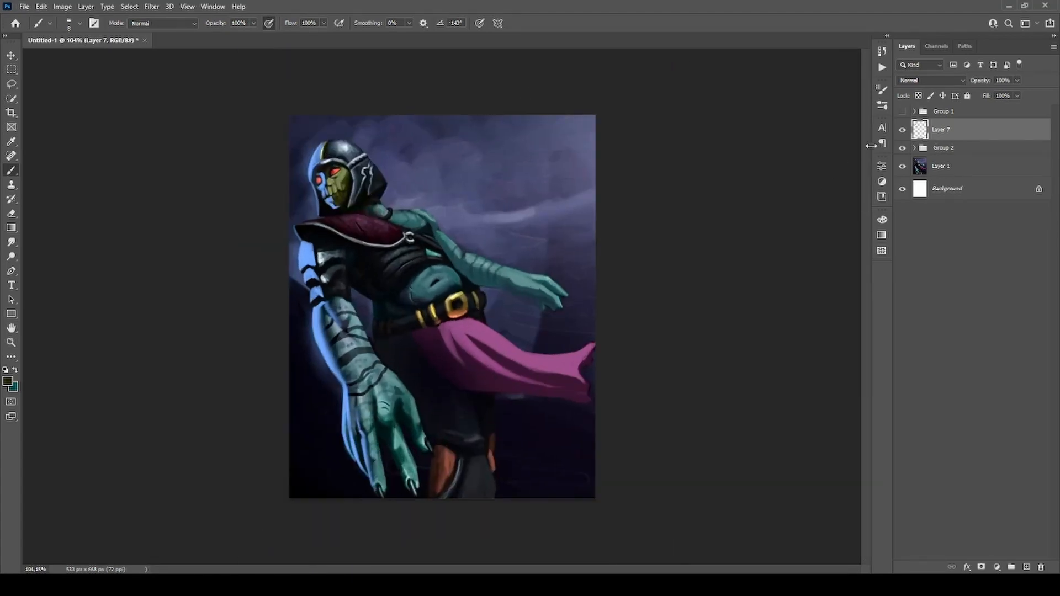
{"action": "left_click", "coordinate": [903, 132]}
{"action": "left_click", "coordinate": [902, 132]}
{"action": "left_click", "coordinate": [902, 131]}
{"action": "left_click", "coordinate": [902, 131]}
{"action": "scroll", "coordinate": [341, 188], "scroll_direction": "up", "scroll_amount": 2}
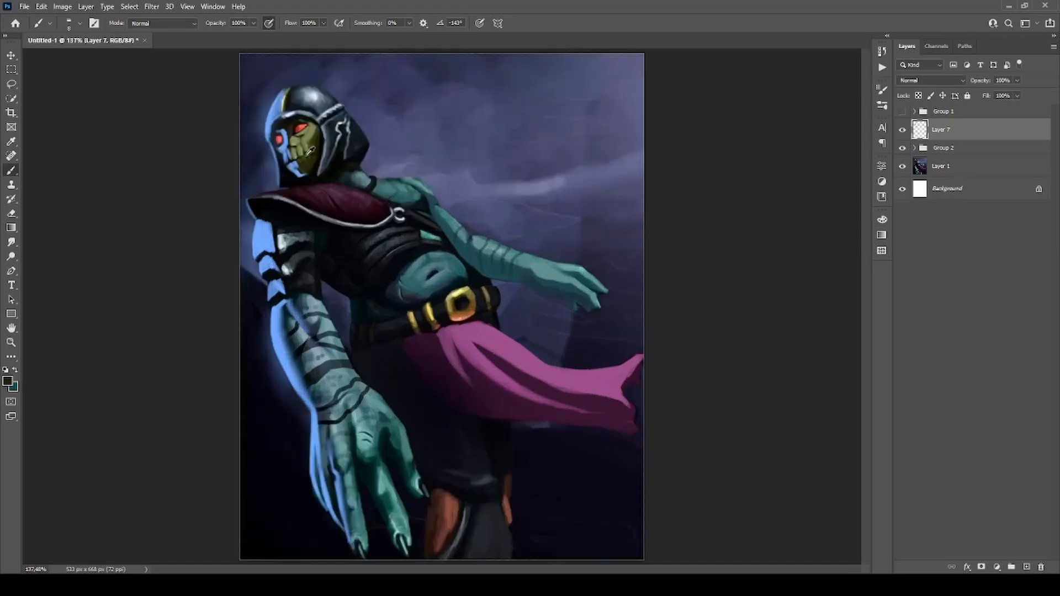
Refine the skull face with colours sampled from its olive and blue areas, and move Layer 7 into Group 2.
{"action": "left_click", "coordinate": [317, 131], "text": "alt"}
{"action": "left_click", "coordinate": [284, 152], "text": "alt"}
{"action": "left_click_drag", "start_coordinate": [943, 131], "coordinate": [944, 150]}
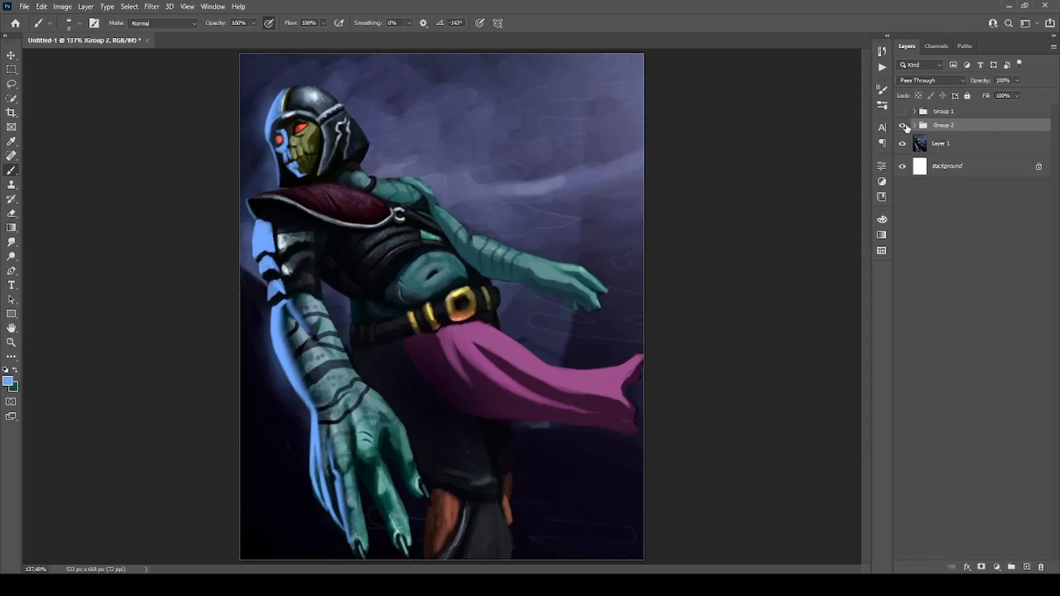
Toggle Group 2's visibility repeatedly to compare the original painting with all the corrections.
{"action": "left_click", "coordinate": [904, 126]}
{"action": "scroll", "coordinate": [552, 187], "scroll_direction": "down", "scroll_amount": 3}
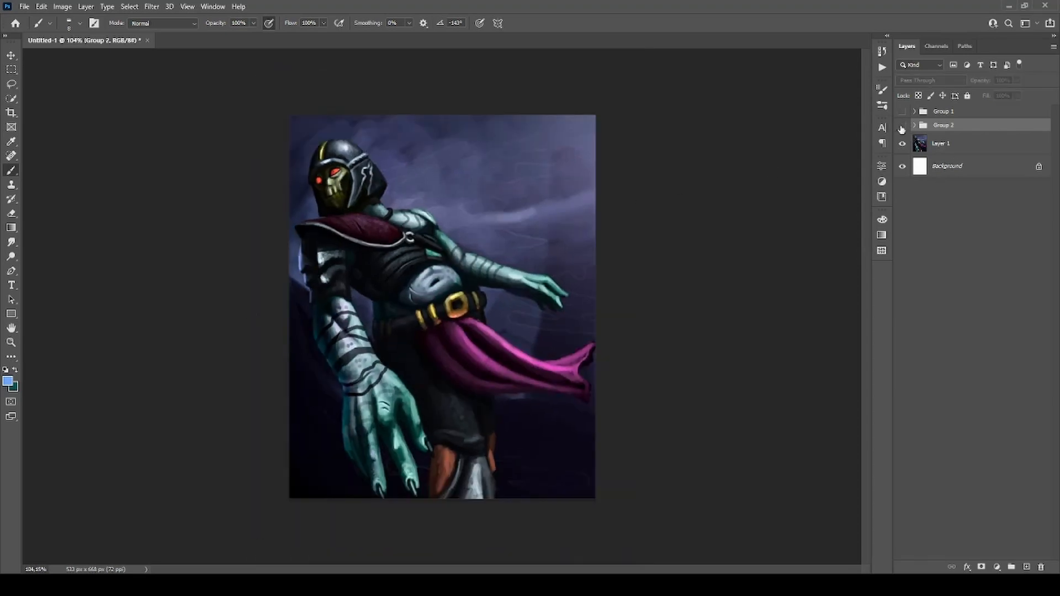
{"action": "left_click", "coordinate": [902, 127]}
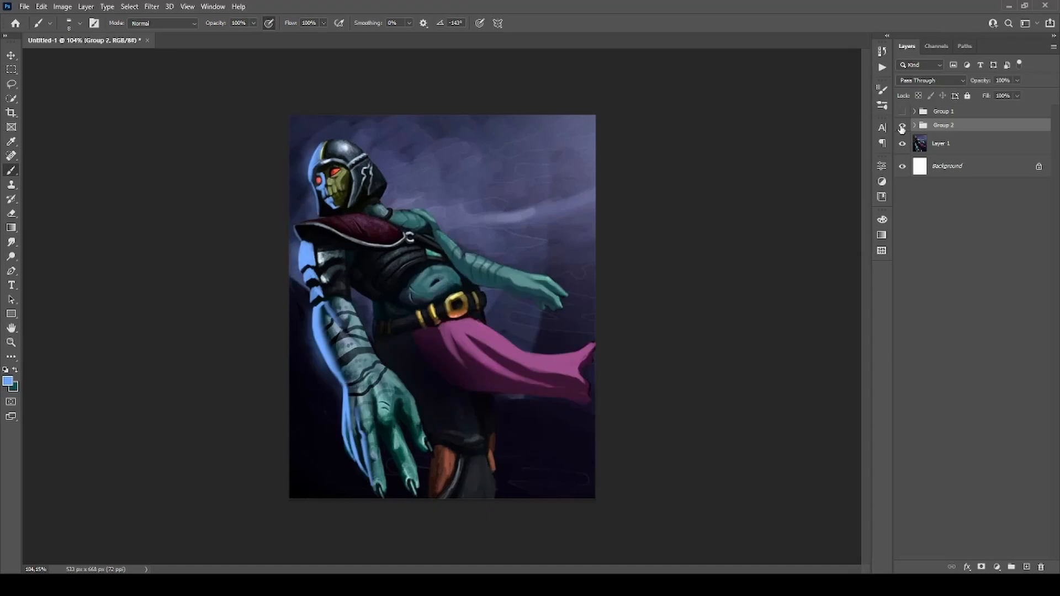
{"action": "left_click", "coordinate": [902, 127]}
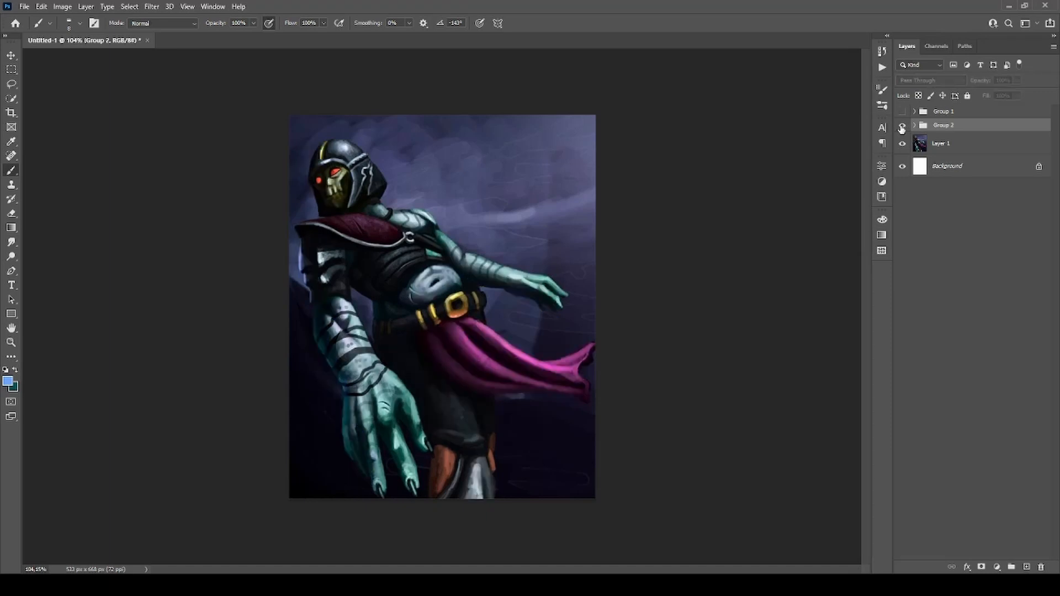
{"action": "left_click", "coordinate": [902, 127]}
{"action": "left_click", "coordinate": [902, 127]}
{"action": "left_click", "coordinate": [902, 127]}
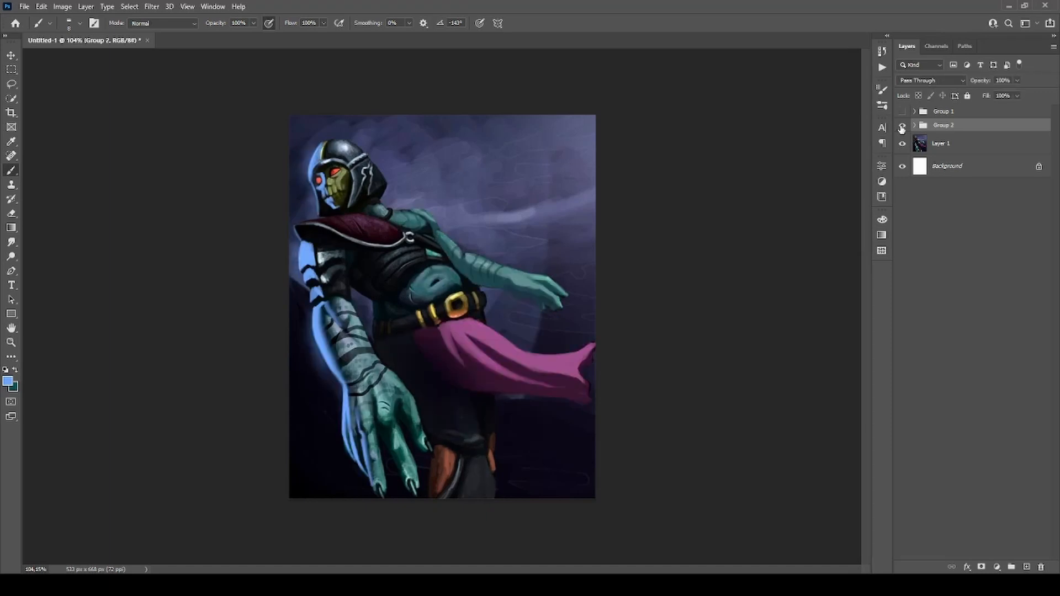
{"action": "left_click", "coordinate": [901, 127]}
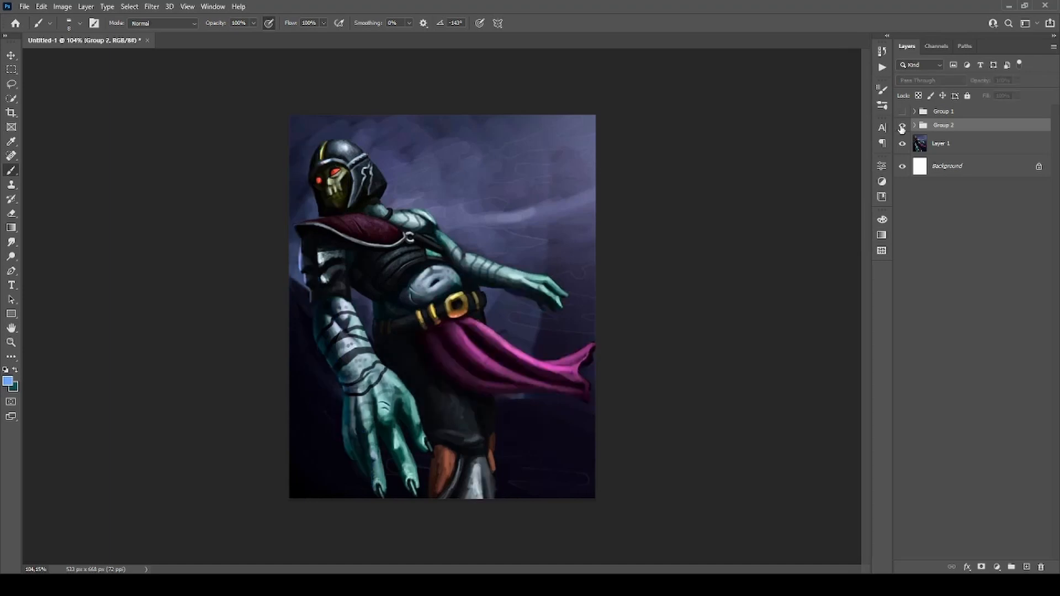
{"action": "left_click", "coordinate": [902, 127]}
{"action": "left_click", "coordinate": [902, 127]}
{"action": "left_click", "coordinate": [903, 128]}
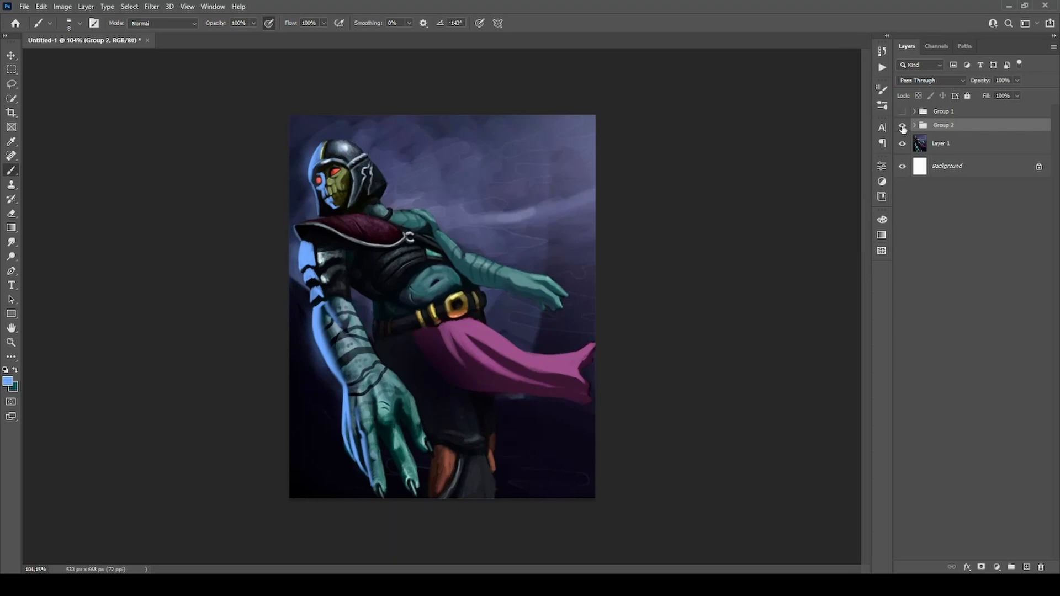
{"action": "left_click", "coordinate": [902, 128]}
{"action": "left_click", "coordinate": [903, 128]}
Add a new layer above Group 2 and set the brush colour to bright red for annotations.
{"action": "left_click", "coordinate": [1026, 567]}
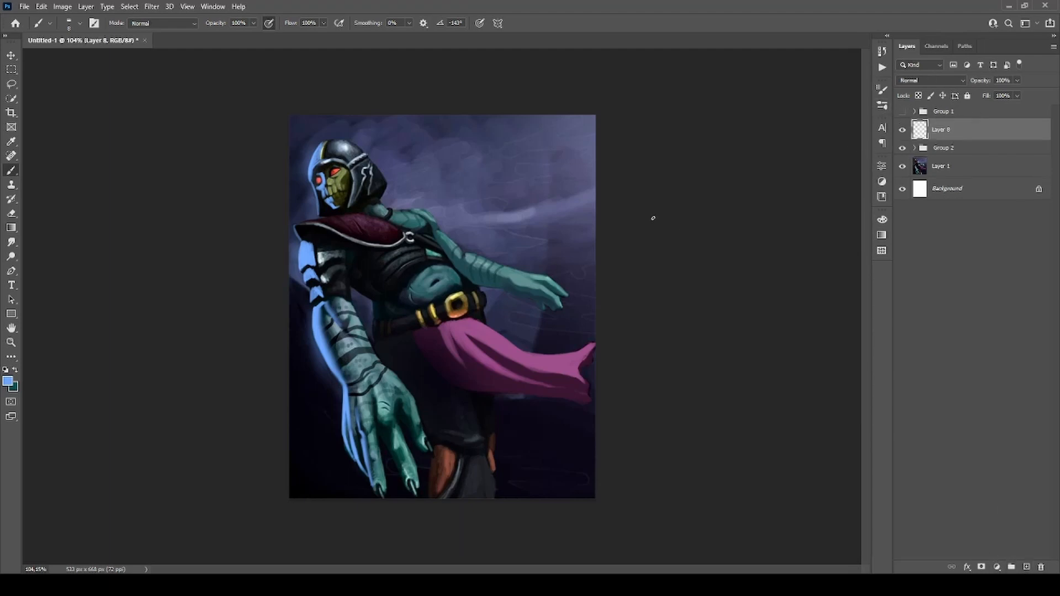
{"action": "key", "text": "i"}
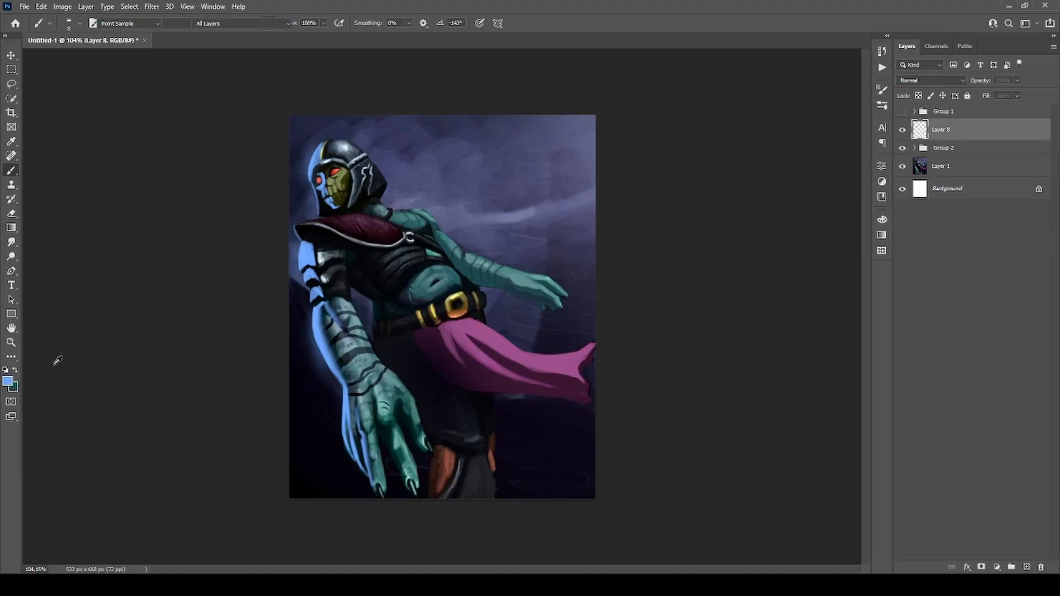
{"action": "key", "text": "b"}
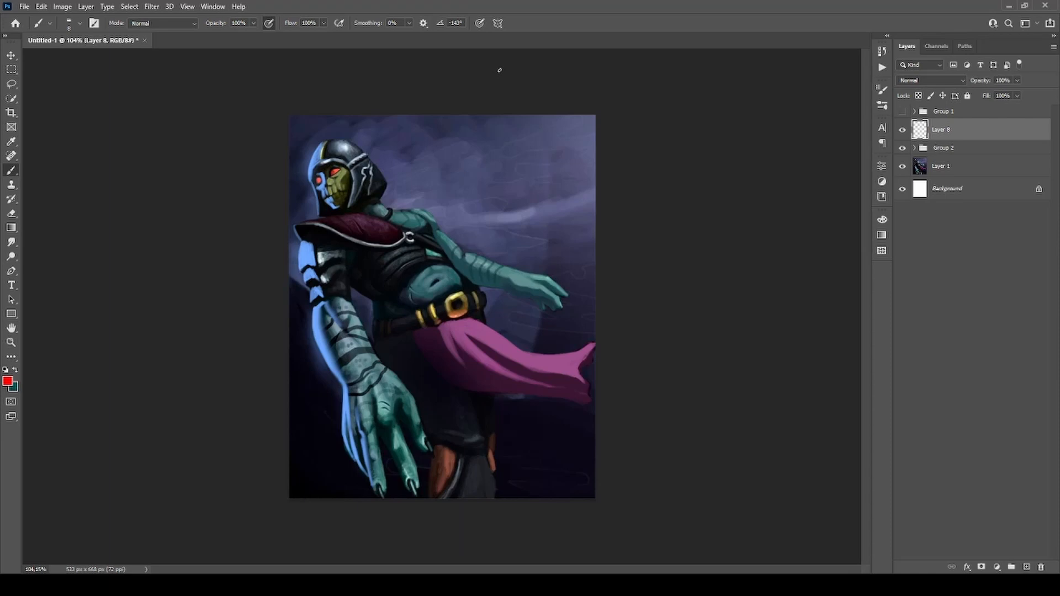
Circle the tilted head in red and mark the side of its helmet, undoing the marks.
{"action": "mouse_move", "coordinate": [316, 131]}
{"action": "left_mouse_down"}
{"action": "mouse_move", "coordinate": [365, 229]}
{"action": "mouse_move", "coordinate": [385, 116]}
{"action": "left_mouse_up"}
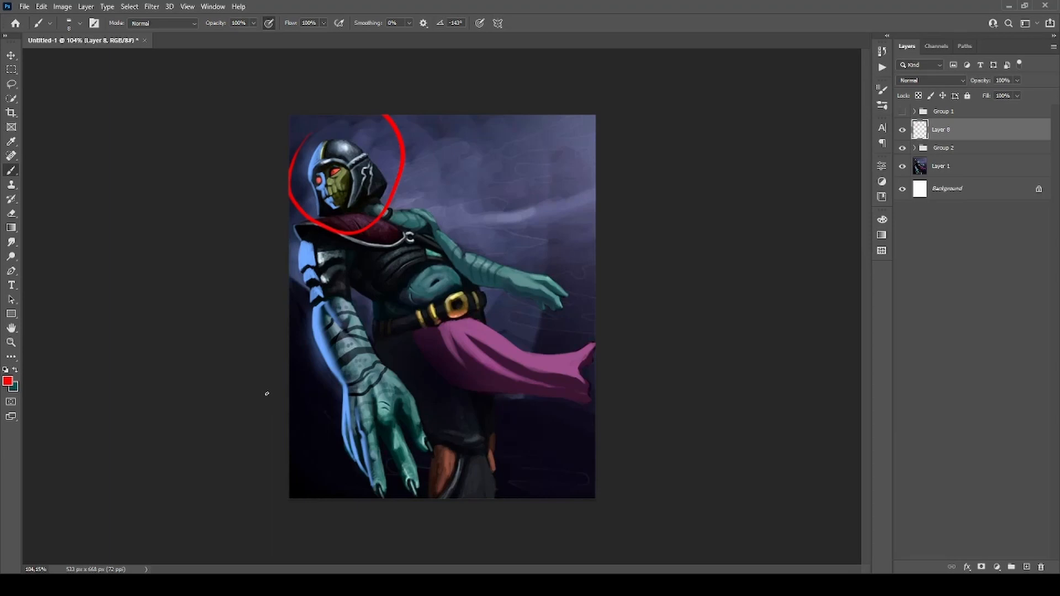
{"action": "key", "text": "ctrl+z"}
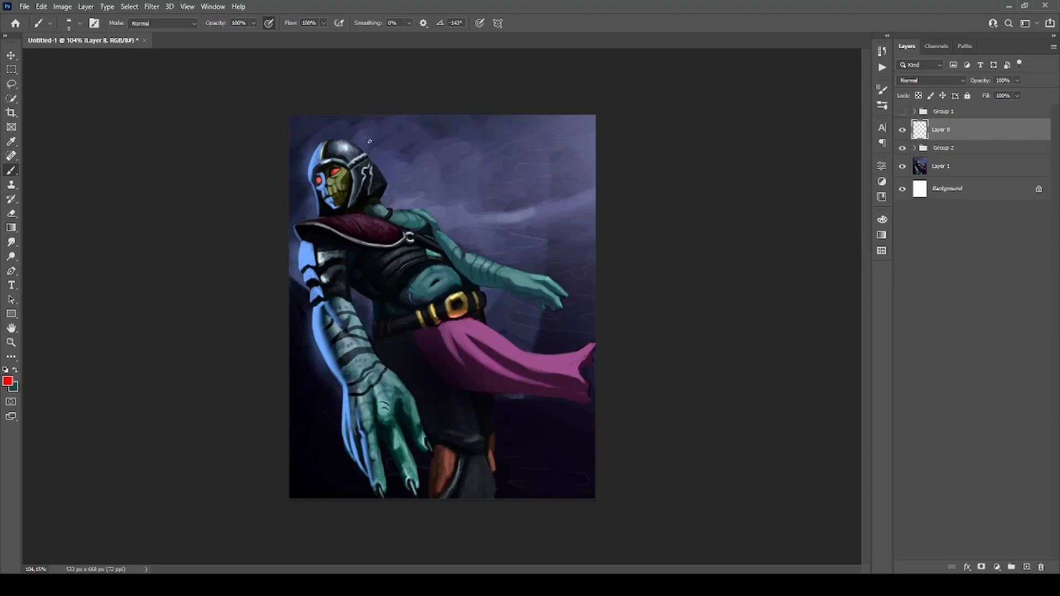
{"action": "mouse_move", "coordinate": [373, 157]}
{"action": "left_mouse_down"}
{"action": "mouse_move", "coordinate": [365, 149]}
{"action": "mouse_move", "coordinate": [369, 166]}
{"action": "left_mouse_up"}
{"action": "key", "text": "ctrl+z"}
Sketch red strokes from the skull face out to the nearby canvas edge to show its facing direction, undoing each one.
{"action": "key", "text": "ctrl+z"}
{"action": "mouse_move", "coordinate": [330, 175]}
{"action": "left_mouse_down"}
{"action": "mouse_move", "coordinate": [335, 164]}
{"action": "mouse_move", "coordinate": [288, 197]}
{"action": "left_mouse_up"}
{"action": "key", "text": "ctrl+z"}
{"action": "key", "text": "ctrl+z"}
{"action": "key", "text": "ctrl+z"}
{"action": "left_click_drag", "start_coordinate": [307, 194], "coordinate": [285, 198]}
{"action": "key", "text": "ctrl+z"}
{"action": "key", "text": "ctrl+z"}
{"action": "mouse_move", "coordinate": [326, 213]}
{"action": "left_mouse_down"}
{"action": "mouse_move", "coordinate": [376, 205]}
{"action": "mouse_move", "coordinate": [301, 176]}
{"action": "mouse_move", "coordinate": [389, 160]}
{"action": "mouse_move", "coordinate": [288, 200]}
{"action": "left_mouse_up"}
{"action": "key", "text": "ctrl+z"}
{"action": "key", "text": "ctrl+z"}
Sketch red guide curves from the face down along the near arm and out of the canvas, undoing each one.
{"action": "mouse_move", "coordinate": [348, 176]}
{"action": "left_mouse_down"}
{"action": "mouse_move", "coordinate": [334, 209]}
{"action": "mouse_move", "coordinate": [333, 294]}
{"action": "mouse_move", "coordinate": [369, 423]}
{"action": "mouse_move", "coordinate": [425, 522]}
{"action": "left_mouse_up"}
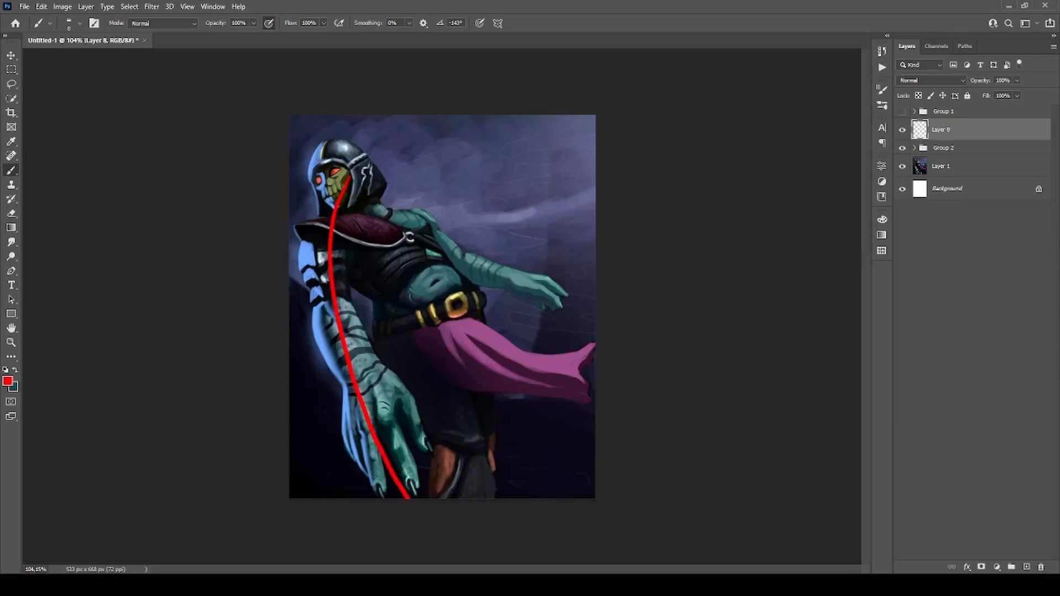
{"action": "key", "text": "ctrl+z"}
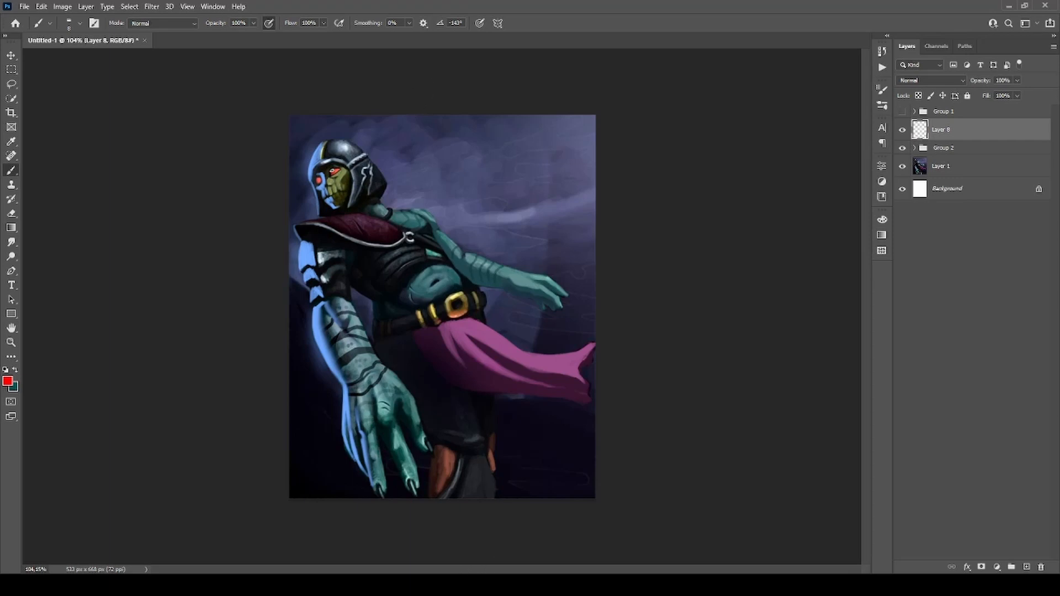
{"action": "left_click_drag", "start_coordinate": [335, 172], "coordinate": [256, 228]}
{"action": "key", "text": "ctrl+z"}
{"action": "mouse_move", "coordinate": [406, 514]}
{"action": "left_mouse_down"}
{"action": "mouse_move", "coordinate": [334, 252]}
{"action": "mouse_move", "coordinate": [338, 171]}
{"action": "mouse_move", "coordinate": [234, 280]}
{"action": "left_mouse_up"}
{"action": "key", "text": "ctrl+z"}
{"action": "key", "text": "ctrl+z"}
{"action": "key", "text": "ctrl+z"}
Outline the figure's upper silhouette and hatch the empty sky behind it in red, and clear all marks from Layer 8.
{"action": "mouse_move", "coordinate": [316, 147]}
{"action": "left_mouse_down"}
{"action": "mouse_move", "coordinate": [341, 137]}
{"action": "mouse_move", "coordinate": [377, 164]}
{"action": "mouse_move", "coordinate": [389, 203]}
{"action": "mouse_move", "coordinate": [432, 217]}
{"action": "mouse_move", "coordinate": [470, 257]}
{"action": "mouse_move", "coordinate": [595, 287]}
{"action": "left_mouse_up"}
{"action": "left_click_drag", "start_coordinate": [327, 114], "coordinate": [327, 136]}
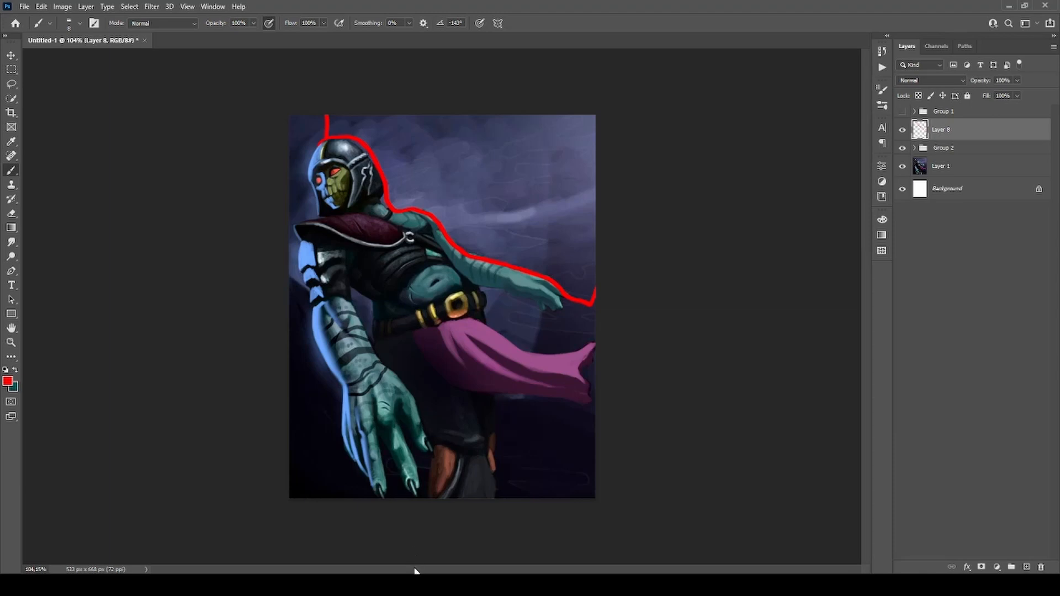
{"action": "mouse_move", "coordinate": [425, 109]}
{"action": "left_mouse_down"}
{"action": "mouse_move", "coordinate": [525, 119]}
{"action": "mouse_move", "coordinate": [523, 138]}
{"action": "mouse_move", "coordinate": [548, 145]}
{"action": "mouse_move", "coordinate": [506, 228]}
{"action": "mouse_move", "coordinate": [516, 261]}
{"action": "mouse_move", "coordinate": [595, 256]}
{"action": "left_mouse_up"}
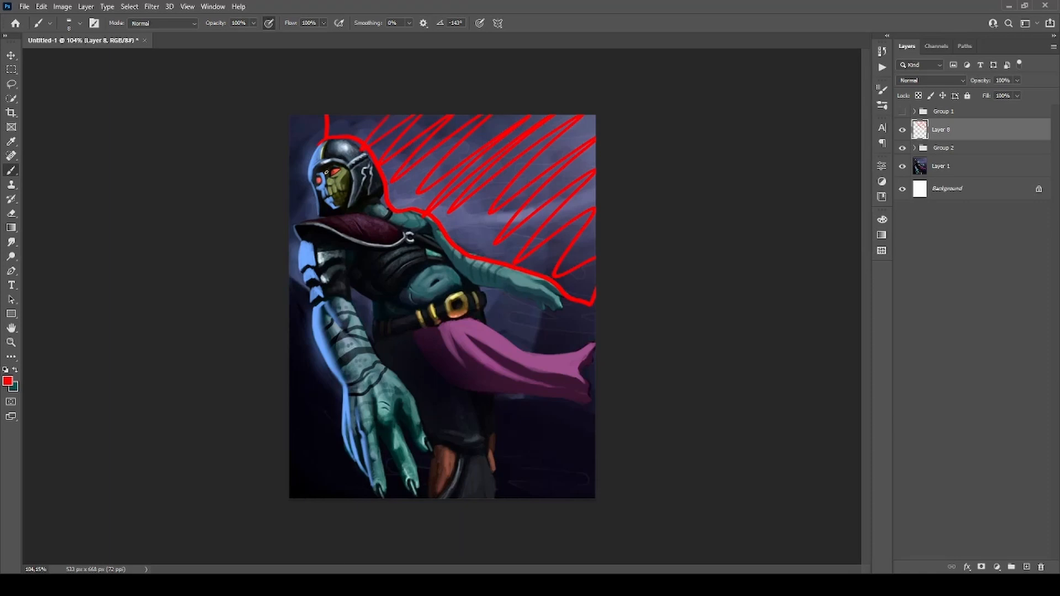
{"action": "left_click_drag", "start_coordinate": [325, 176], "coordinate": [288, 197]}
{"action": "key", "text": "ctrl+a"}
{"action": "key", "text": "Delete"}
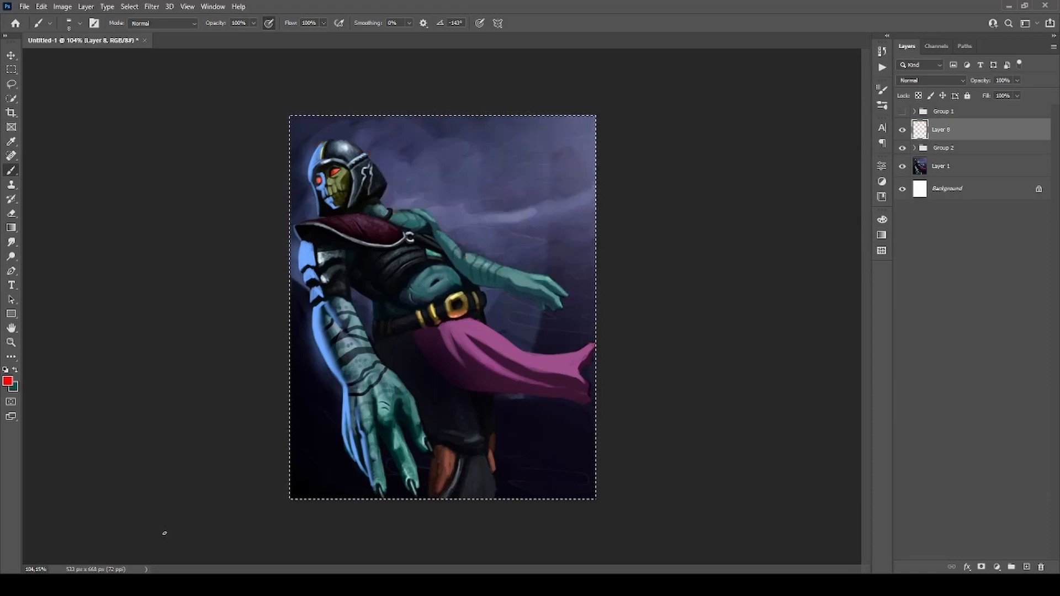
{"action": "key", "text": "ctrl+d"}
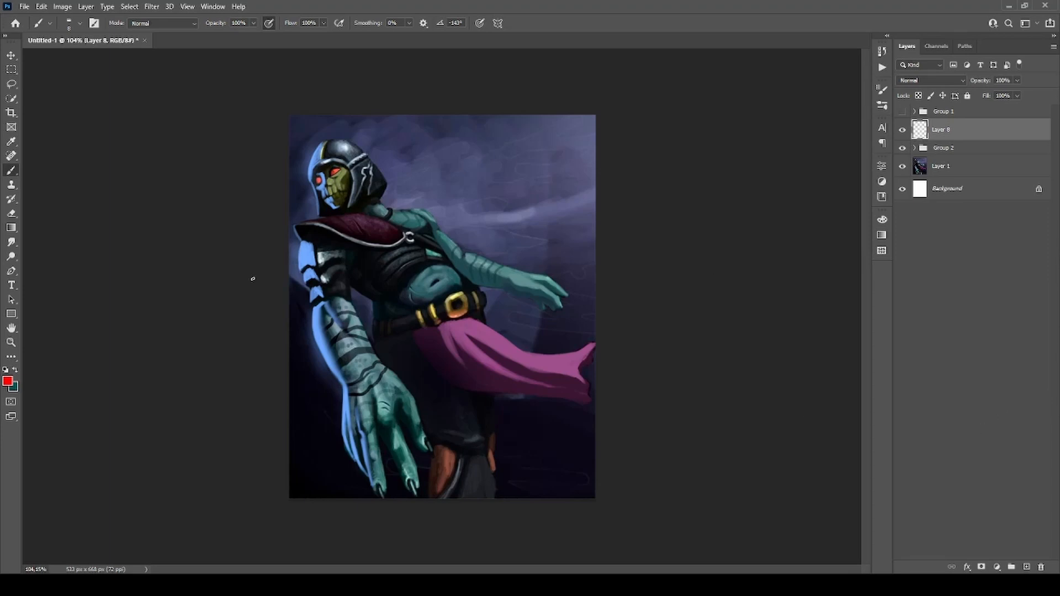
Undo a test stroke in the sky, show Group 1, and move Layer 8 above it.
{"action": "mouse_move", "coordinate": [496, 147]}
{"action": "left_mouse_down"}
{"action": "mouse_move", "coordinate": [481, 201]}
{"action": "mouse_move", "coordinate": [496, 179]}
{"action": "mouse_move", "coordinate": [473, 193]}
{"action": "left_mouse_up"}
{"action": "key", "text": "ctrl+z"}
{"action": "left_click", "coordinate": [902, 113]}
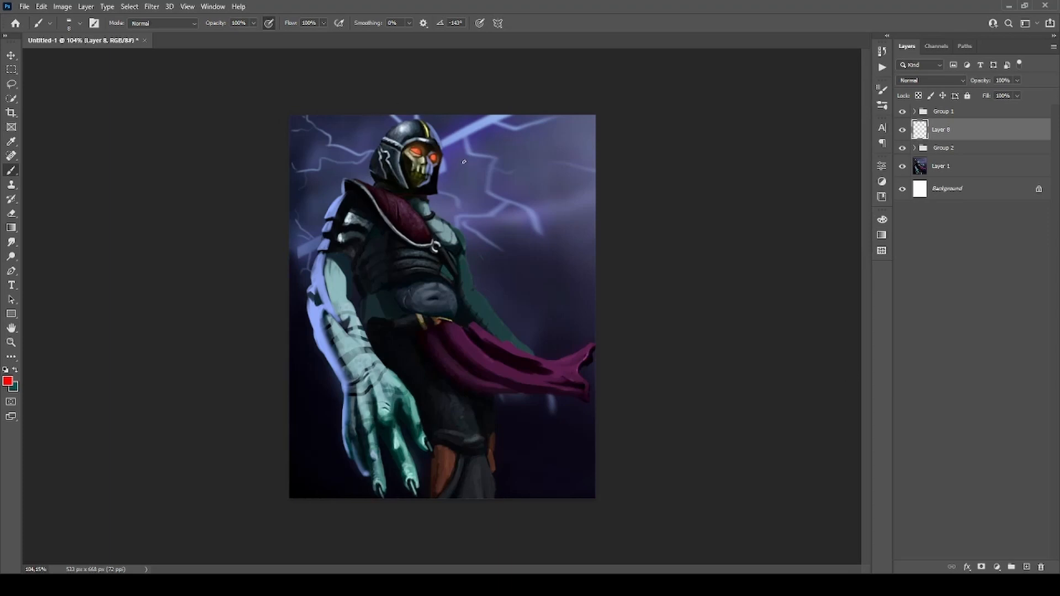
{"action": "left_click_drag", "start_coordinate": [925, 130], "coordinate": [921, 105]}
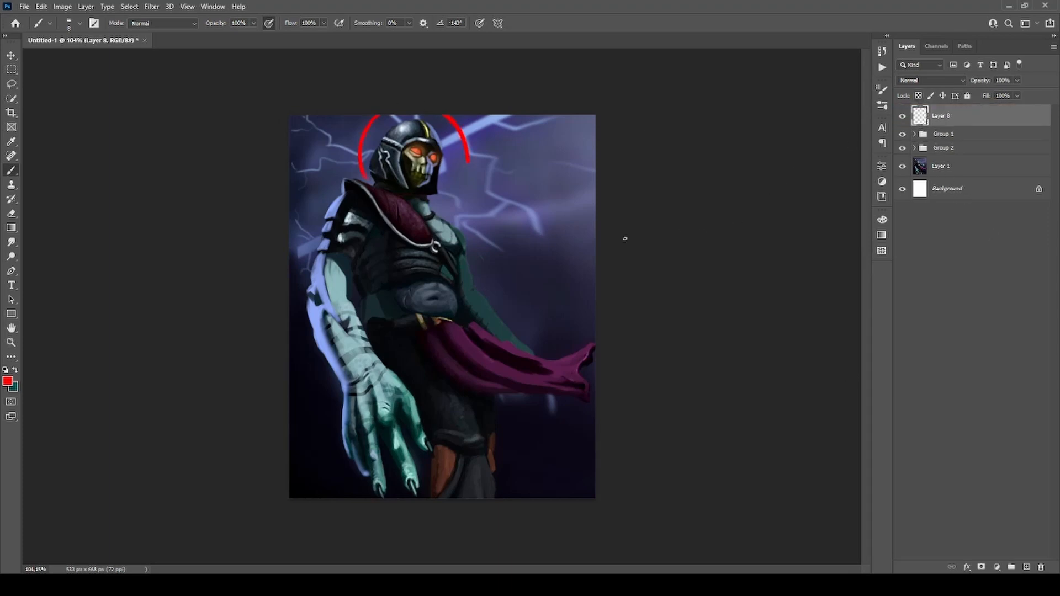
Circle the upright figure's head in red, undo the small face marks, and erase the circle with a lasso selection.
{"action": "mouse_move", "coordinate": [466, 141]}
{"action": "left_mouse_down"}
{"action": "mouse_move", "coordinate": [426, 202]}
{"action": "mouse_move", "coordinate": [367, 117]}
{"action": "left_mouse_up"}
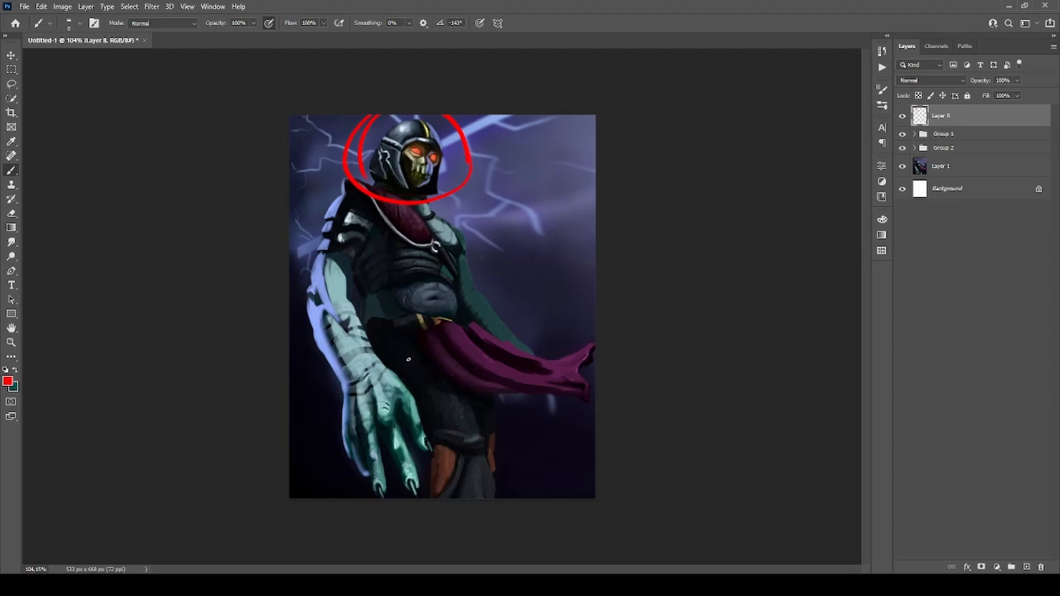
{"action": "left_click_drag", "start_coordinate": [434, 160], "coordinate": [458, 173]}
{"action": "key", "text": "ctrl+z"}
{"action": "left_click_drag", "start_coordinate": [434, 156], "coordinate": [419, 152]}
{"action": "key", "text": "ctrl+z"}
{"action": "key", "text": "l"}
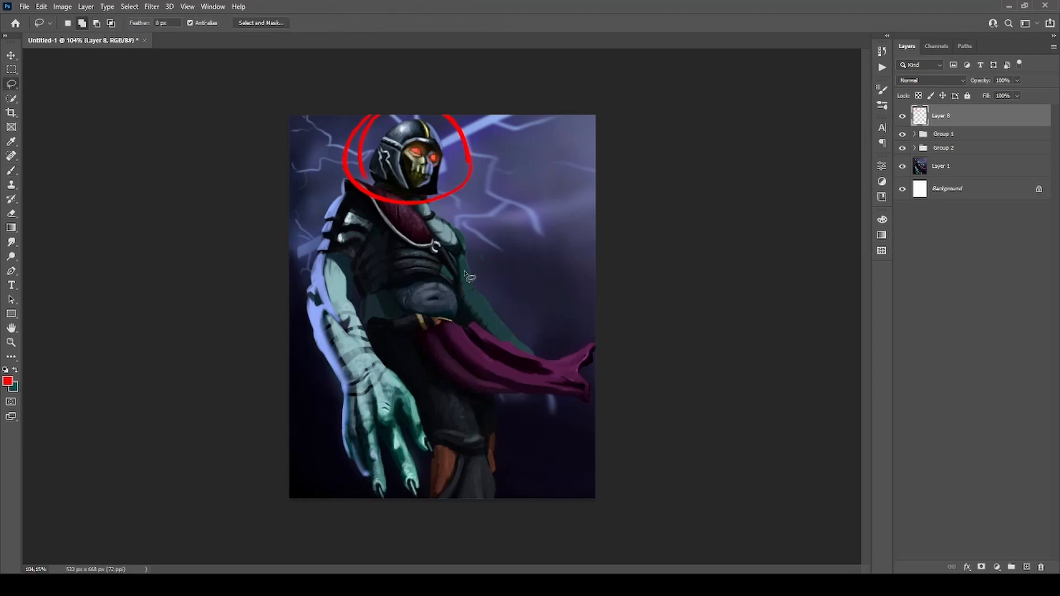
{"action": "mouse_move", "coordinate": [500, 117]}
{"action": "left_mouse_down"}
{"action": "mouse_move", "coordinate": [442, 274]}
{"action": "mouse_move", "coordinate": [360, 90]}
{"action": "left_mouse_up"}
{"action": "key", "text": "Delete"}
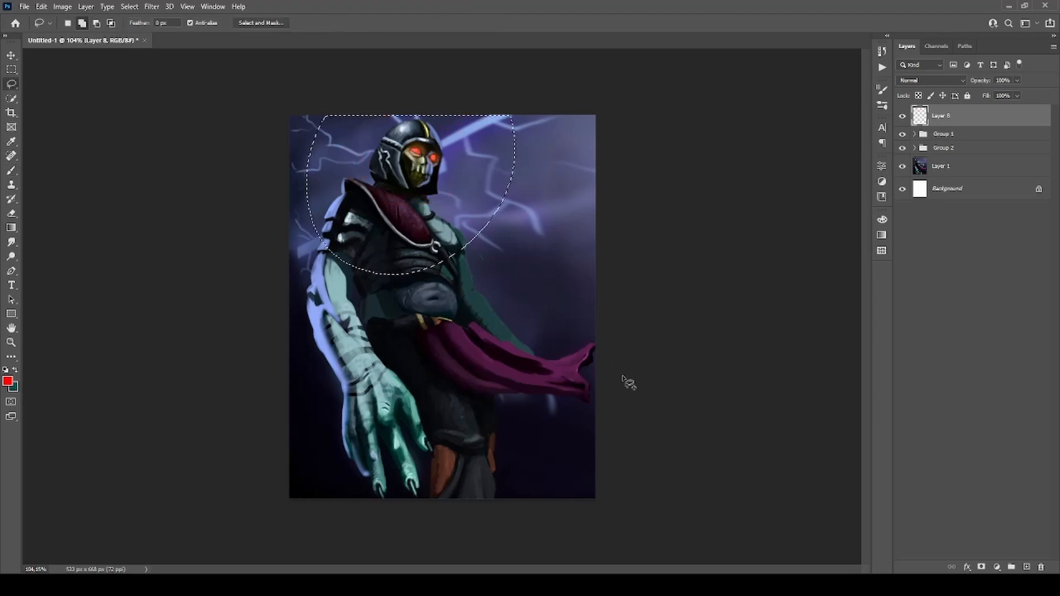
{"action": "key", "text": "ctrl+d"}
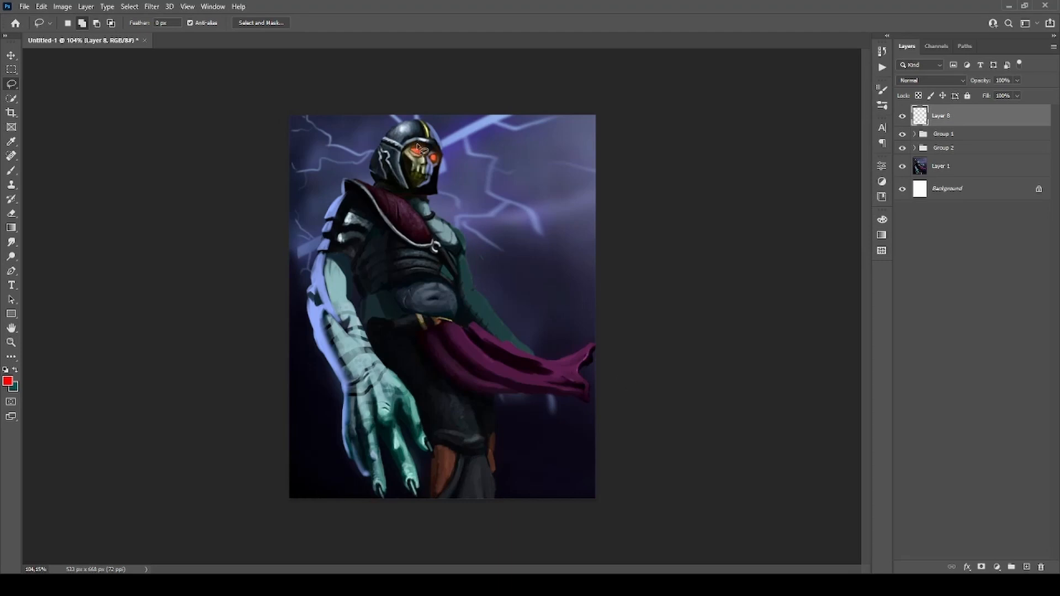
Circle the upright figure's glowing eye with the red brush and undo the mark.
{"action": "key", "text": "b"}
{"action": "mouse_move", "coordinate": [407, 161]}
{"action": "left_mouse_down"}
{"action": "mouse_move", "coordinate": [432, 141]}
{"action": "mouse_move", "coordinate": [426, 157]}
{"action": "left_mouse_up"}
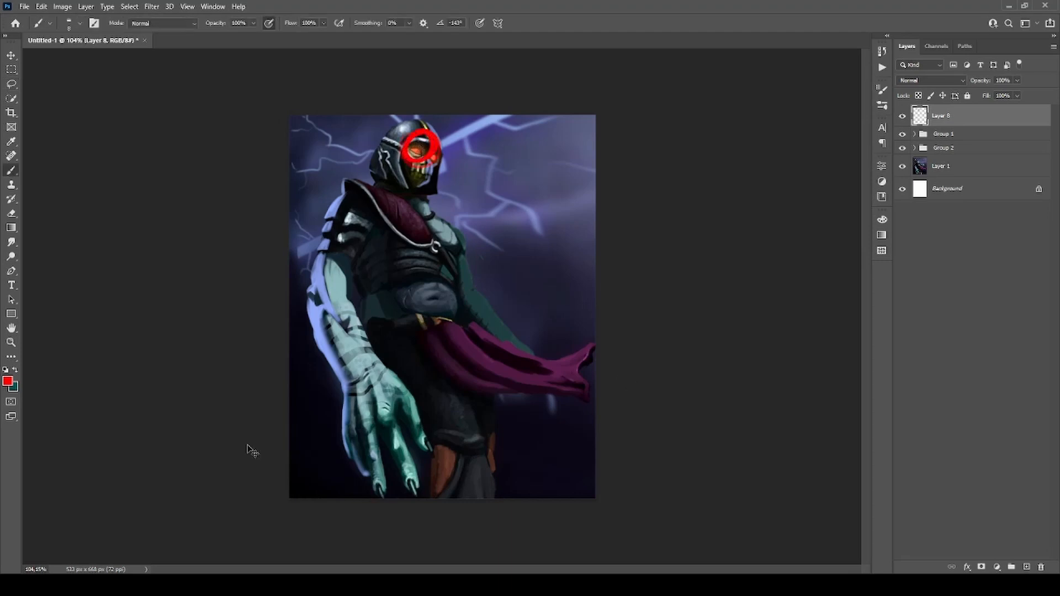
{"action": "key", "text": "ctrl+z"}
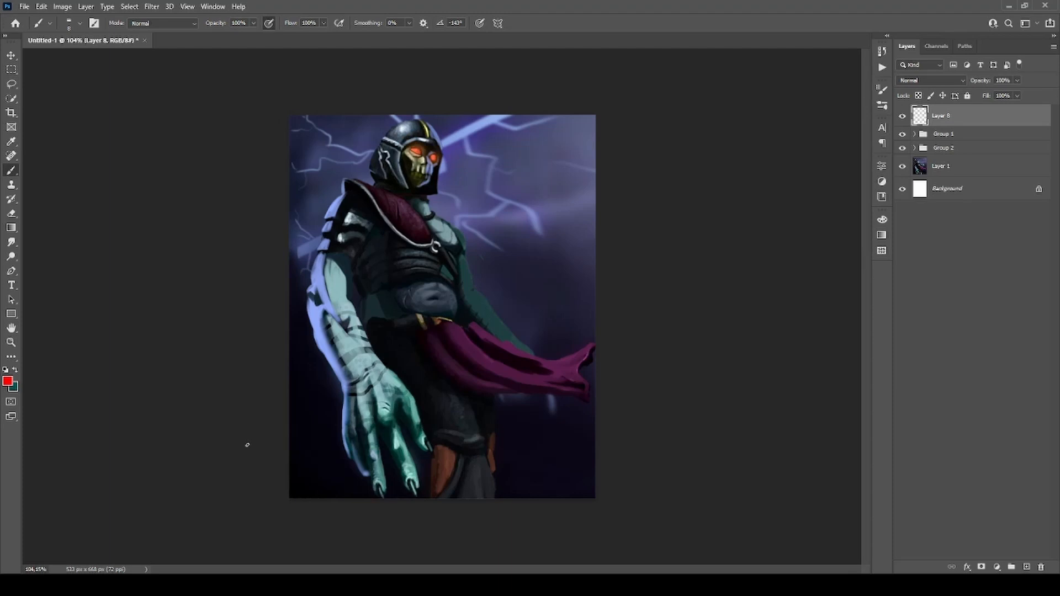
Circle the upper body and head, add a downward arrow and a curved body line in red, and undo all these marks.
{"action": "mouse_move", "coordinate": [353, 125]}
{"action": "left_mouse_down"}
{"action": "mouse_move", "coordinate": [345, 330]}
{"action": "mouse_move", "coordinate": [487, 334]}
{"action": "mouse_move", "coordinate": [432, 102]}
{"action": "left_mouse_up"}
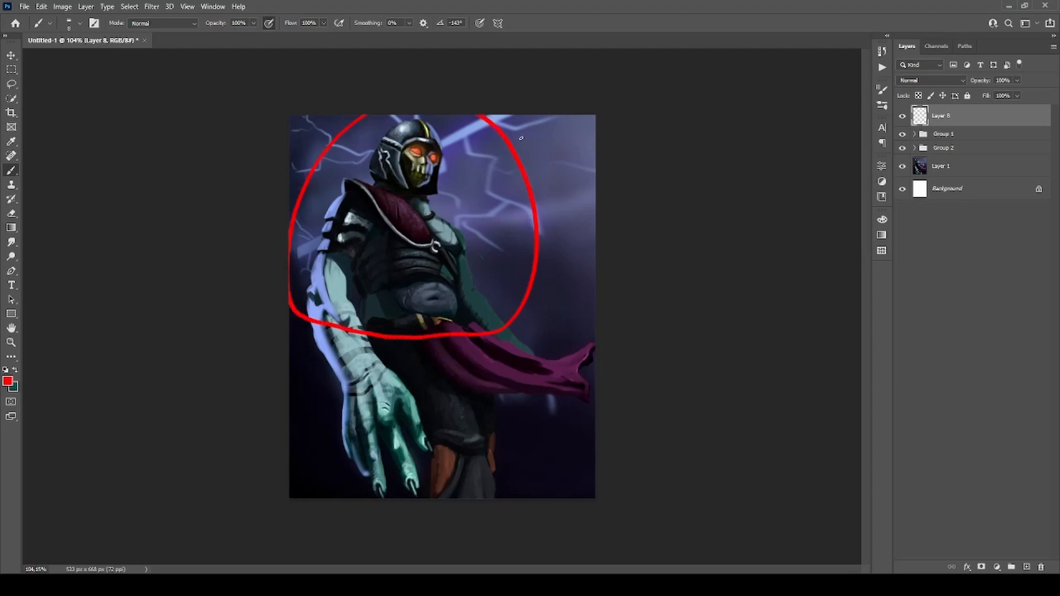
{"action": "left_click_drag", "start_coordinate": [520, 138], "coordinate": [548, 189]}
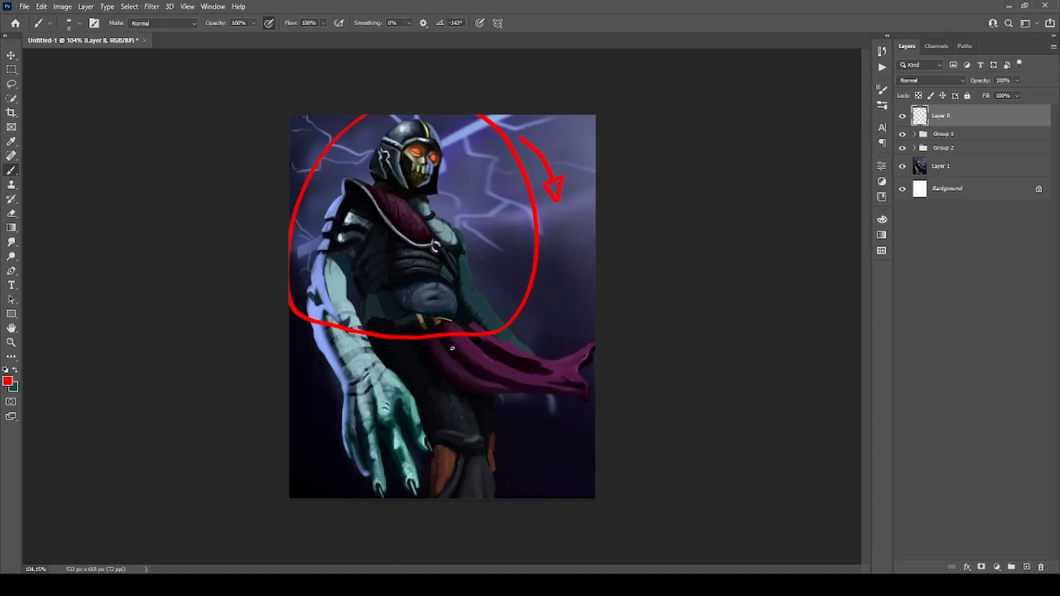
{"action": "mouse_move", "coordinate": [446, 116]}
{"action": "left_mouse_down"}
{"action": "mouse_move", "coordinate": [417, 381]}
{"action": "mouse_move", "coordinate": [439, 422]}
{"action": "left_mouse_up"}
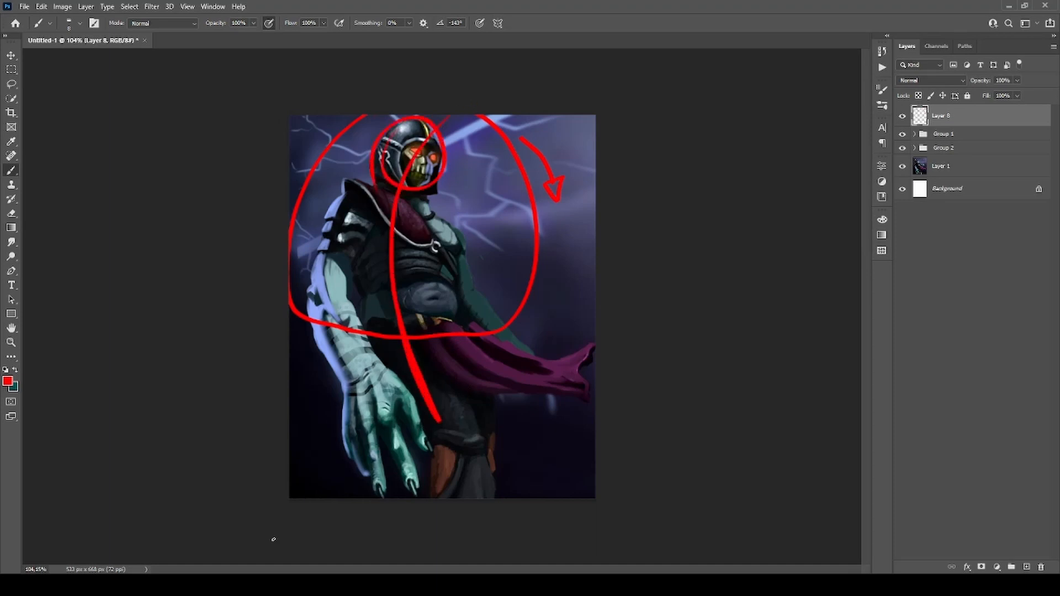
{"action": "key", "text": "ctrl+z"}
{"action": "key", "text": "ctrl+z"}
{"action": "key", "text": "ctrl+z"}
{"action": "key", "text": "ctrl+z"}
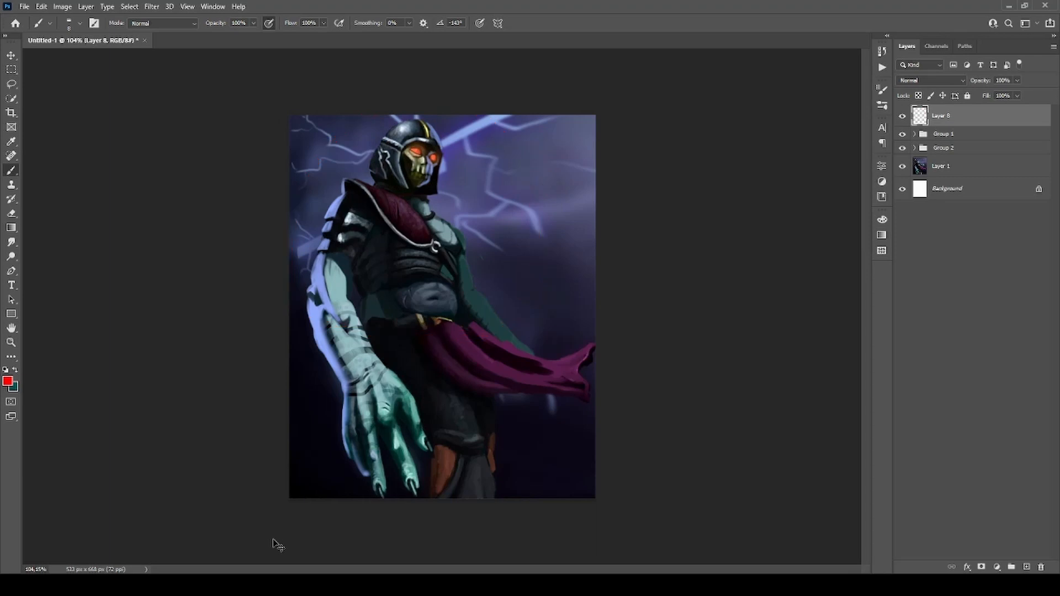
Toggle Group 1 to compare the two poses, sketching a red body curve over each and undoing it.
{"action": "left_click", "coordinate": [903, 134]}
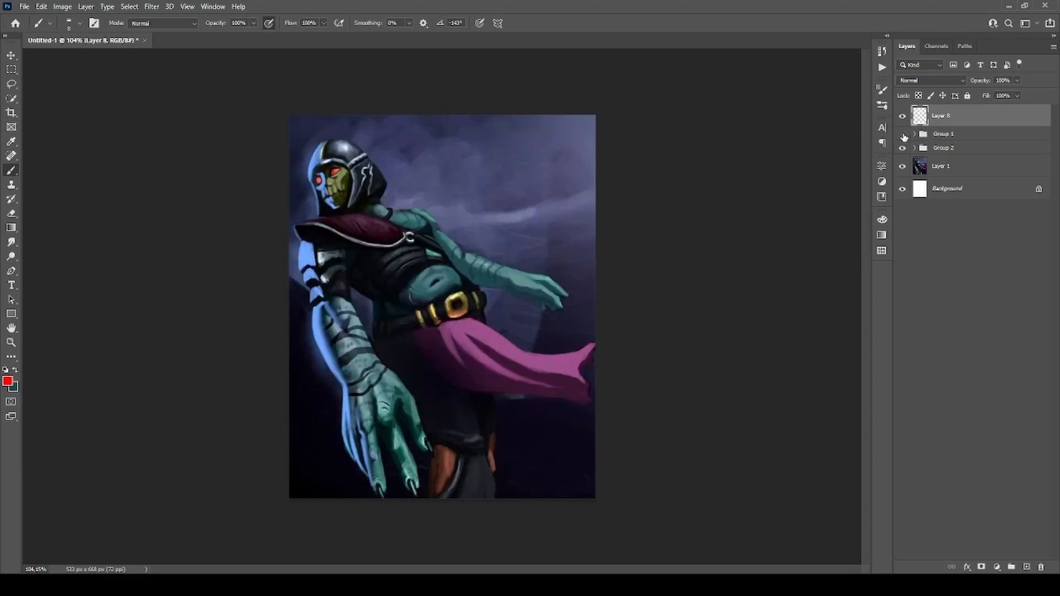
{"action": "mouse_move", "coordinate": [370, 203]}
{"action": "left_mouse_down"}
{"action": "mouse_move", "coordinate": [446, 400]}
{"action": "mouse_move", "coordinate": [446, 472]}
{"action": "left_mouse_up"}
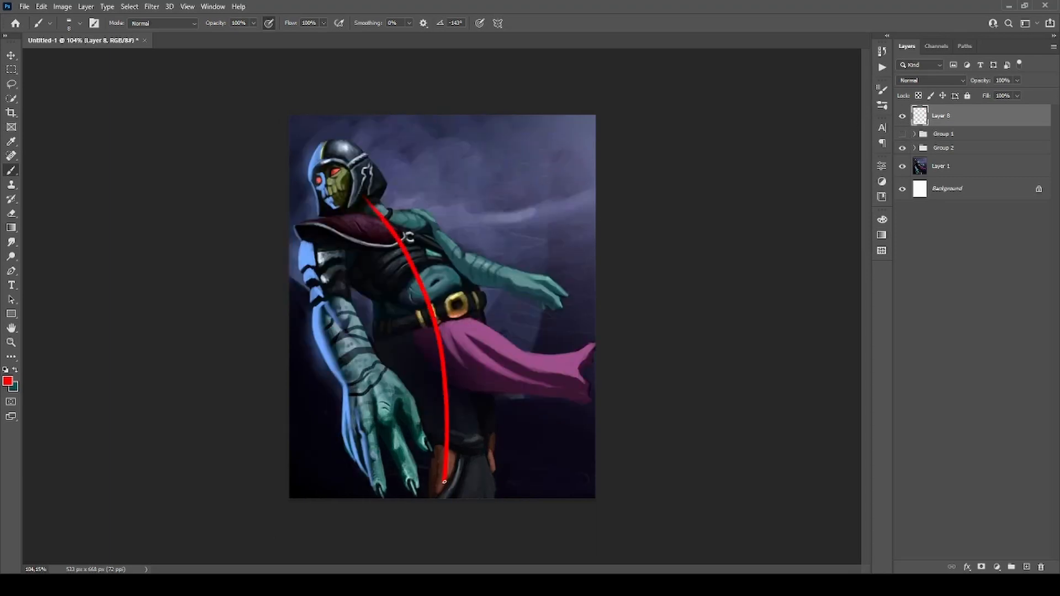
{"action": "key", "text": "ctrl+z"}
{"action": "left_click", "coordinate": [903, 134]}
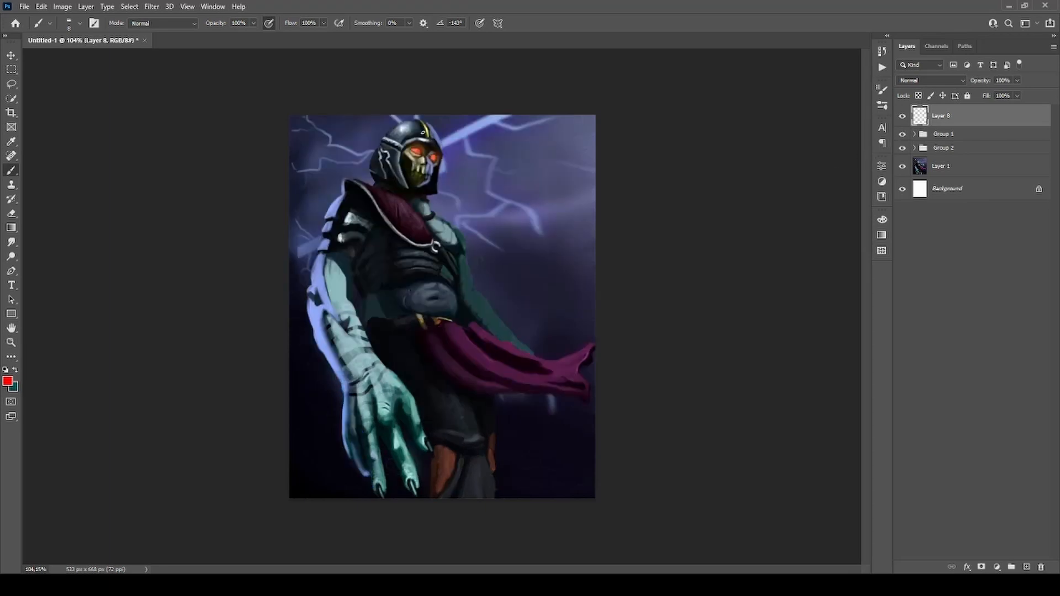
{"action": "mouse_move", "coordinate": [425, 139]}
{"action": "left_mouse_down"}
{"action": "mouse_move", "coordinate": [412, 259]}
{"action": "mouse_move", "coordinate": [457, 434]}
{"action": "left_mouse_up"}
{"action": "key", "text": "ctrl+z"}
Hatch the lightning-filled sky beside the upright figure in red and undo the strokes.
{"action": "mouse_move", "coordinate": [463, 125]}
{"action": "left_mouse_down"}
{"action": "mouse_move", "coordinate": [516, 113]}
{"action": "mouse_move", "coordinate": [479, 144]}
{"action": "mouse_move", "coordinate": [477, 169]}
{"action": "mouse_move", "coordinate": [494, 190]}
{"action": "mouse_move", "coordinate": [565, 196]}
{"action": "mouse_move", "coordinate": [546, 312]}
{"action": "left_mouse_up"}
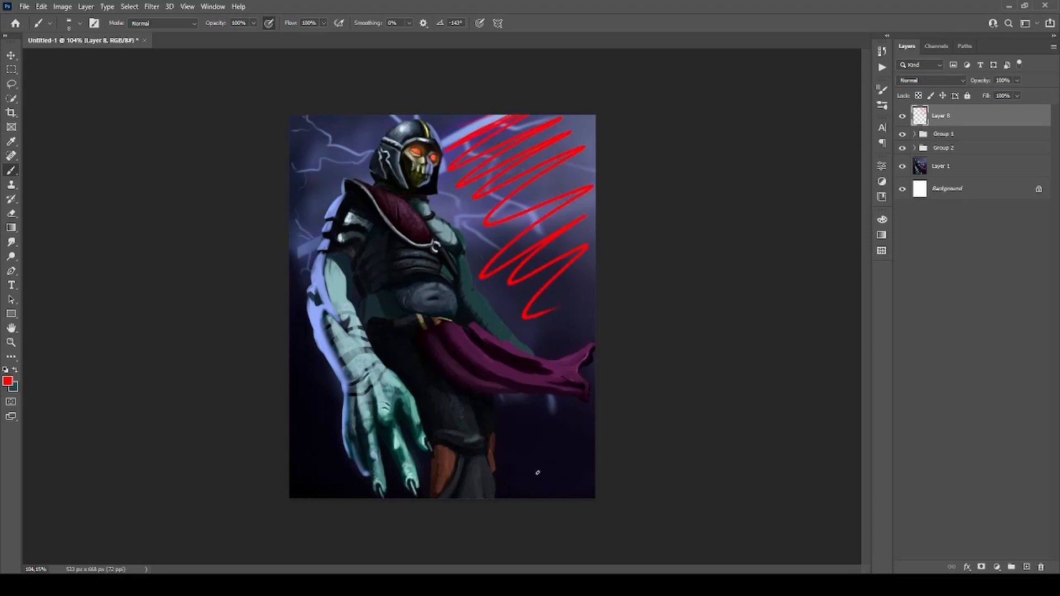
{"action": "key", "text": "ctrl+z"}
{"action": "mouse_move", "coordinate": [486, 116]}
{"action": "left_mouse_down"}
{"action": "mouse_move", "coordinate": [487, 271]}
{"action": "mouse_move", "coordinate": [569, 162]}
{"action": "left_mouse_up"}
{"action": "key", "text": "ctrl+z"}
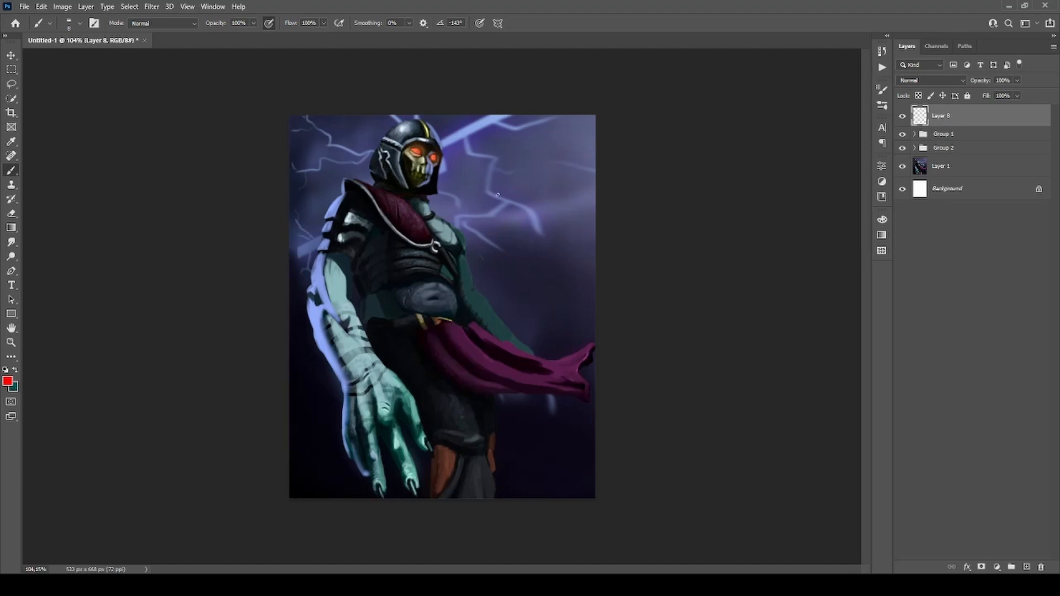
Mark the eye and draw a red line from the large lightning bolt across the face to the shoulder, undoing both.
{"action": "mouse_move", "coordinate": [405, 165]}
{"action": "left_mouse_down"}
{"action": "mouse_move", "coordinate": [437, 166]}
{"action": "mouse_move", "coordinate": [426, 135]}
{"action": "left_mouse_up"}
{"action": "key", "text": "ctrl+z"}
{"action": "mouse_move", "coordinate": [498, 112]}
{"action": "left_mouse_down"}
{"action": "mouse_move", "coordinate": [448, 136]}
{"action": "mouse_move", "coordinate": [434, 171]}
{"action": "mouse_move", "coordinate": [313, 233]}
{"action": "left_mouse_up"}
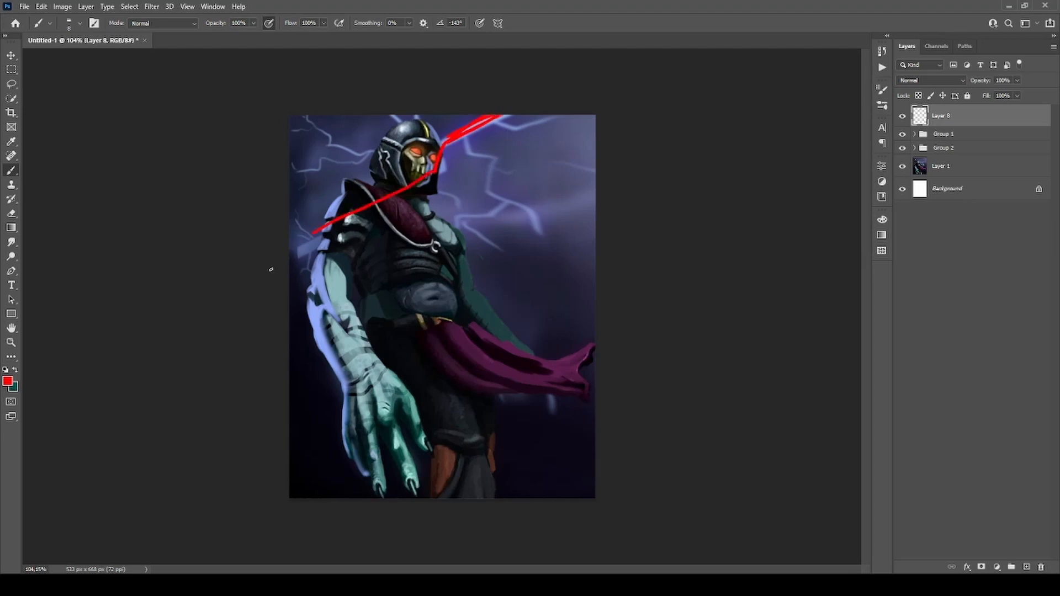
{"action": "key", "text": "ctrl+z"}
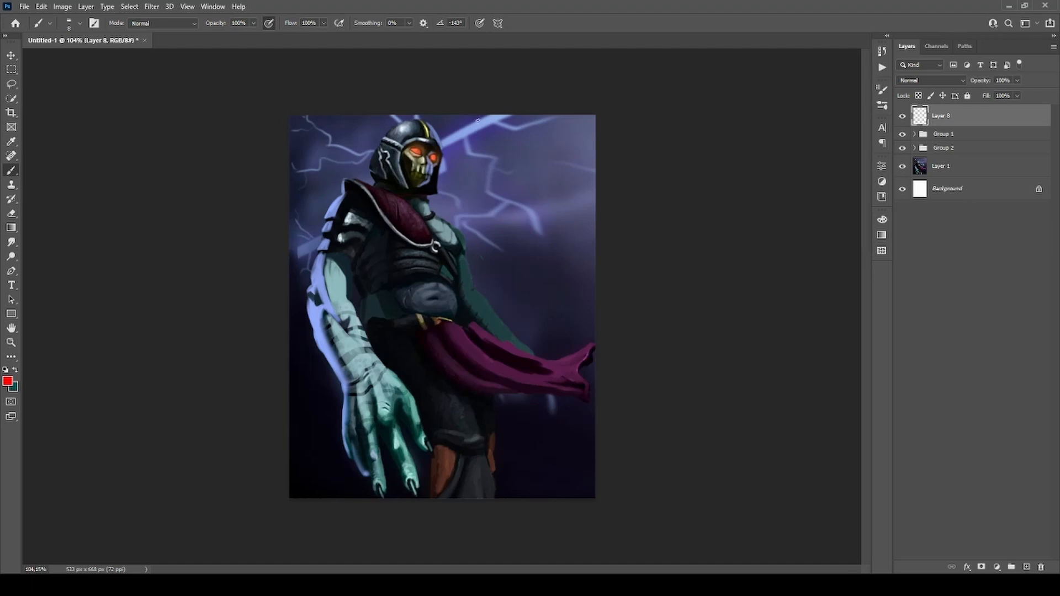
Mark the large lightning bolt and the near arm's pale highlights with red strokes and undo them.
{"action": "left_click_drag", "start_coordinate": [487, 120], "coordinate": [441, 145]}
{"action": "left_click_drag", "start_coordinate": [329, 260], "coordinate": [359, 353]}
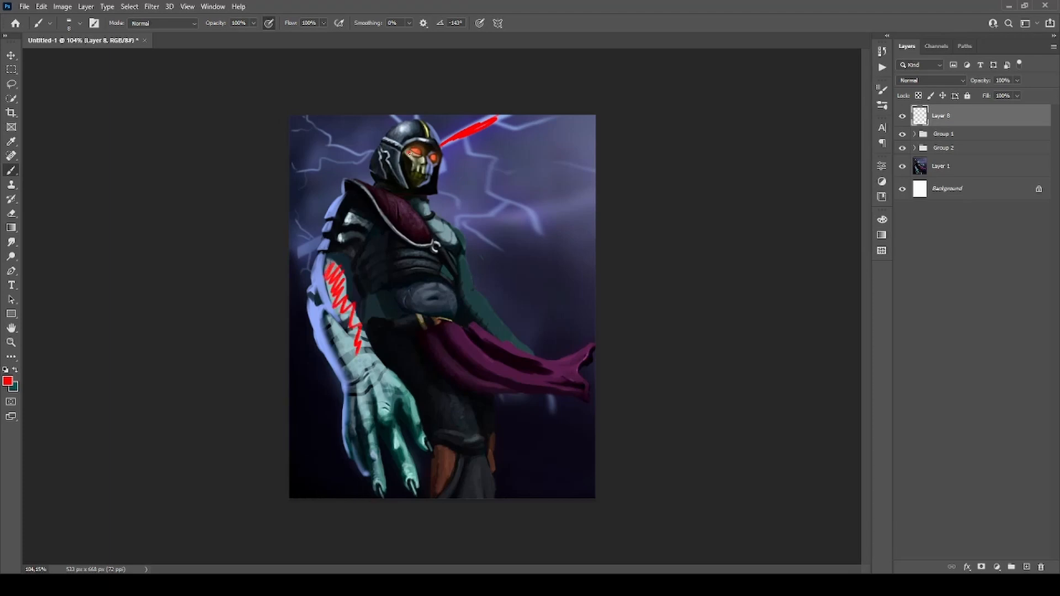
{"action": "key", "text": "ctrl+z"}
{"action": "key", "text": "ctrl+z"}
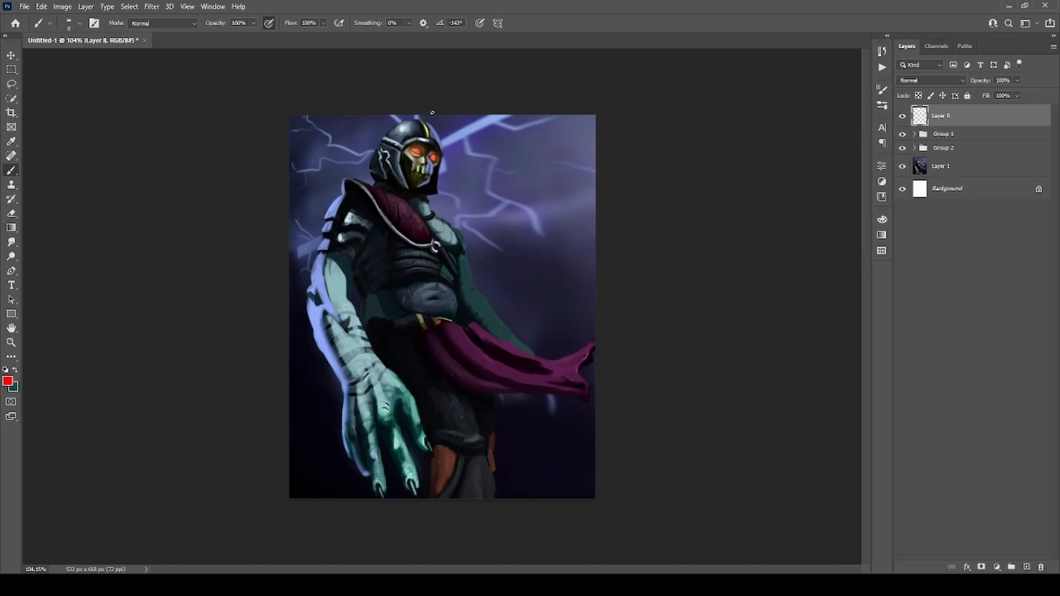
Undo a trial red outline and hatching over the sky beside the upright figure, and hide Group 1.
{"action": "mouse_move", "coordinate": [433, 113]}
{"action": "left_mouse_down"}
{"action": "mouse_move", "coordinate": [470, 222]}
{"action": "mouse_move", "coordinate": [573, 243]}
{"action": "mouse_move", "coordinate": [570, 115]}
{"action": "left_mouse_up"}
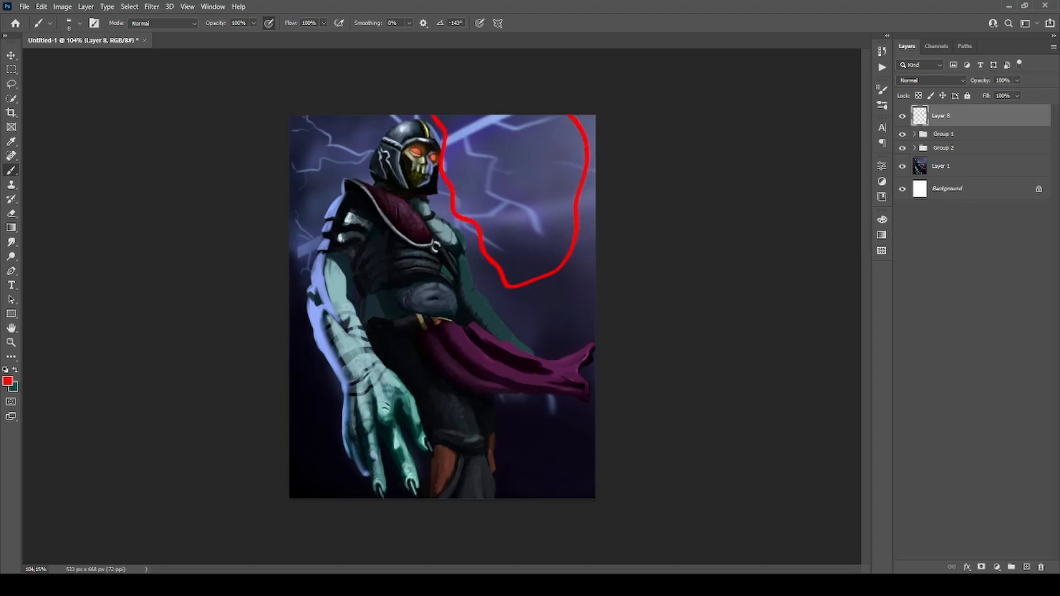
{"action": "mouse_move", "coordinate": [574, 329]}
{"action": "left_mouse_down"}
{"action": "mouse_move", "coordinate": [532, 305]}
{"action": "mouse_move", "coordinate": [505, 202]}
{"action": "left_mouse_up"}
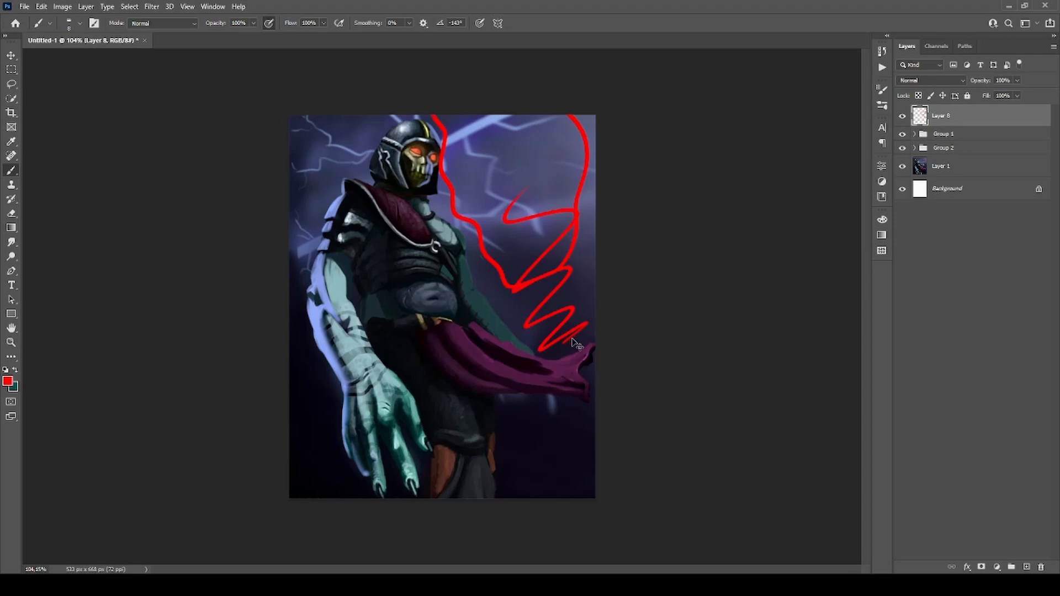
{"action": "key", "text": "ctrl+z"}
{"action": "key", "text": "ctrl+z"}
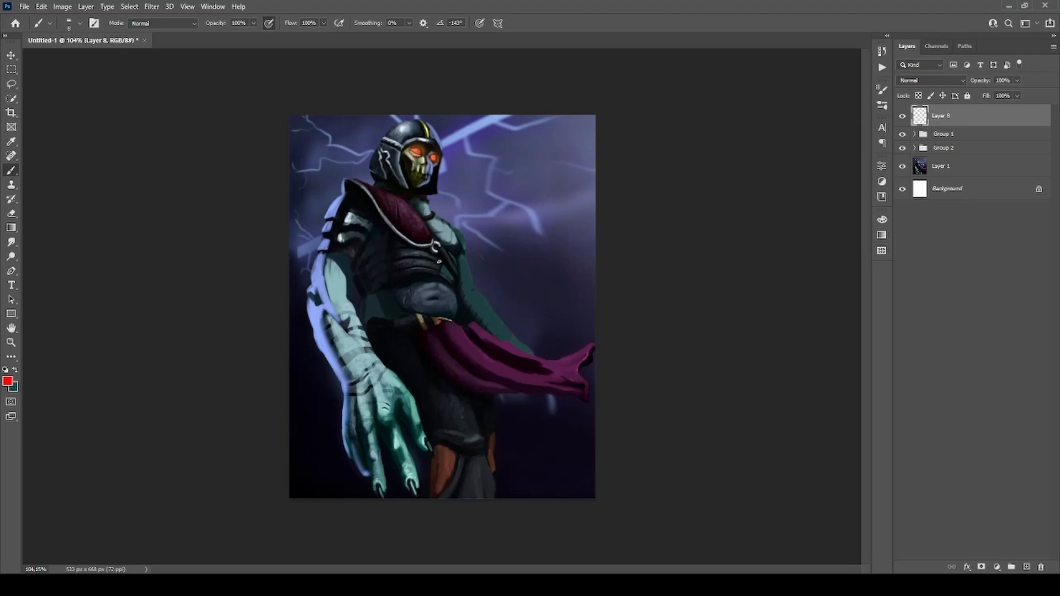
{"action": "left_click", "coordinate": [902, 134]}
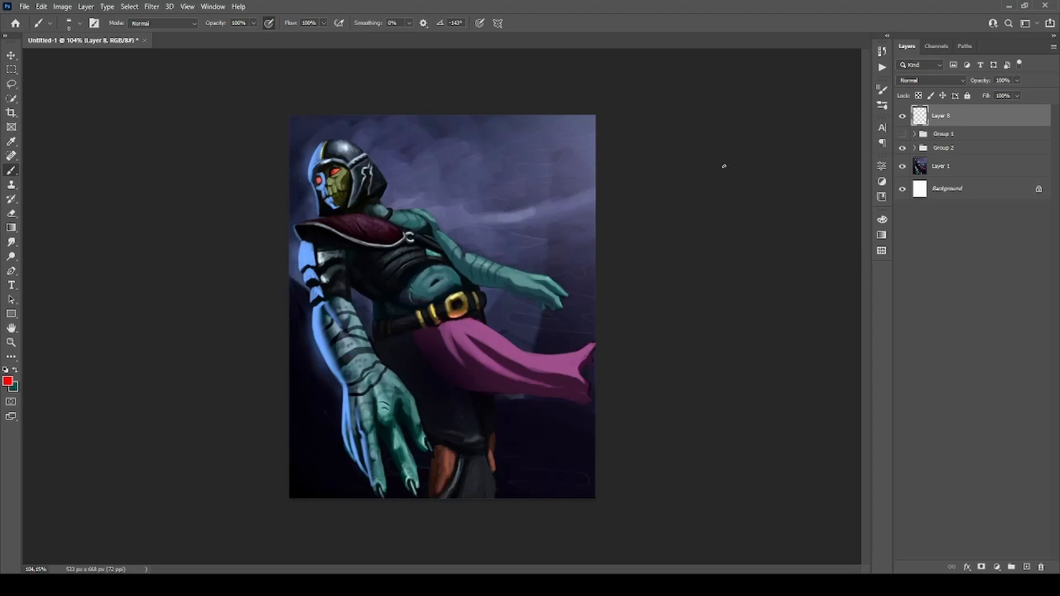
Show Group 1, circle the upright figure's face and scribble over the lightning-filled sky in red, and undo the strokes.
{"action": "left_click", "coordinate": [903, 134]}
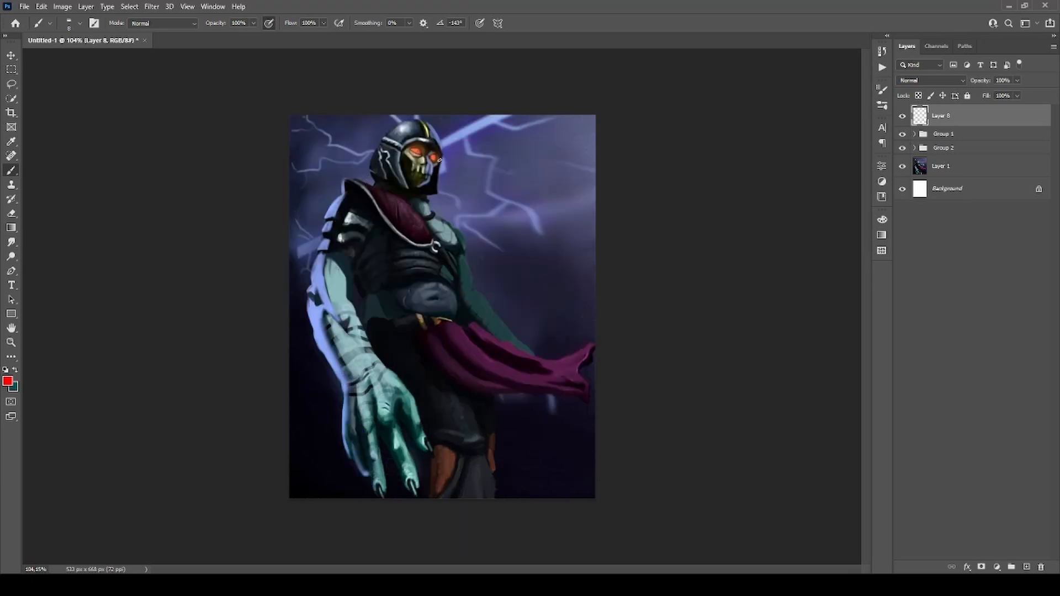
{"action": "mouse_move", "coordinate": [416, 147]}
{"action": "left_mouse_down"}
{"action": "mouse_move", "coordinate": [407, 142]}
{"action": "mouse_move", "coordinate": [510, 126]}
{"action": "mouse_move", "coordinate": [491, 256]}
{"action": "mouse_move", "coordinate": [544, 295]}
{"action": "left_mouse_up"}
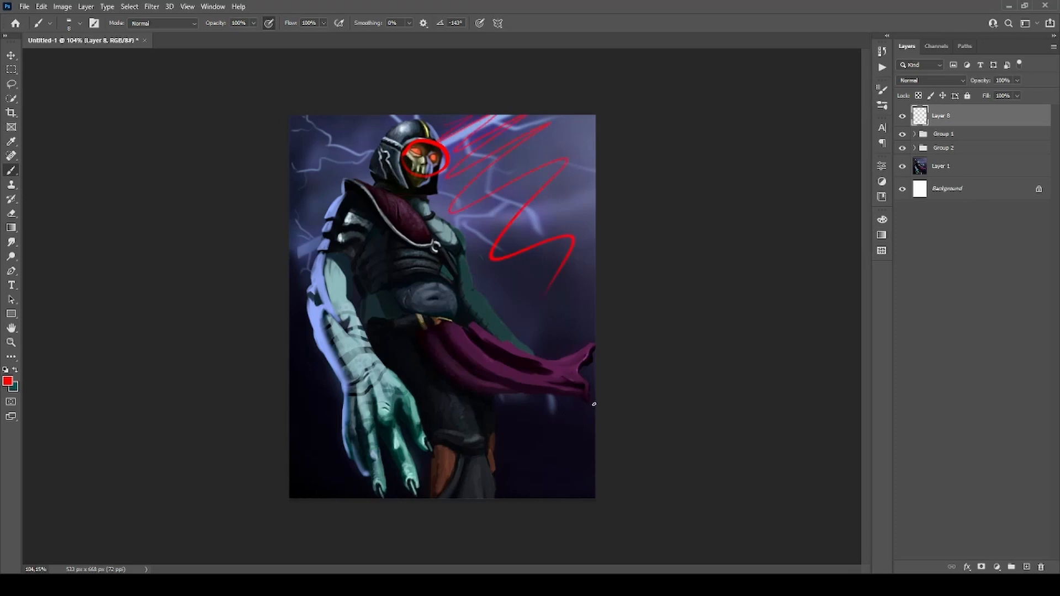
{"action": "key", "text": "ctrl+z"}
{"action": "key", "text": "ctrl+z"}
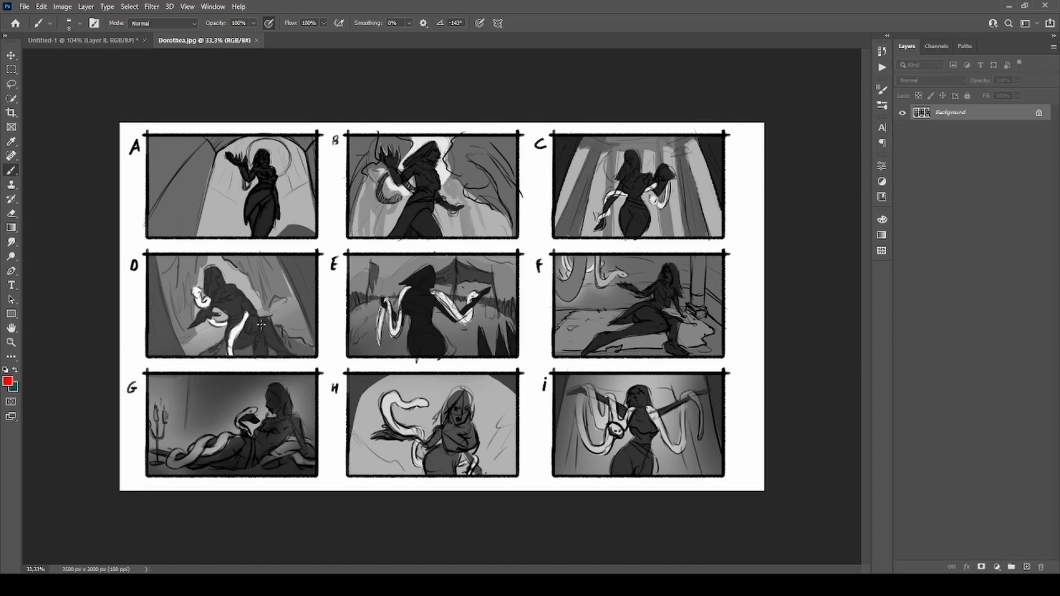
Outline the figure in thumbnail D and hatch the dark areas on both sides of it in red, and undo the strokes.
{"action": "mouse_move", "coordinate": [189, 272]}
{"action": "left_mouse_down"}
{"action": "mouse_move", "coordinate": [230, 354]}
{"action": "mouse_move", "coordinate": [225, 257]}
{"action": "mouse_move", "coordinate": [189, 301]}
{"action": "left_mouse_up"}
{"action": "mouse_move", "coordinate": [159, 260]}
{"action": "left_mouse_down"}
{"action": "mouse_move", "coordinate": [153, 287]}
{"action": "mouse_move", "coordinate": [178, 297]}
{"action": "left_mouse_up"}
{"action": "key", "text": "ctrl+z"}
{"action": "mouse_move", "coordinate": [153, 264]}
{"action": "left_mouse_down"}
{"action": "mouse_move", "coordinate": [187, 354]}
{"action": "mouse_move", "coordinate": [149, 308]}
{"action": "mouse_move", "coordinate": [175, 354]}
{"action": "left_mouse_up"}
{"action": "left_click_drag", "start_coordinate": [268, 254], "coordinate": [306, 342]}
{"action": "left_click_drag", "start_coordinate": [299, 266], "coordinate": [318, 315]}
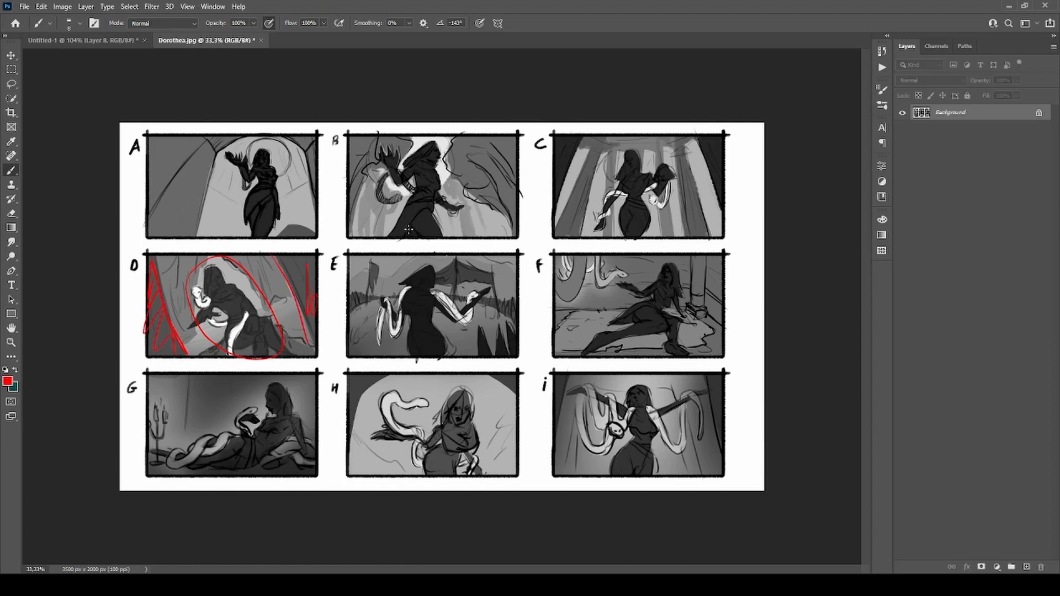
{"action": "key", "text": "ctrl+z"}
{"action": "key", "text": "ctrl+z"}
{"action": "key", "text": "ctrl+z"}
{"action": "key", "text": "ctrl+z"}
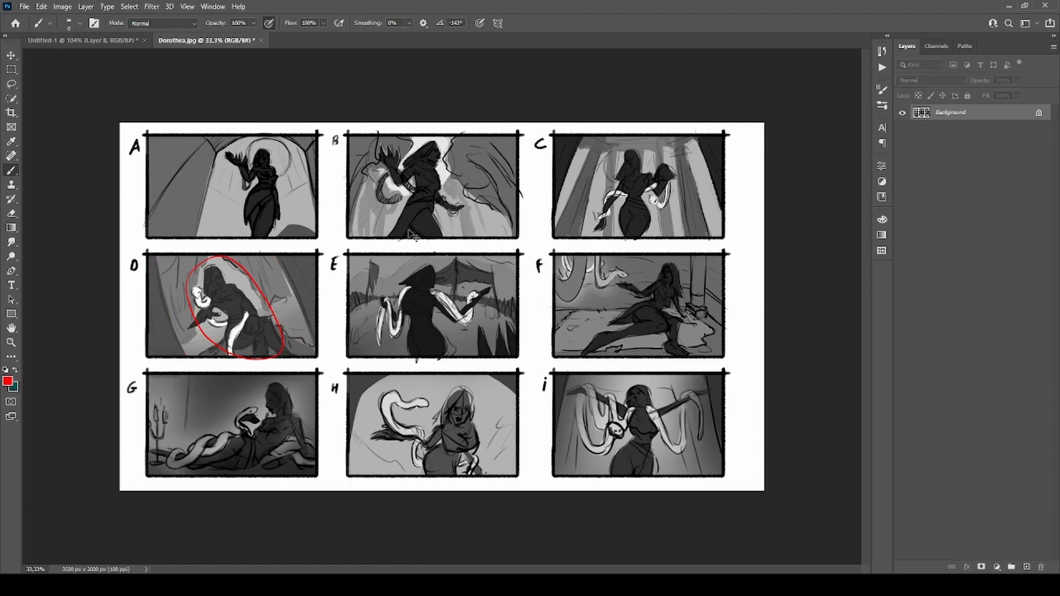
{"action": "key", "text": "ctrl+z"}
Make and undo small red marks in thumbnails C and A, and close Dorothea.jpg to return to the character painting.
{"action": "left_click_drag", "start_coordinate": [617, 149], "coordinate": [621, 146]}
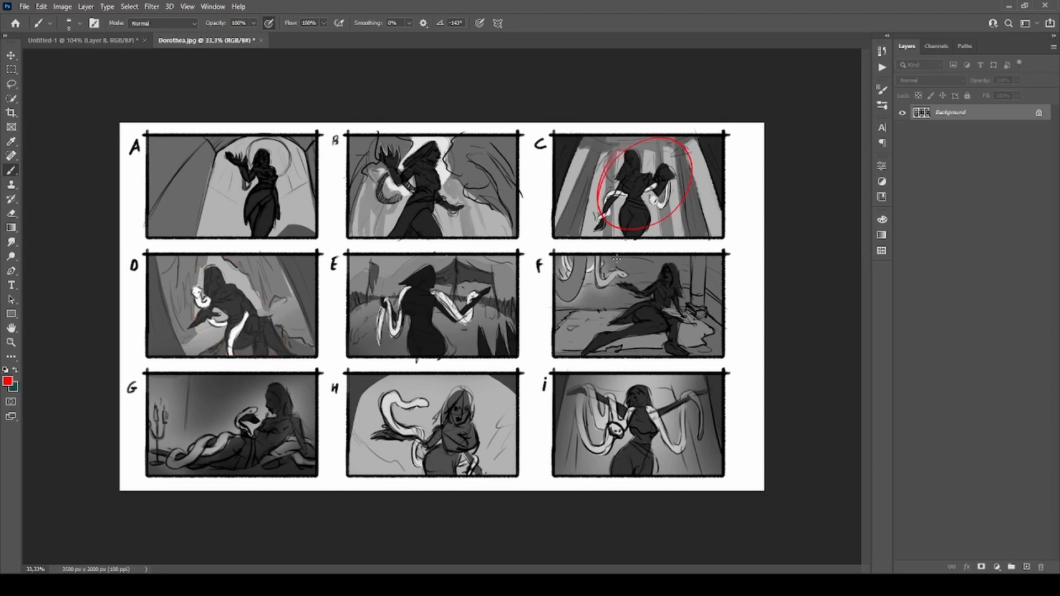
{"action": "key", "text": "ctrl+z"}
{"action": "left_click_drag", "start_coordinate": [221, 160], "coordinate": [226, 153]}
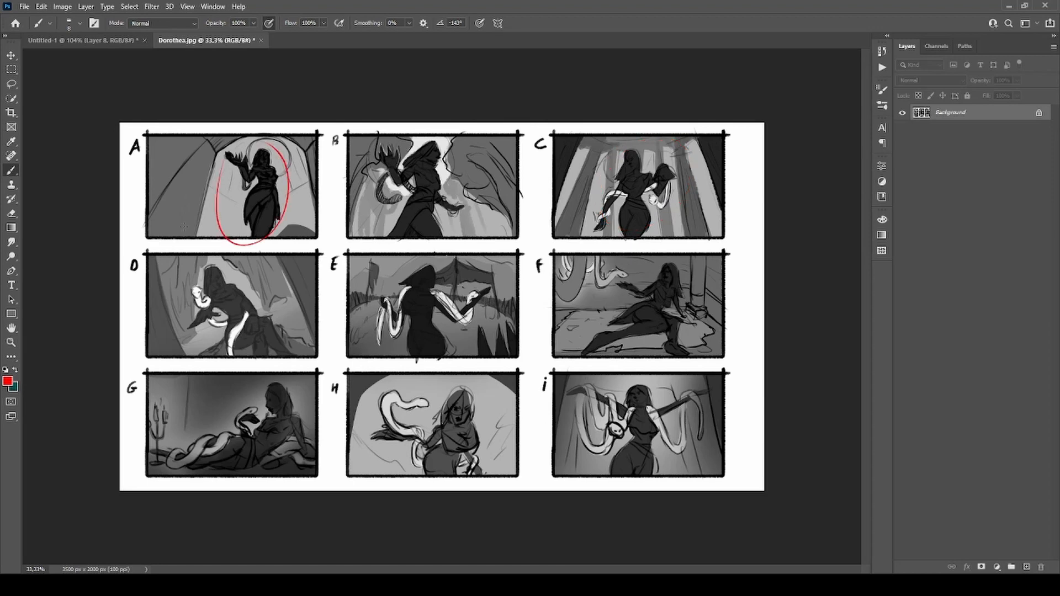
{"action": "key", "text": "ctrl+z"}
{"action": "key", "text": "ctrl+w"}
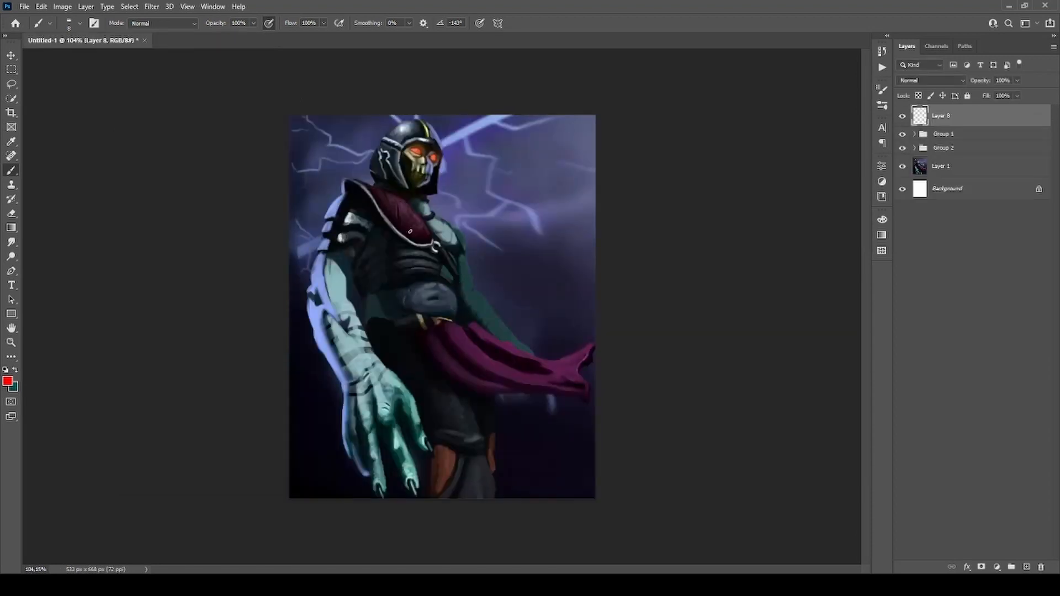